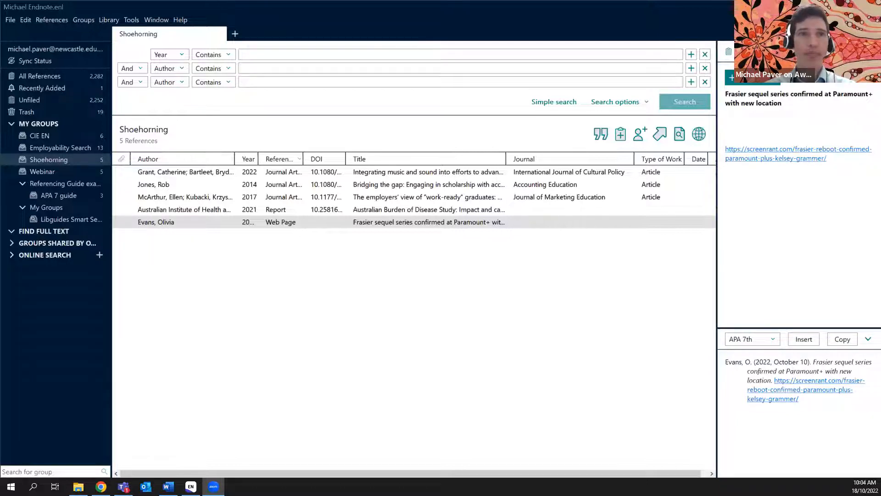
# - Switch to Word, search the EndNote library for "frasier" and insert the Frasier sequel series reference as a citation
pyautogui.click(168, 487)
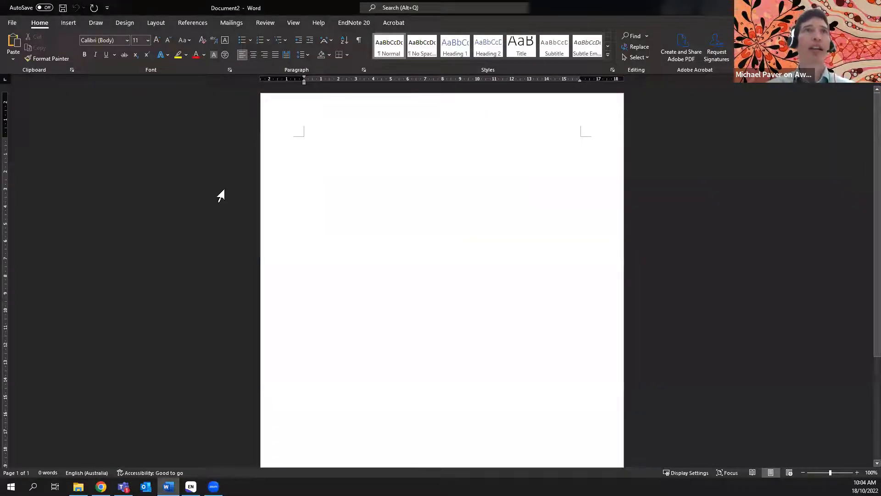
pyautogui.click(353, 23)
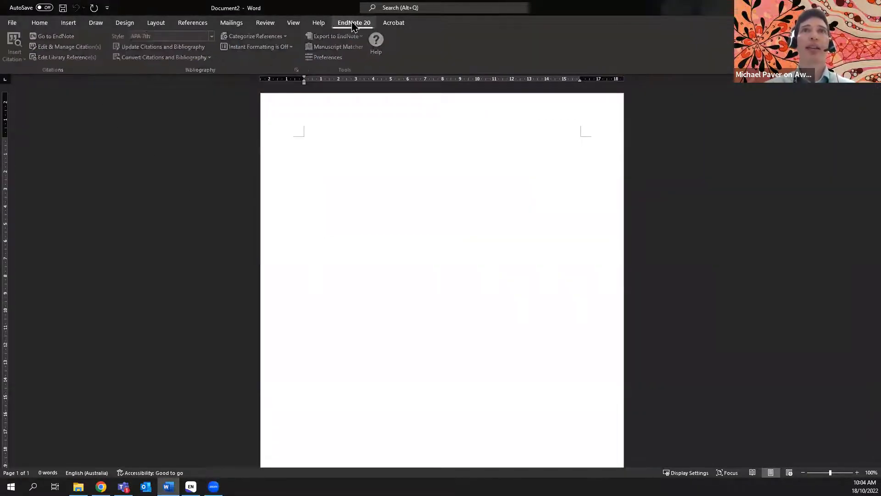
pyautogui.click(16, 45)
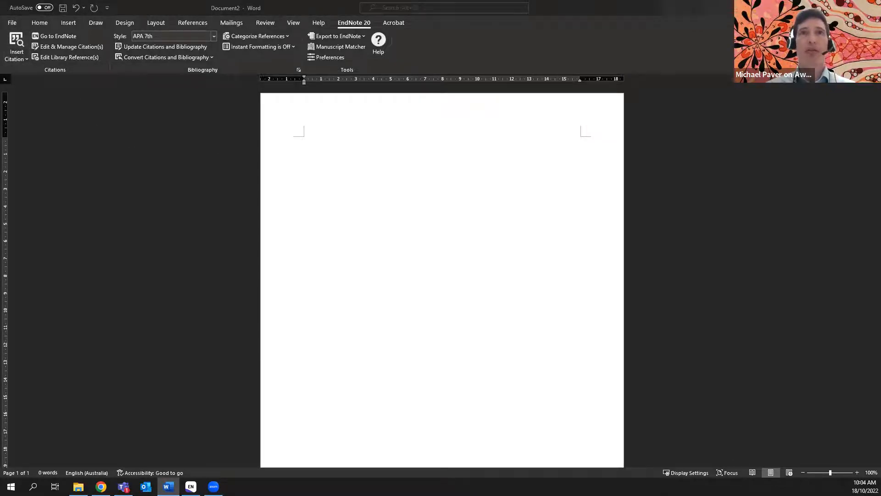
pyautogui.write('f')
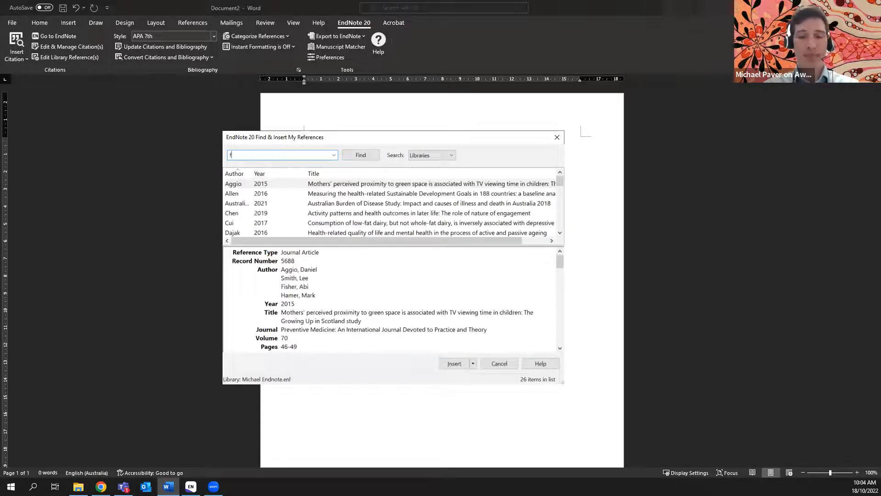
pyautogui.write('rasier')
pyautogui.press('Return')
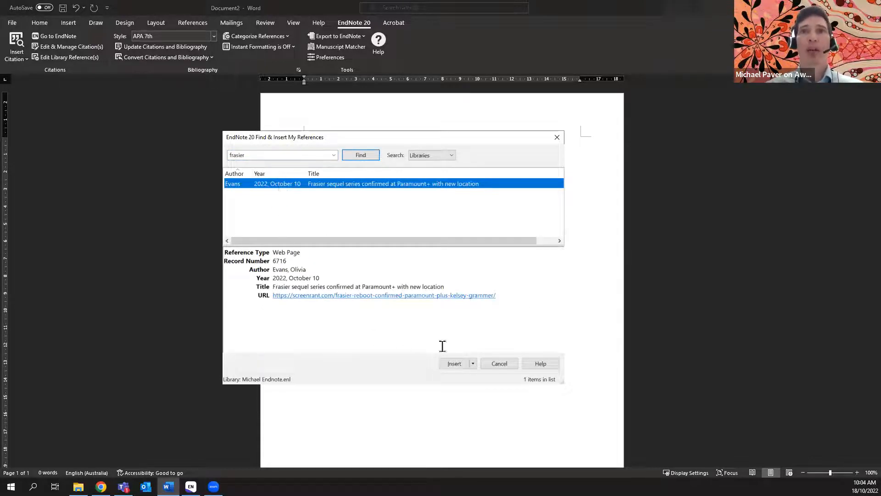
pyautogui.click(452, 363)
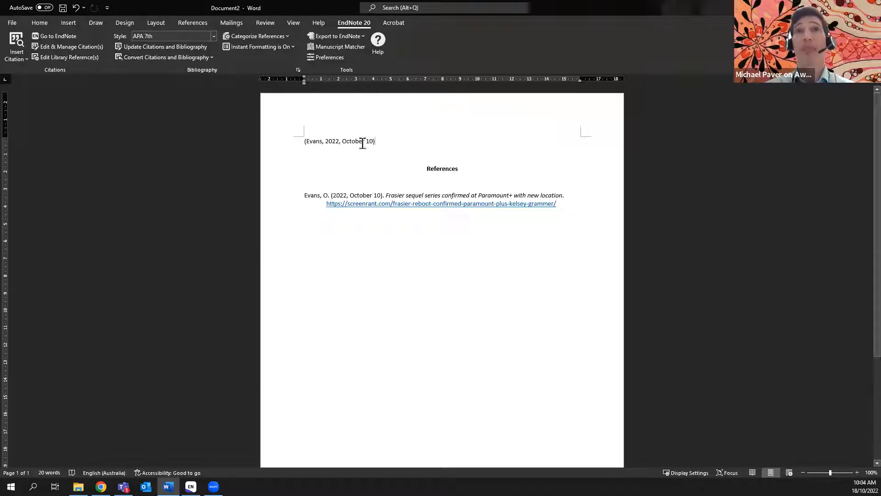
# - Switch to EndNote and move "October 10" from the Frasier web page reference's Year field to its Last Update Date field
pyautogui.click(191, 487)
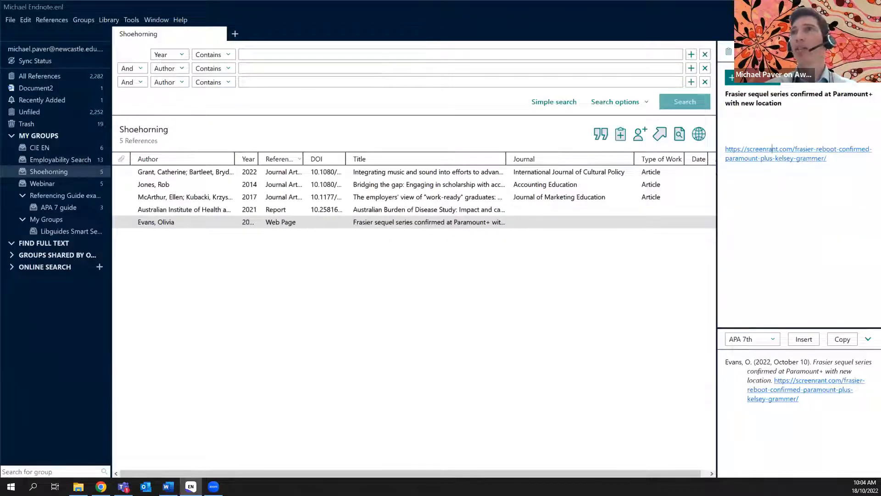
pyautogui.click(773, 149)
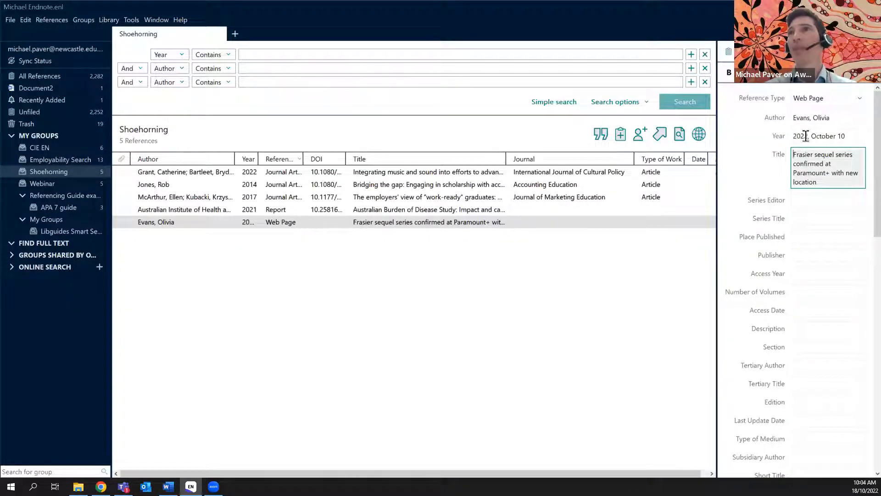
pyautogui.moveTo(844, 135); pyautogui.dragTo(810, 135)
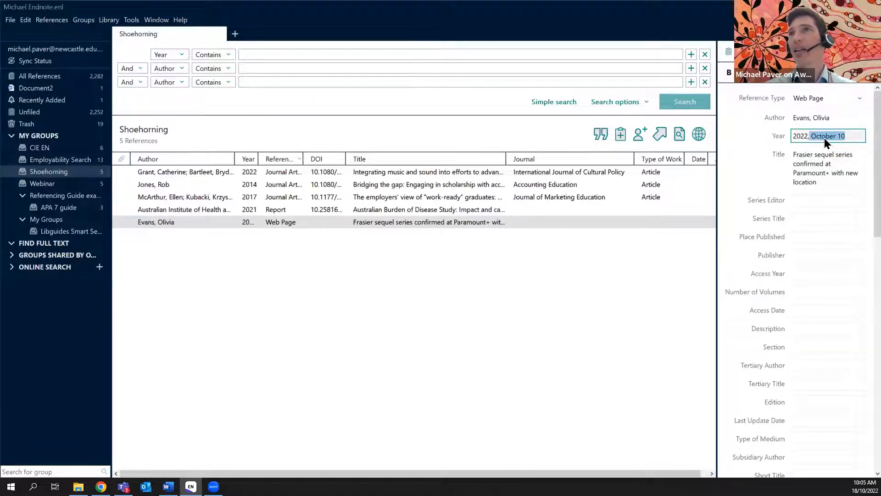
pyautogui.rightClick(825, 138)
pyautogui.click(799, 155)
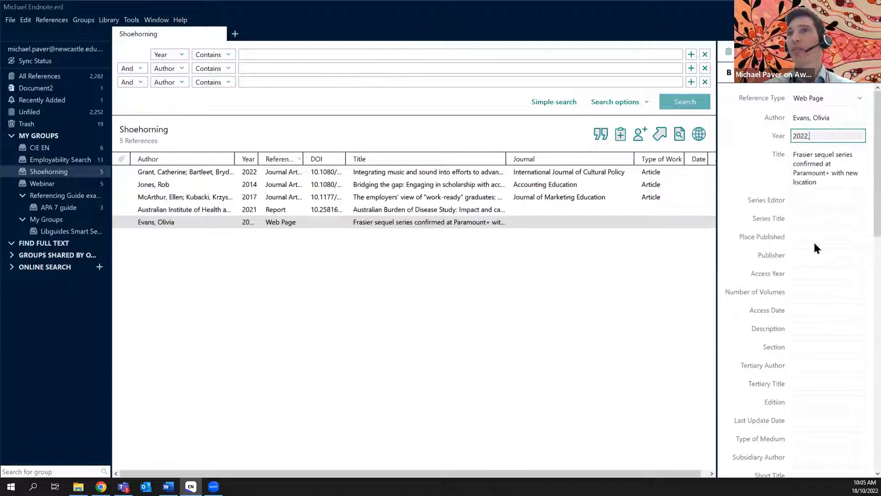
pyautogui.scroll(-2, 814, 263)
pyautogui.scroll(-3, 815, 265)
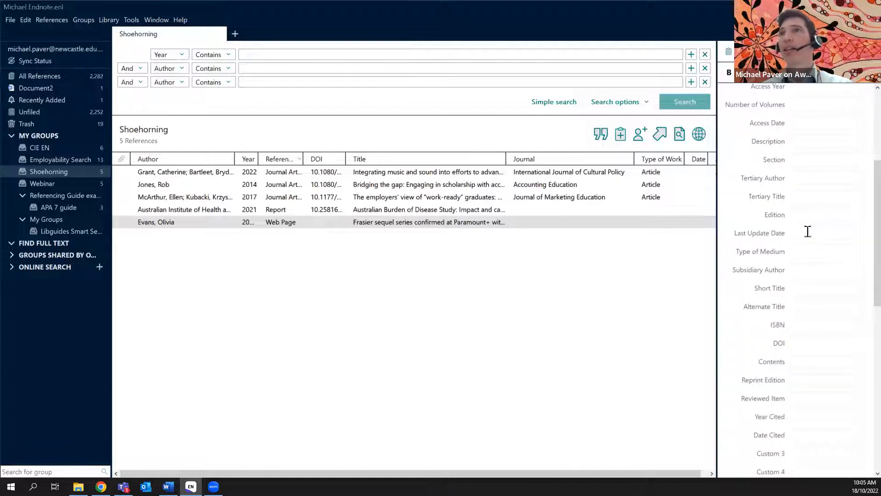
pyautogui.click(808, 232)
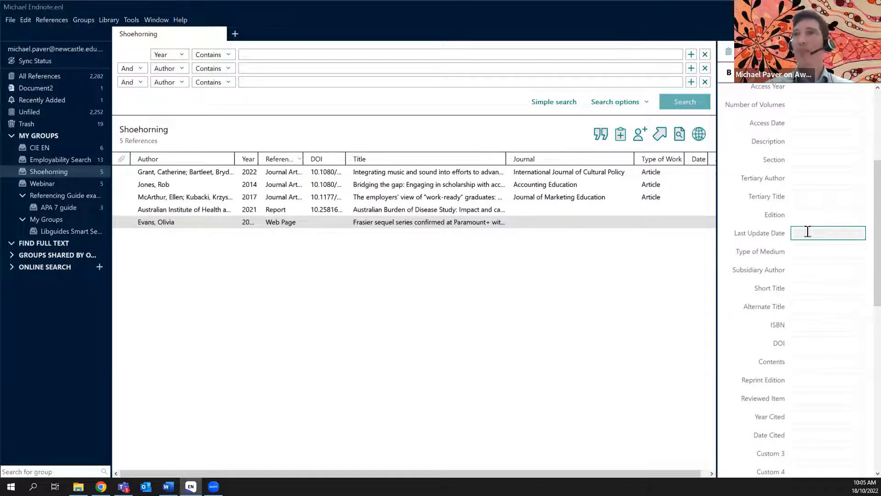
pyautogui.hotkey('ctrl', 'v')
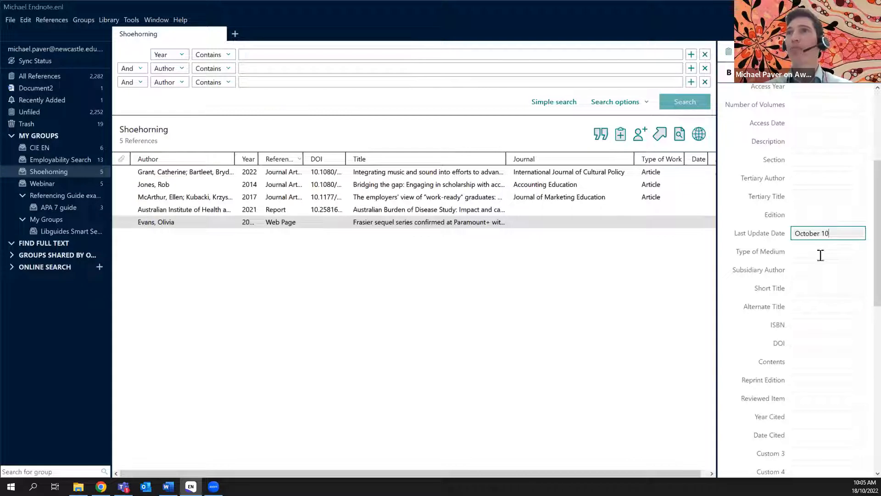
# - Remove the leading space from the Last Update Date and the trailing comma from the Year so it reads 2022
pyautogui.scroll(1, 832, 252)
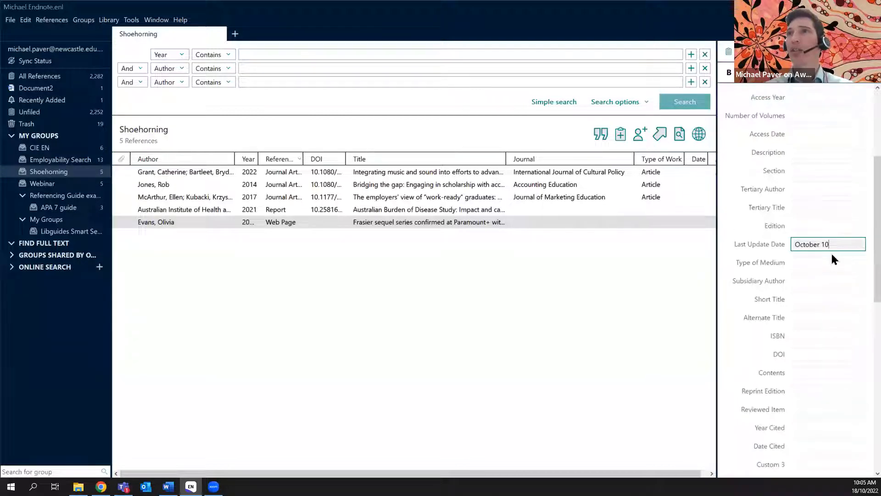
pyautogui.click(796, 244)
pyautogui.press('BackSpace')
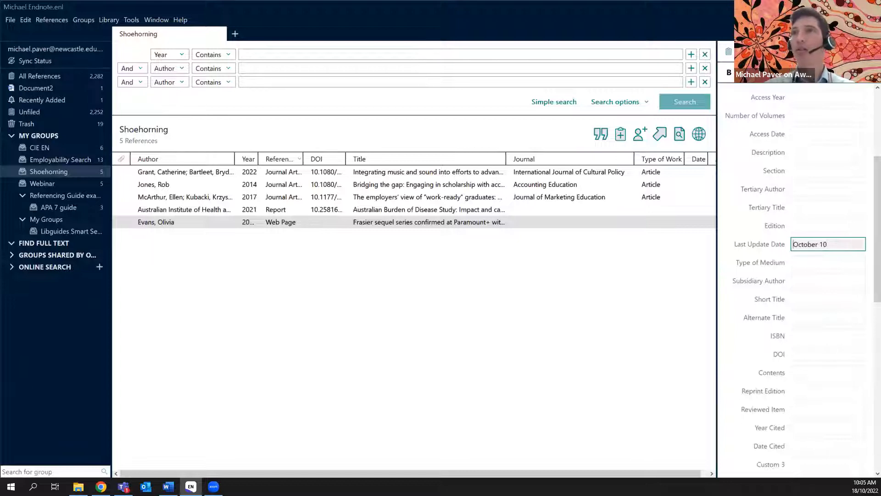
pyautogui.scroll(8, 858, 237)
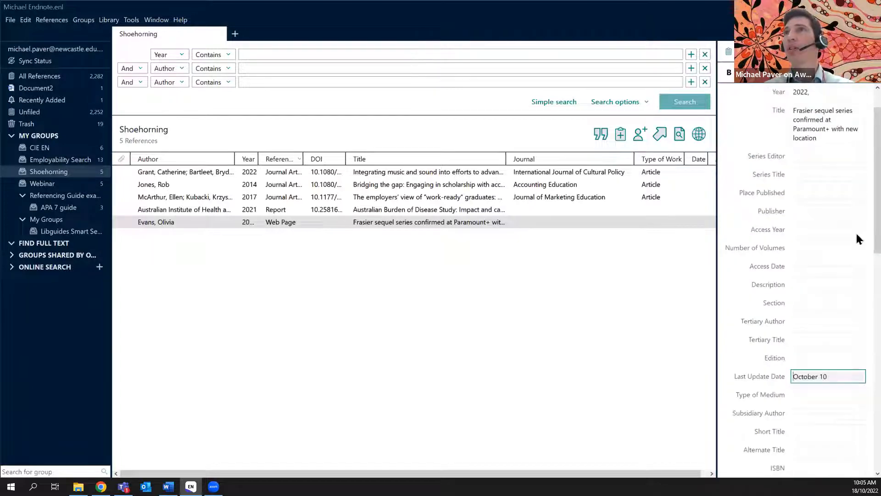
pyautogui.click(816, 136)
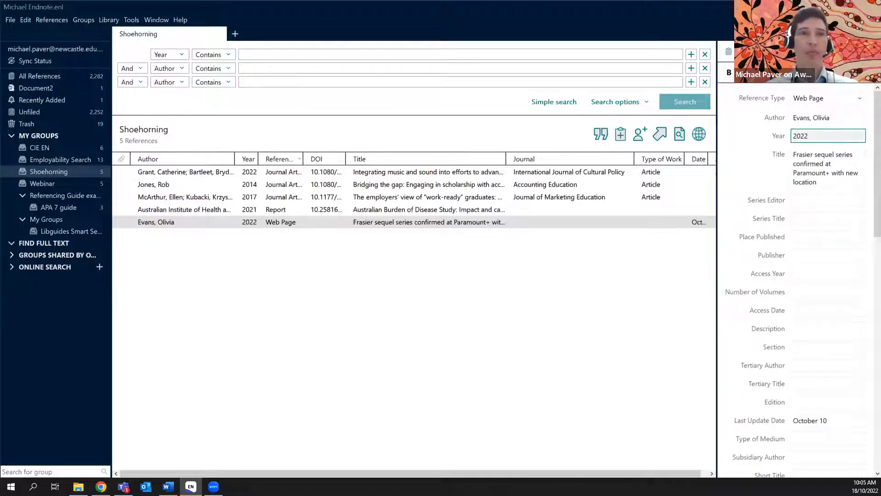
# - Switch to Word and update the citations and bibliography to apply the edited Frasier reference
pyautogui.click(168, 486)
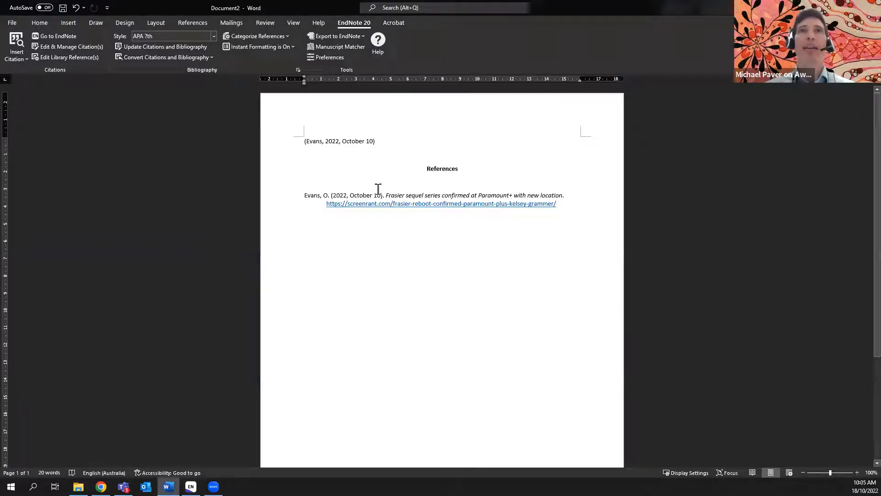
pyautogui.click(349, 140)
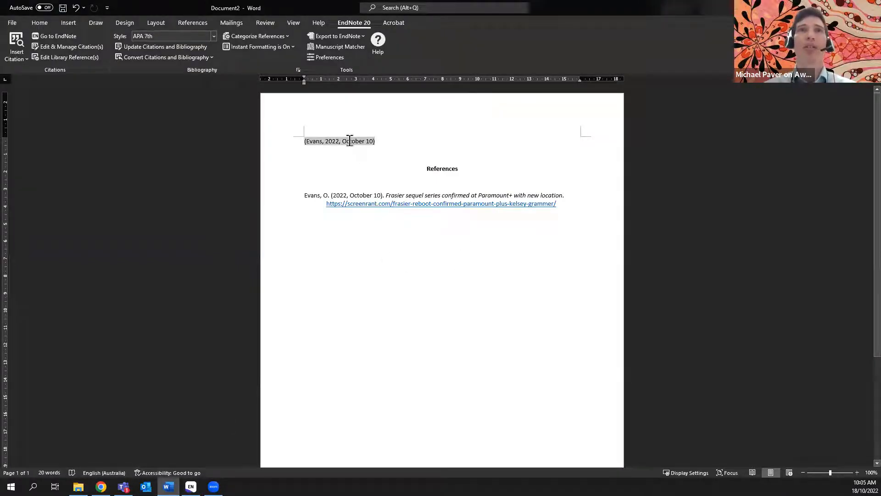
pyautogui.click(172, 47)
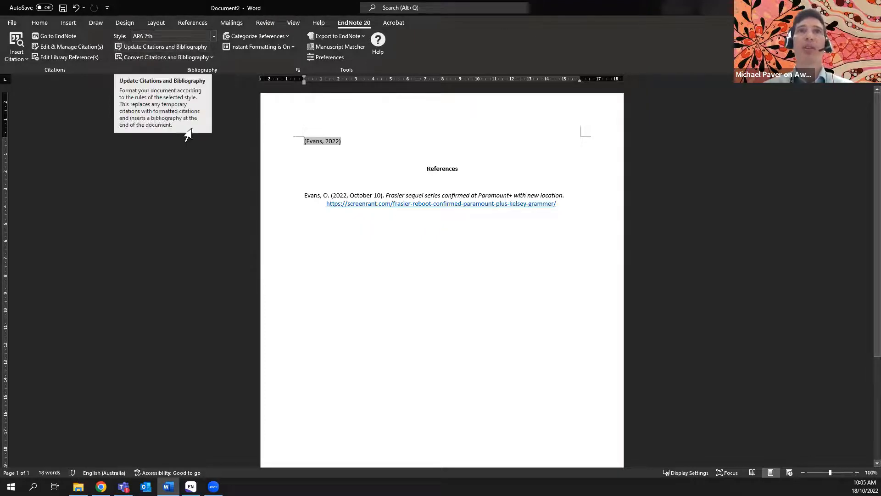
pyautogui.click(381, 160)
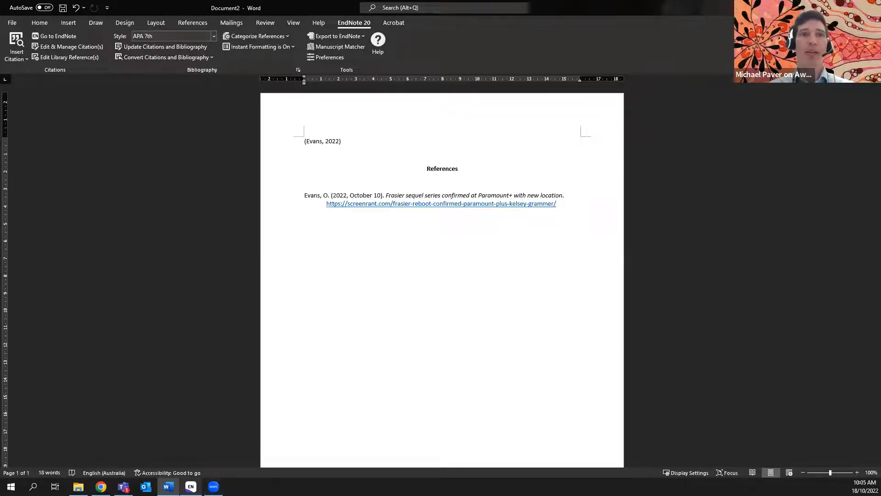
# - Switch to EndNote and examine the summary of the Australian Burden of Disease Study report reference
pyautogui.moveTo(191, 486)
pyautogui.click(191, 450)
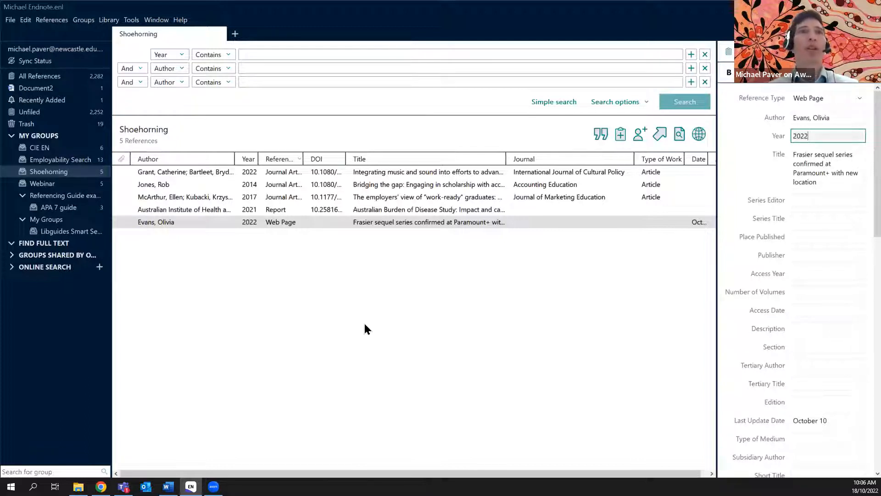
pyautogui.click(373, 211)
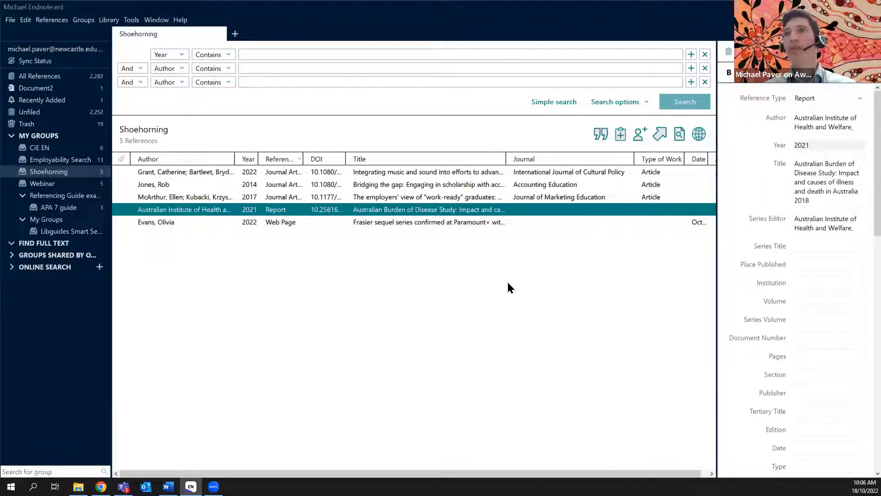
pyautogui.click(792, 51)
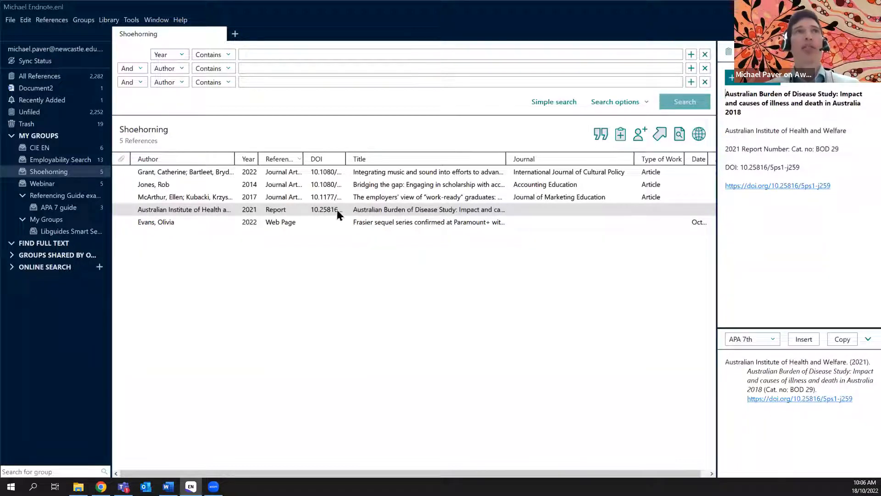
# - Switch to Word, search the library for "welfare" and insert the 2021 Australian Burden of Disease Study citation below the first one
pyautogui.click(168, 486)
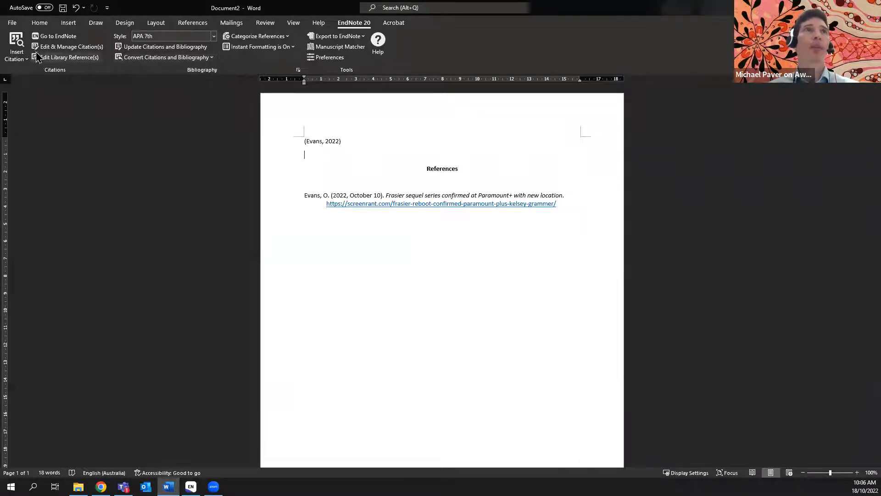
pyautogui.click(16, 43)
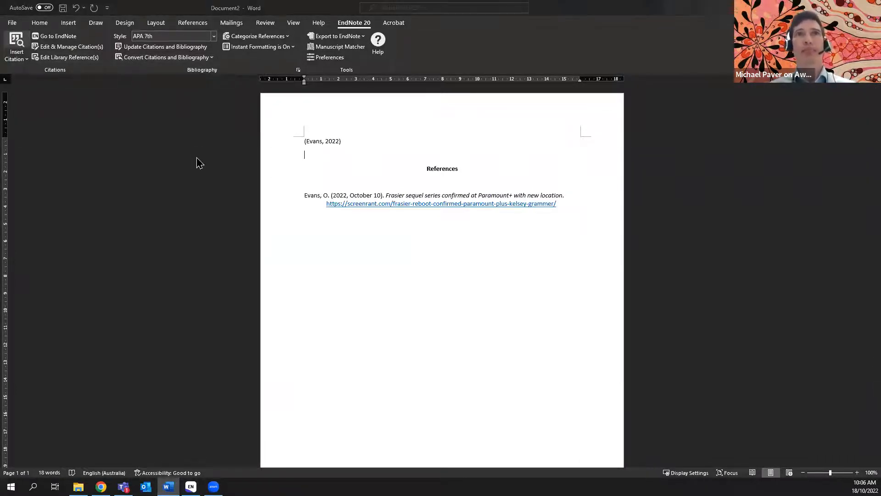
pyautogui.write('welfa')
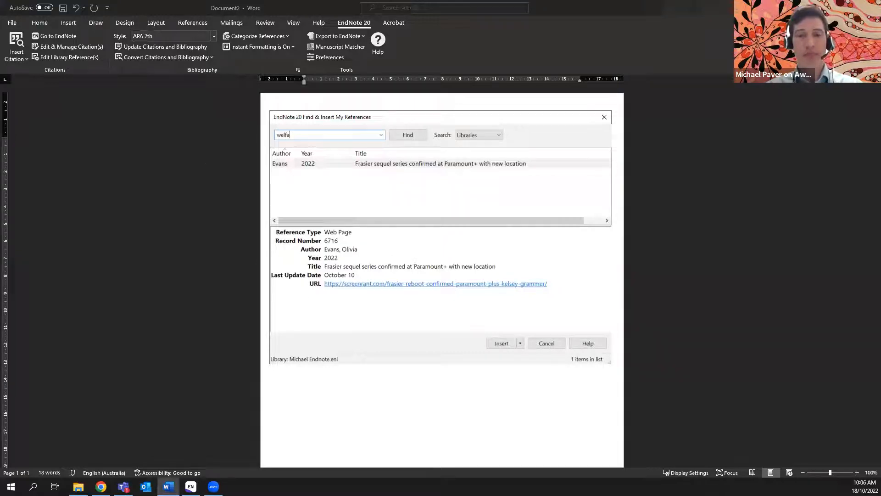
pyautogui.write('re')
pyautogui.press('Return')
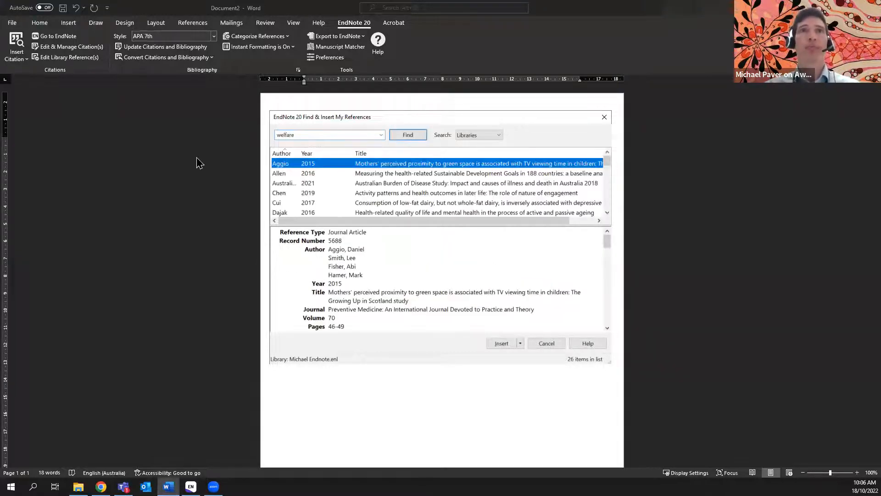
pyautogui.click(287, 184)
pyautogui.click(502, 344)
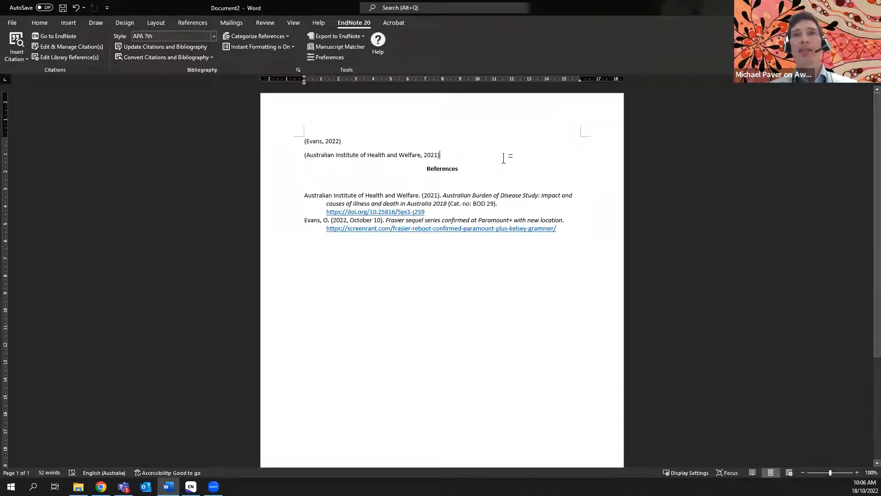
# - Add four line breaks after the Australian Institute of Health and Welfare citation to separate it from the References heading
pyautogui.press('Return')
pyautogui.press('Return')
pyautogui.press('Return')
pyautogui.press('Return')
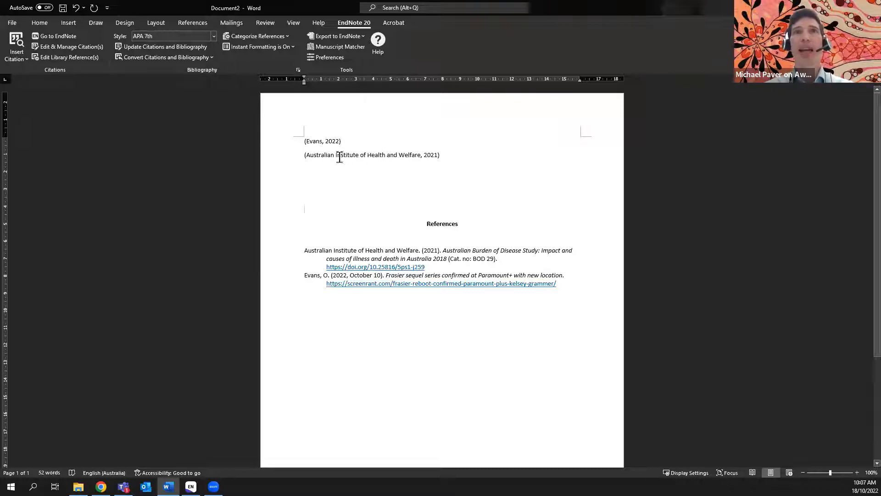
# - Format the Australian Institute of Health and Welfare citation to exclude the author, with the prefix "Australian Insitute of Health and Welfare [AIHW], "
pyautogui.click(386, 155)
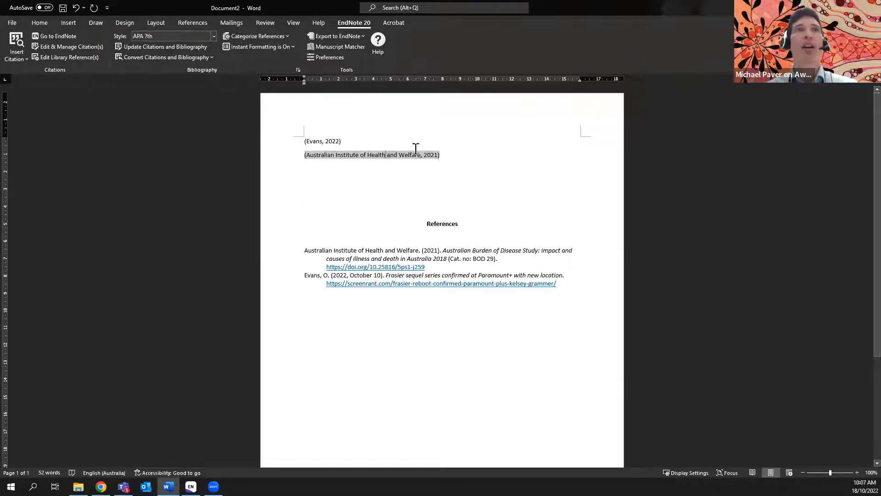
pyautogui.click(76, 48)
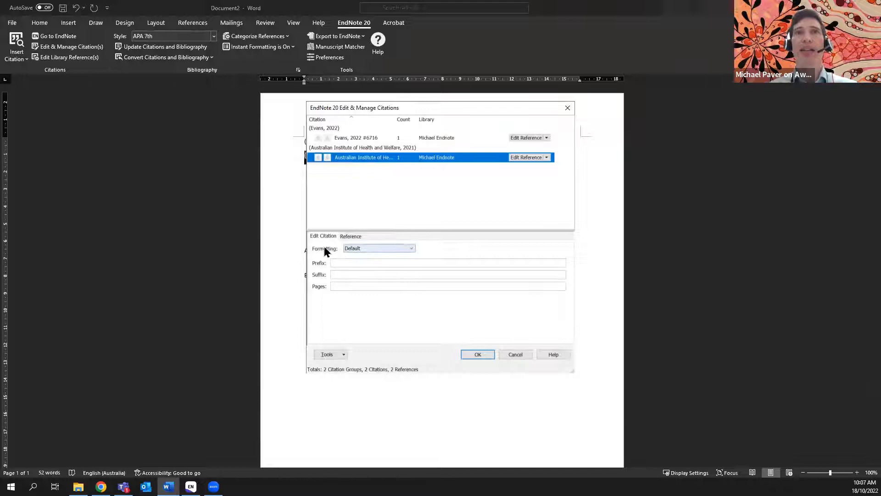
pyautogui.click(366, 248)
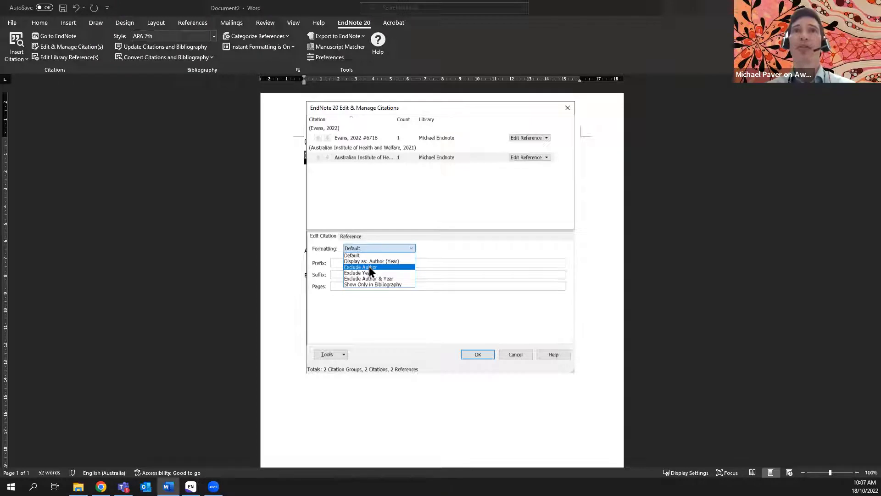
pyautogui.click(372, 269)
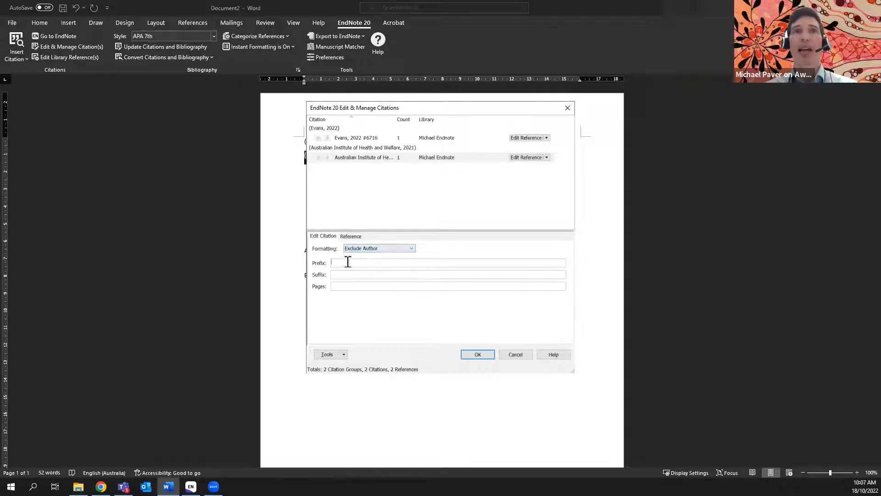
pyautogui.click(348, 262)
pyautogui.write('A')
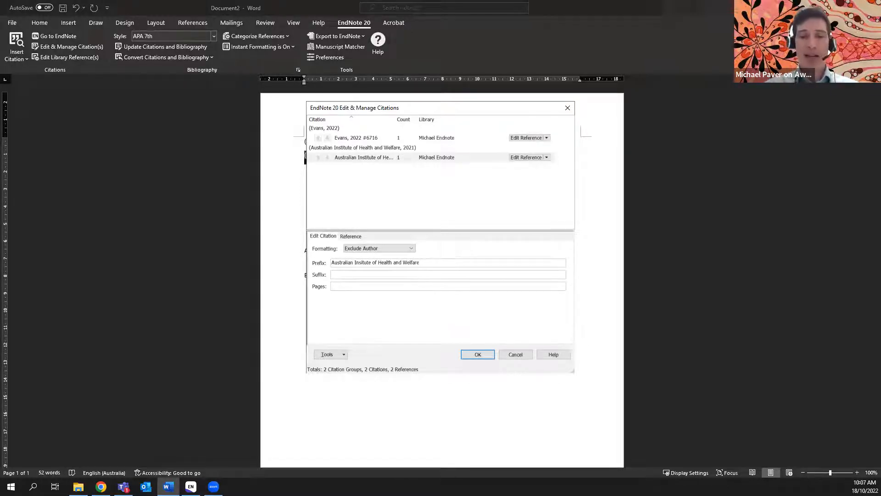
pyautogui.write('(')
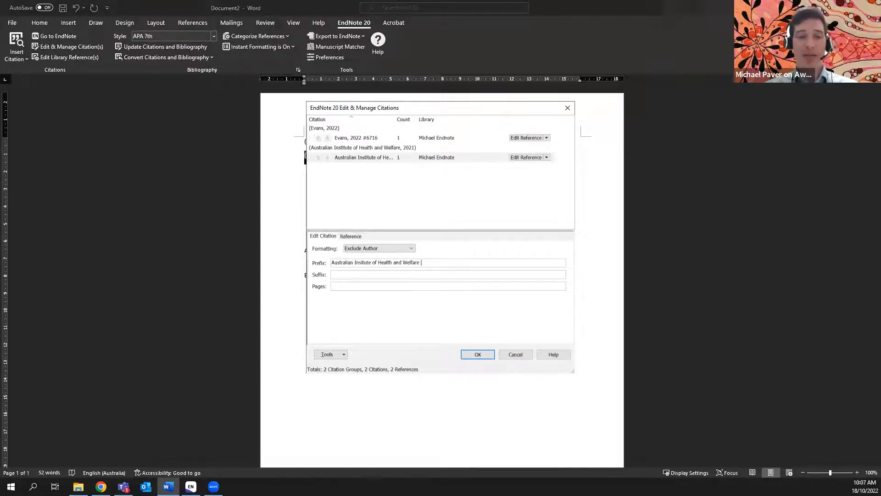
pyautogui.write('AIHW],')
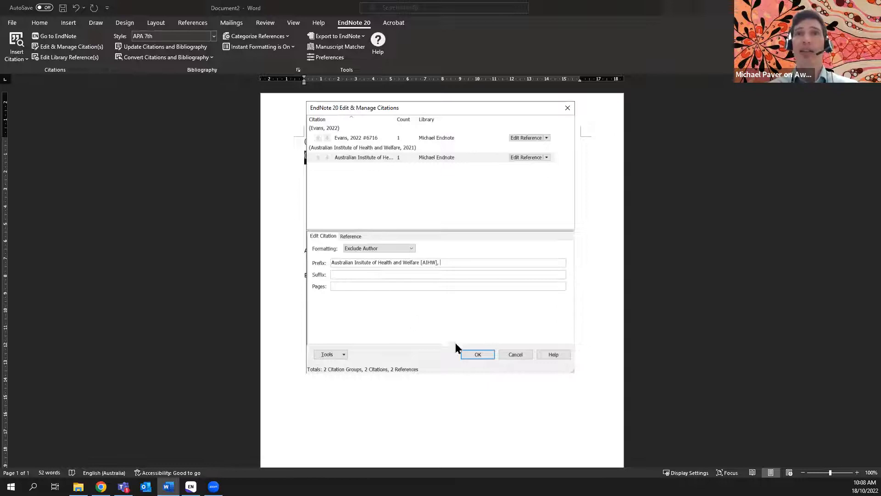
pyautogui.click(469, 354)
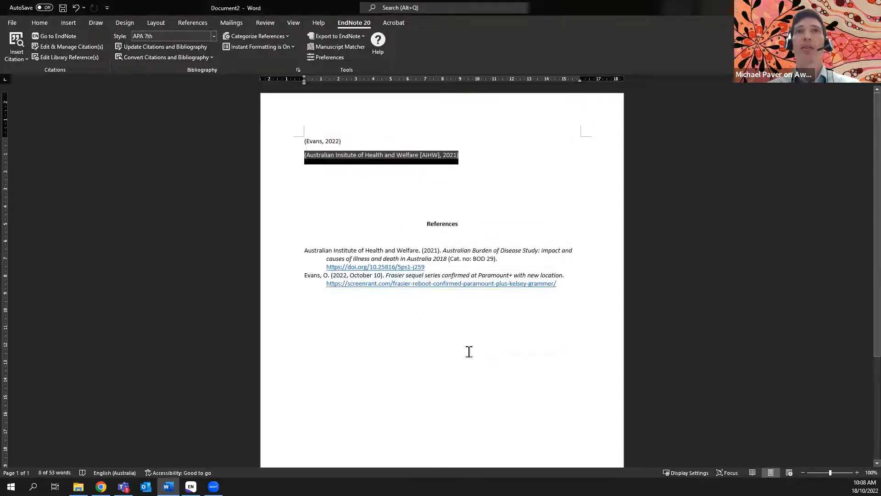
pyautogui.click(468, 193)
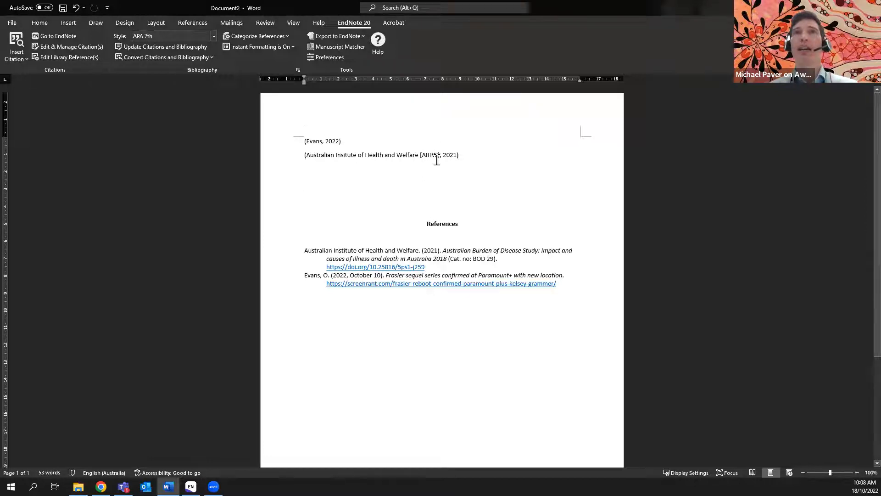
# - Insert the 2021 Australian Burden of Disease Study citation again on a new line below the [AIHW] citation
pyautogui.click(465, 154)
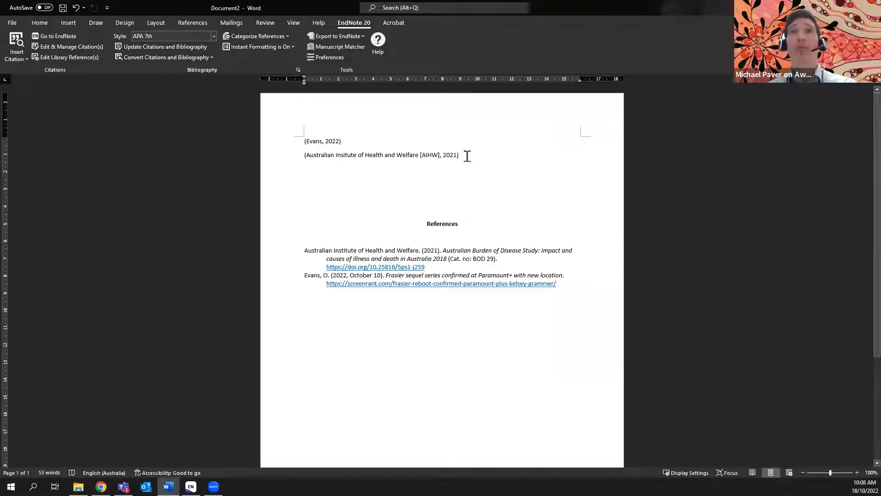
pyautogui.press('Return')
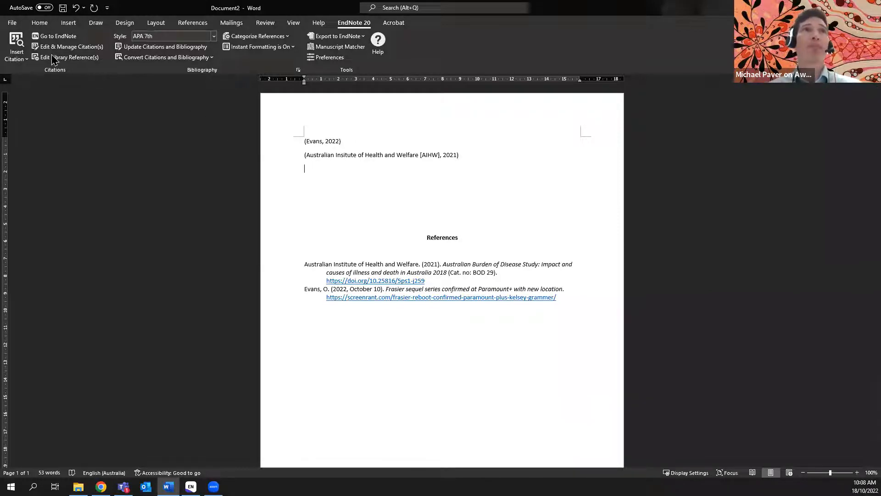
pyautogui.click(16, 39)
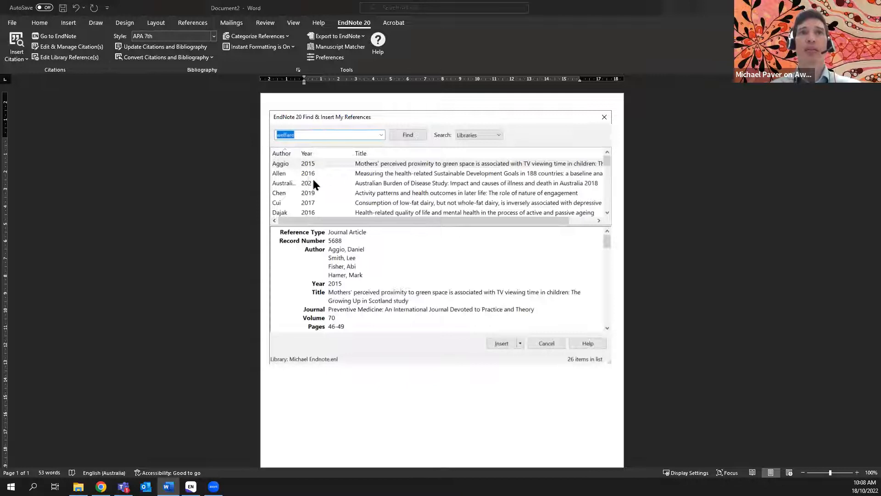
pyautogui.click(304, 183)
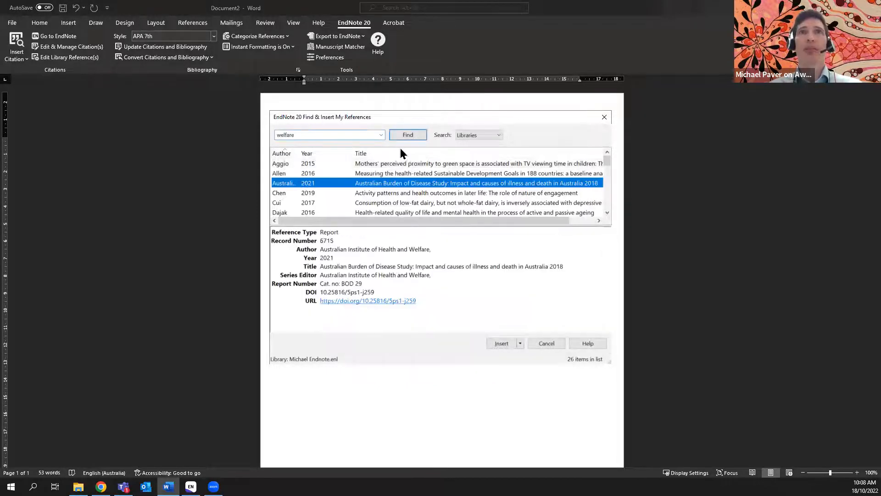
pyautogui.click(502, 345)
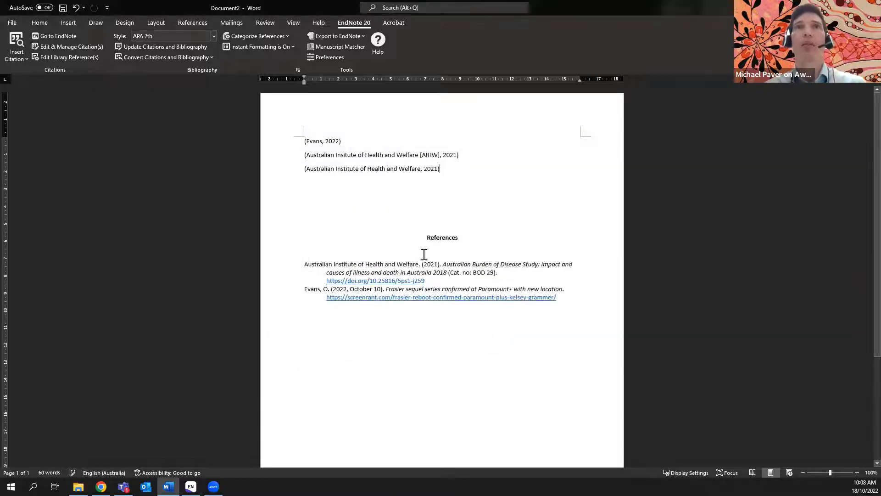
# - Format the newly inserted Australian Institute of Health and Welfare citation to exclude the author, with the prefix "AIHW, "
pyautogui.click(363, 170)
pyautogui.click(59, 46)
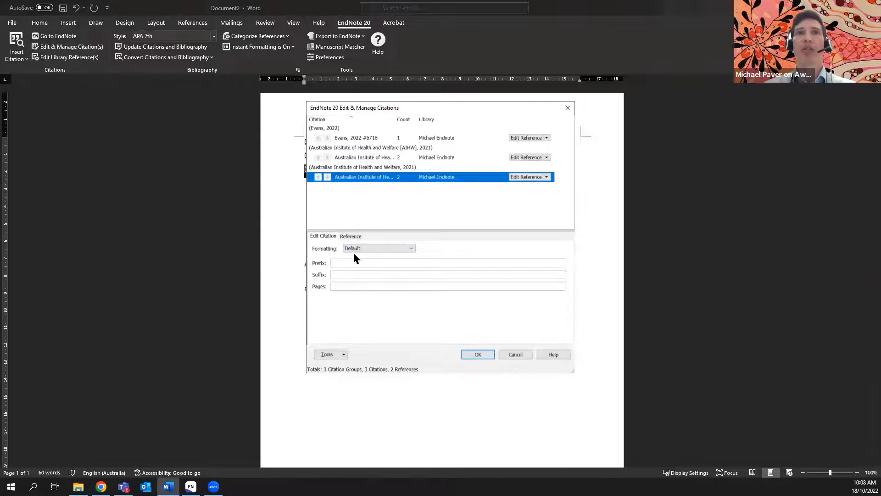
pyautogui.click(356, 248)
pyautogui.click(354, 265)
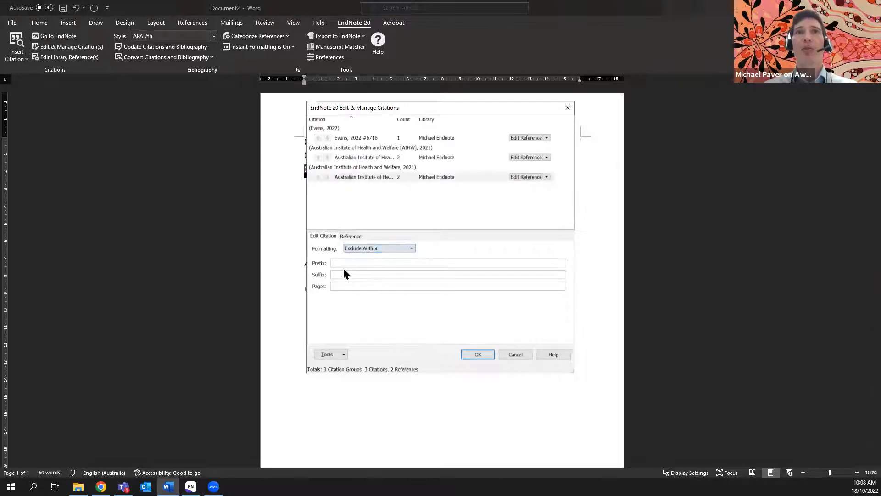
pyautogui.click(341, 263)
pyautogui.write('AIHW,')
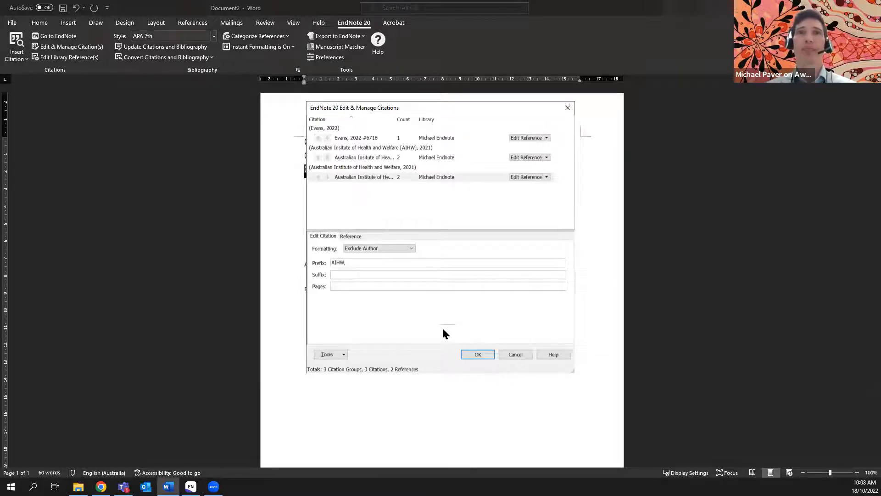
pyautogui.click(477, 354)
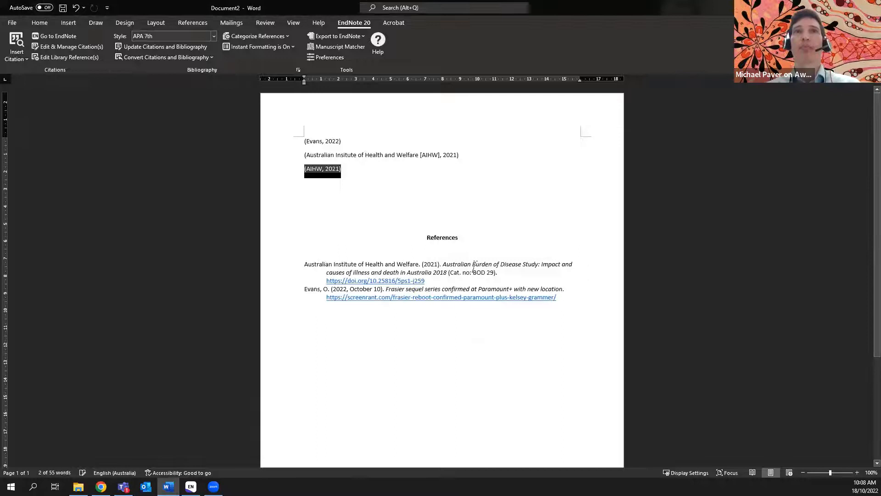
pyautogui.click(437, 210)
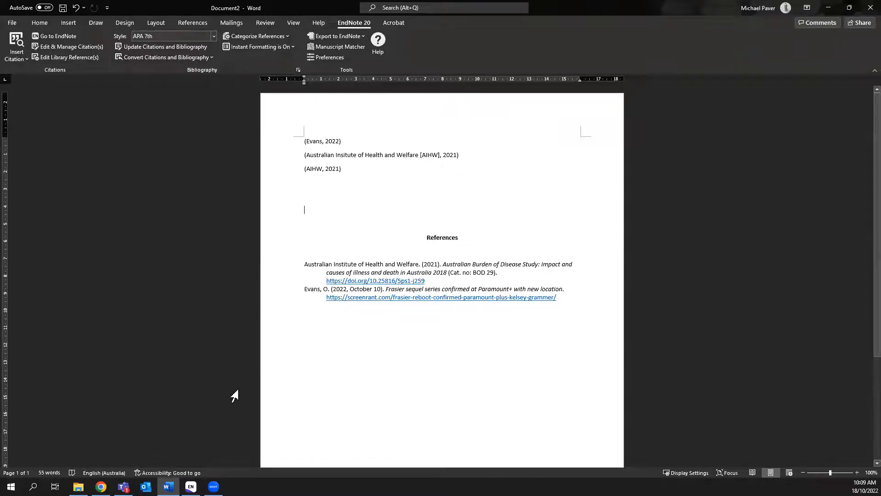
# - Switch to EndNote, clear the Type of Article field of the "Integrating music and sound" journal reference and return to its summary
pyautogui.click(191, 486)
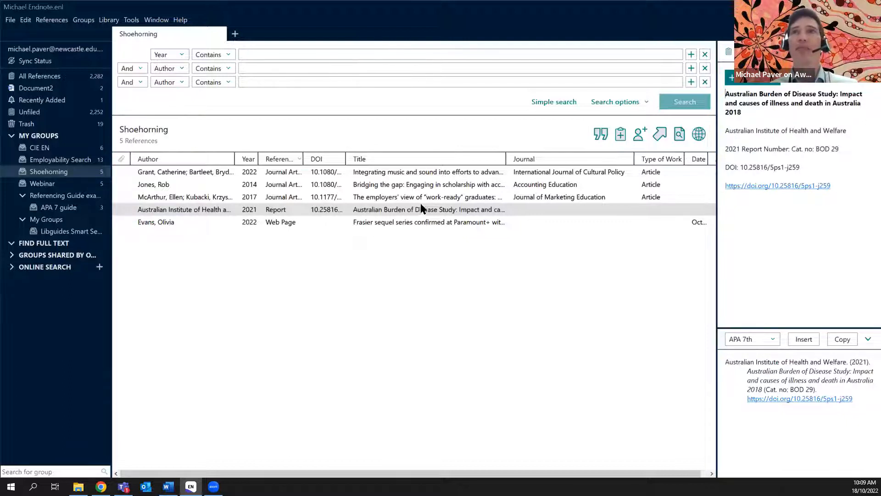
pyautogui.click(418, 172)
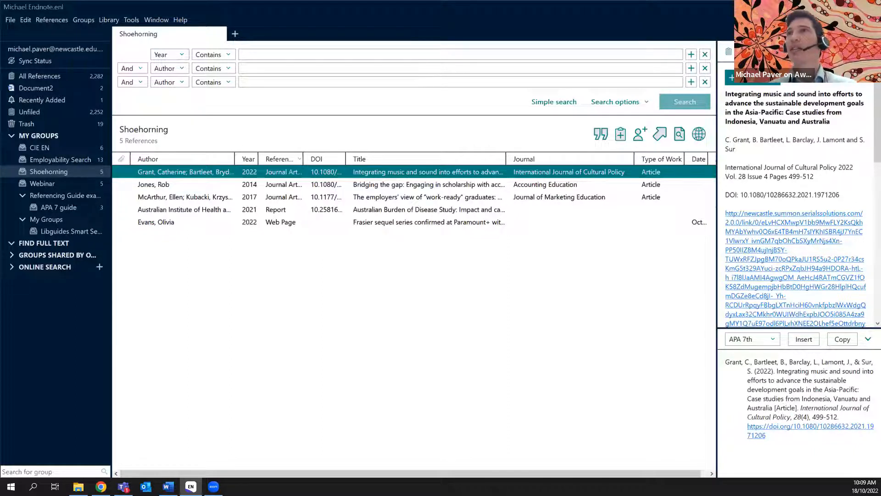
pyautogui.click(786, 52)
pyautogui.scroll(-5, 837, 325)
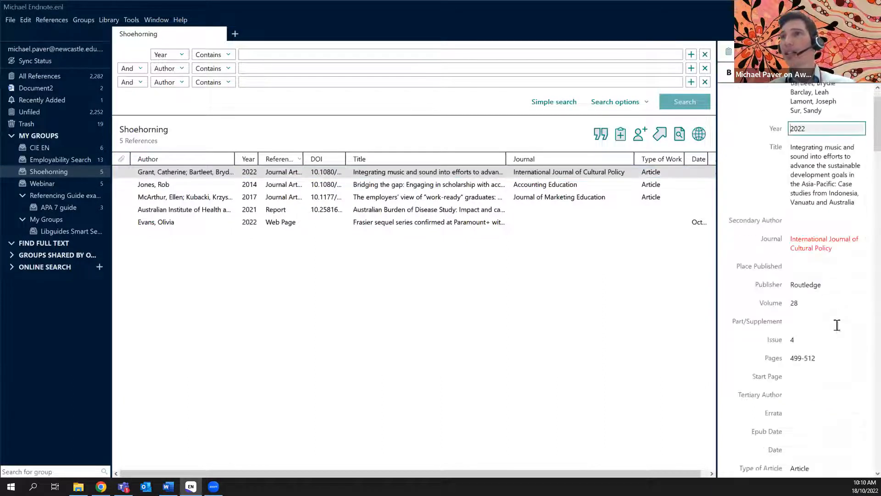
pyautogui.scroll(-1, 838, 325)
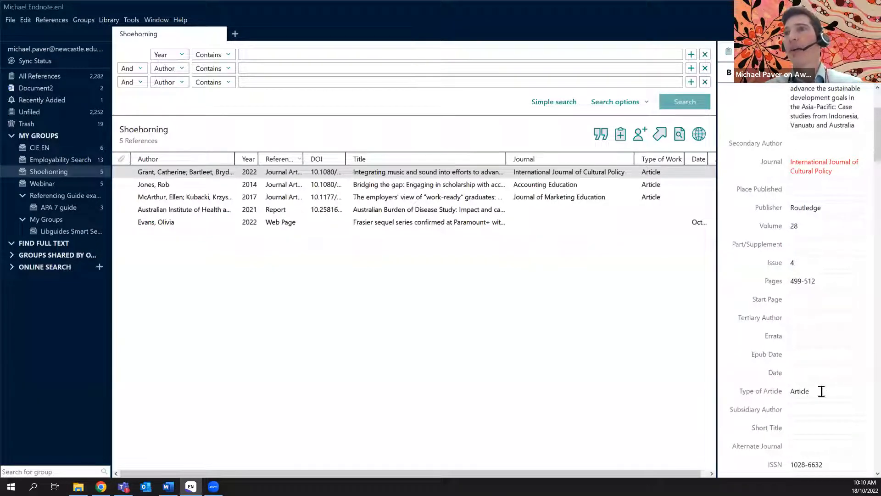
pyautogui.moveTo(821, 391); pyautogui.dragTo(781, 394)
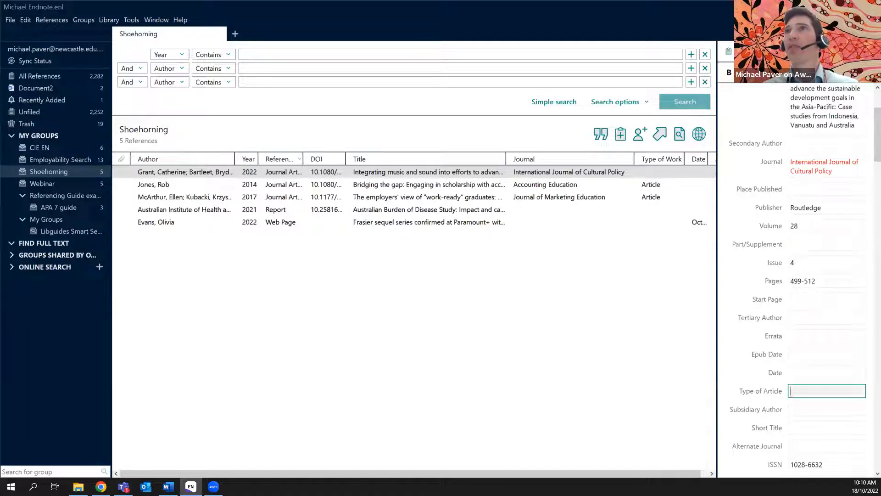
pyautogui.click(792, 51)
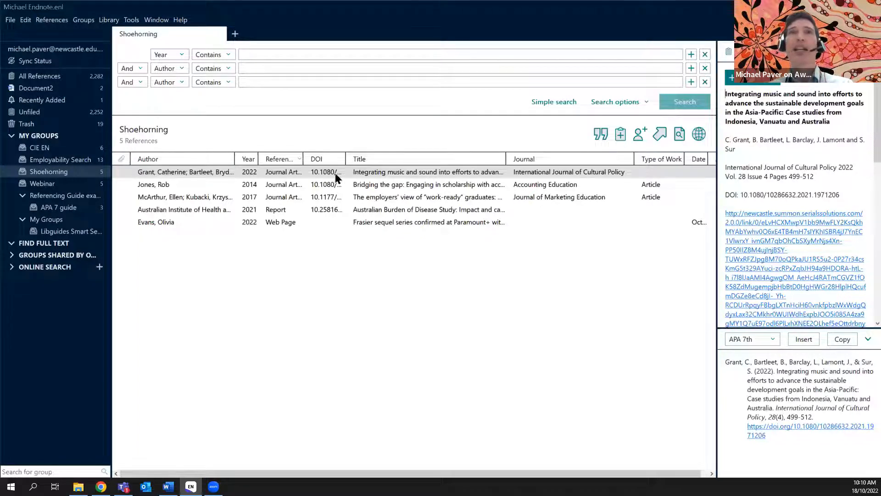
# - Sort the Shoehorning group by Type of Work and select the two references marked "Article"
pyautogui.click(661, 158)
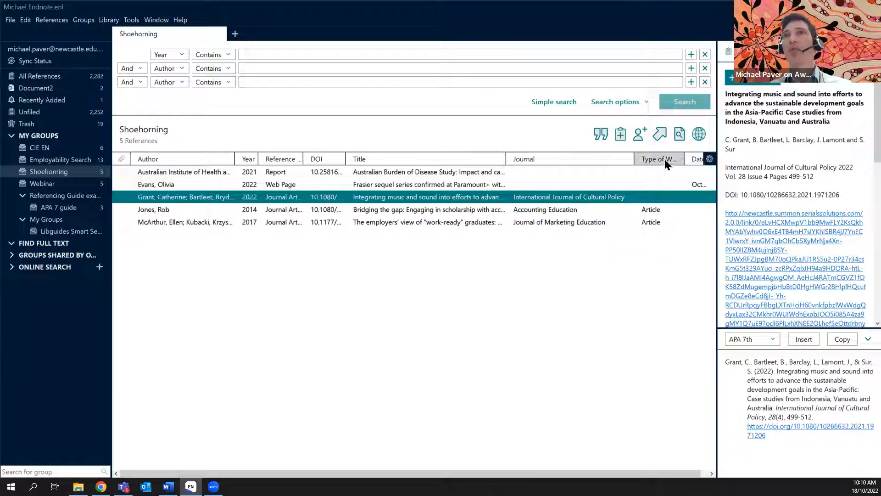
pyautogui.click(653, 210)
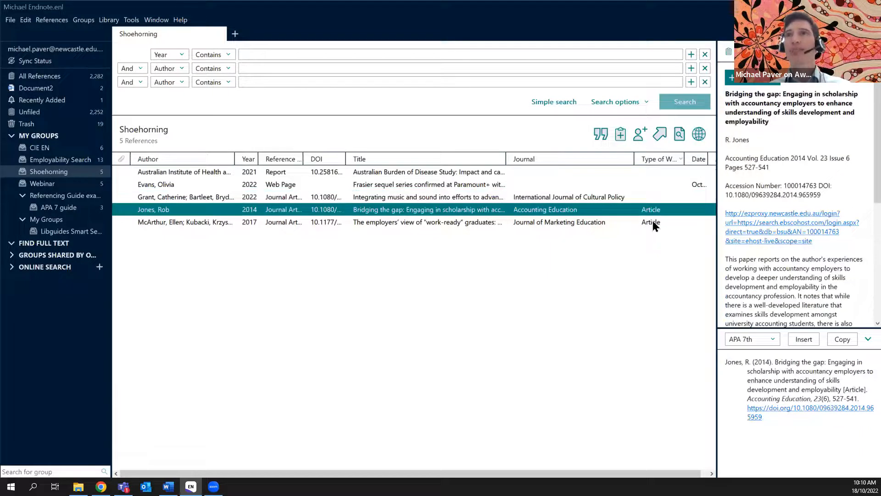
pyautogui.keyDown('shift'); pyautogui.click(655, 223); pyautogui.keyUp('shift')
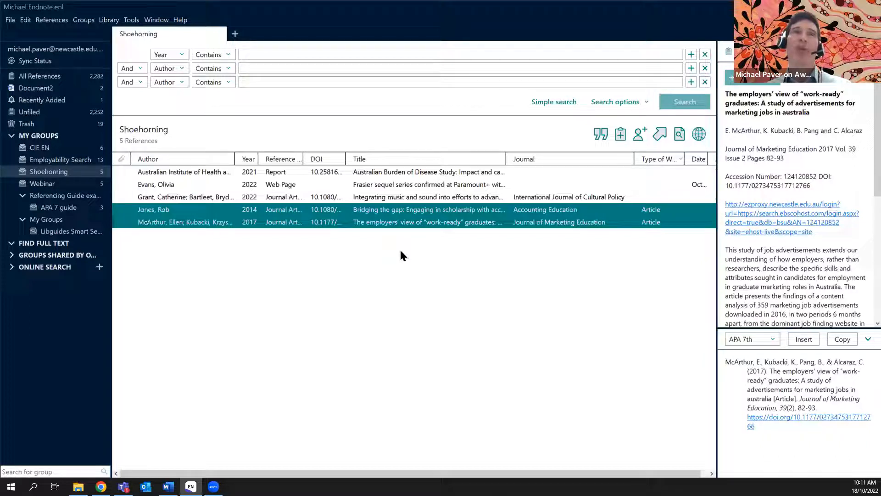
# - Clear the Type of Work field in all displayed Shoehorning references using Change/Move/Copy Fields
pyautogui.click(110, 21)
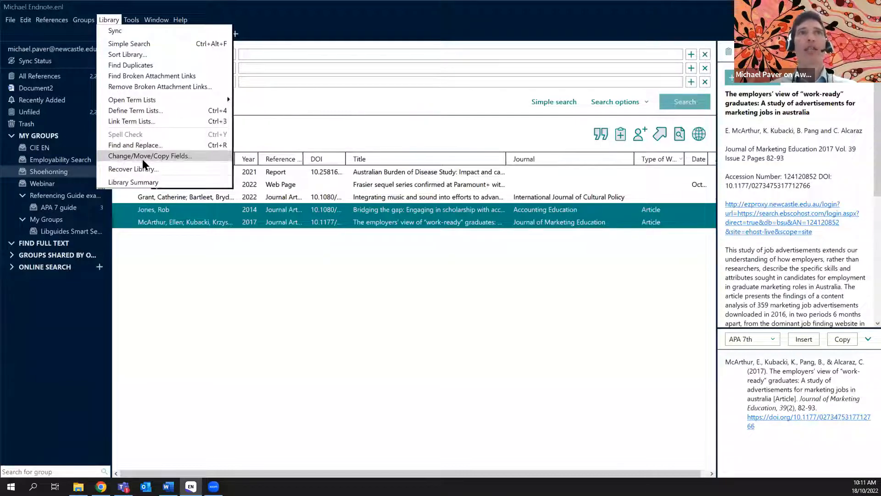
pyautogui.click(169, 155)
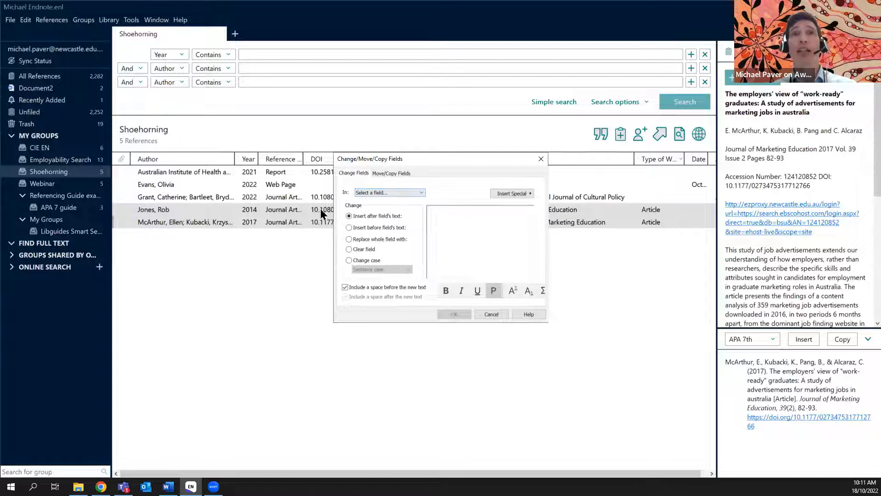
pyautogui.click(385, 194)
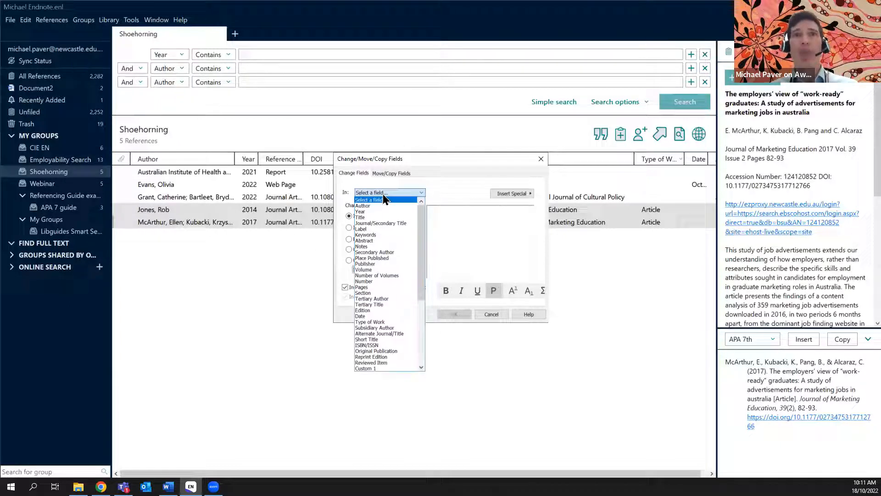
pyautogui.click(375, 322)
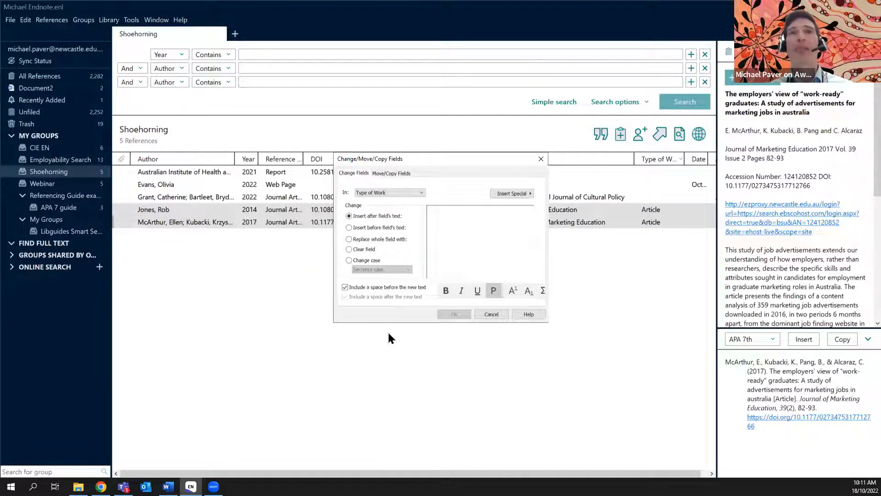
pyautogui.click(349, 250)
pyautogui.click(454, 314)
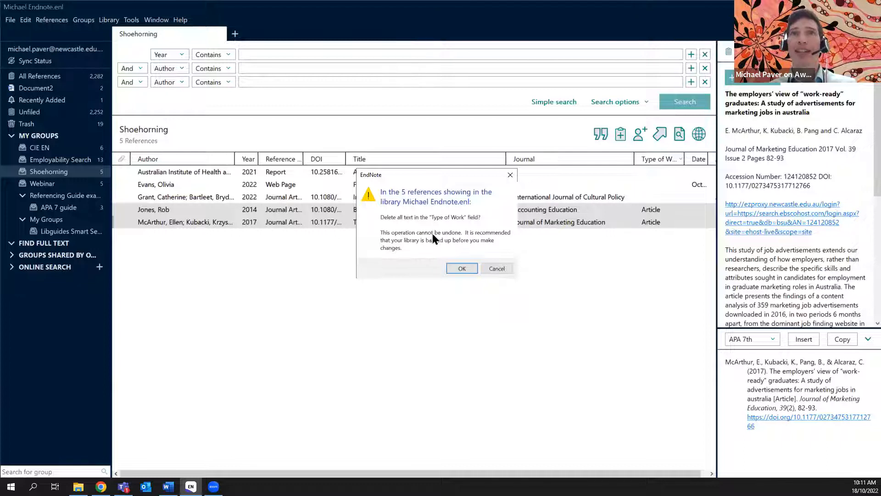
pyautogui.click(462, 267)
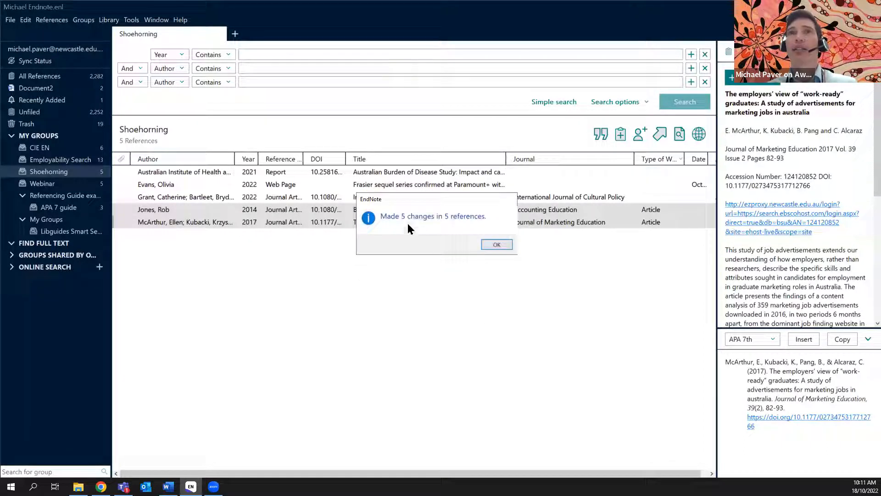
pyautogui.click(495, 244)
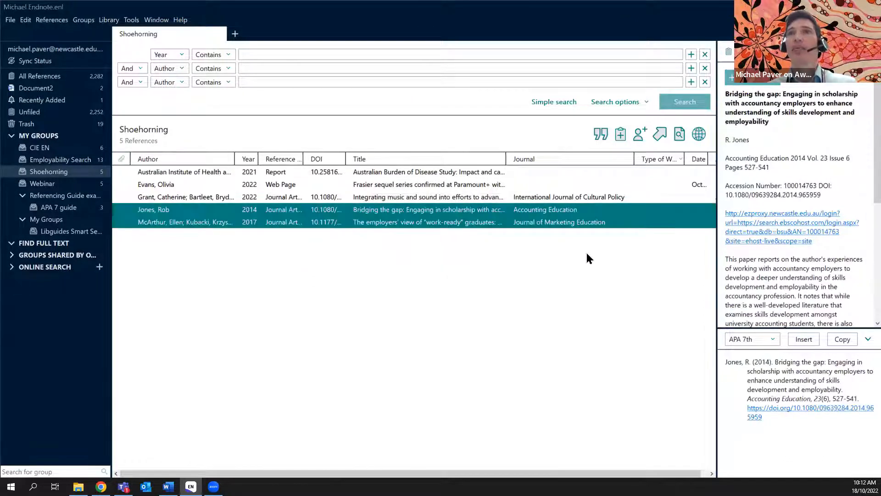
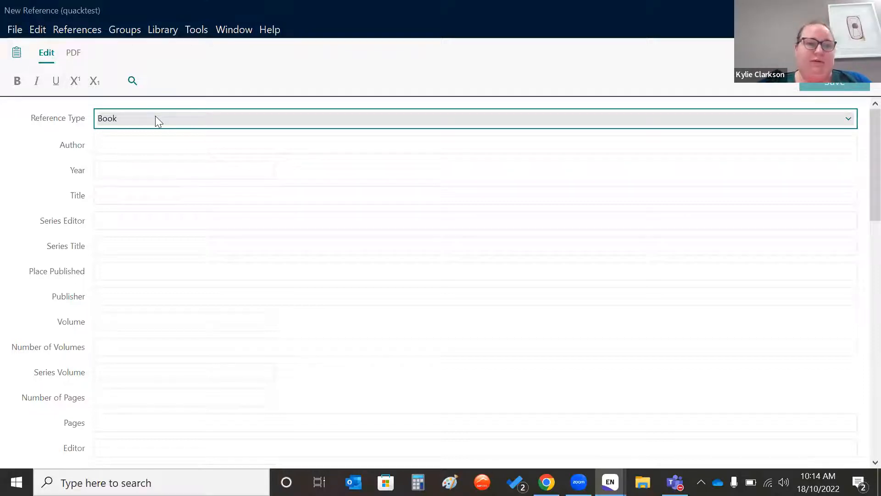
# - Look through the available reference types for the new EndNote reference without changing the selection
pyautogui.click(156, 116)
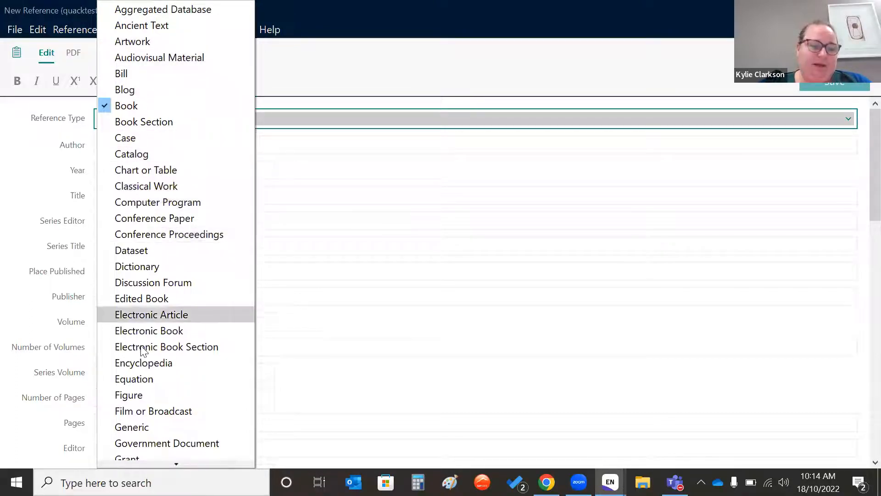
pyautogui.moveTo(154, 462)
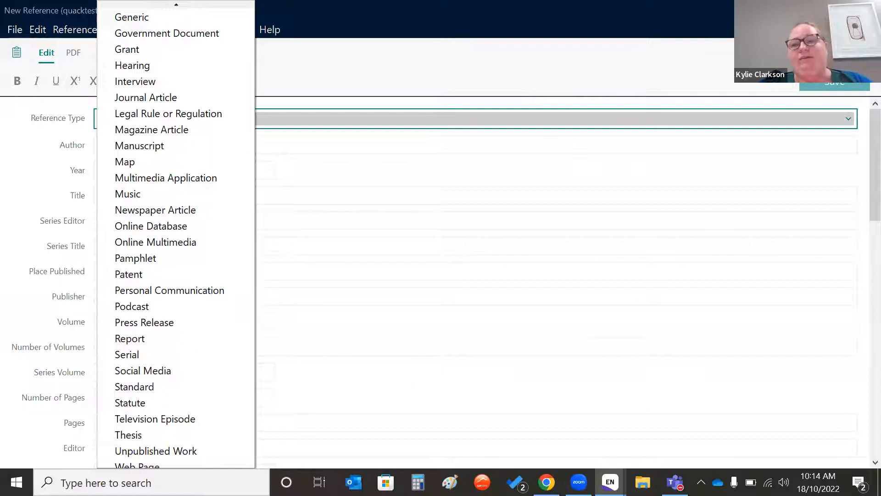
pyautogui.press('Escape')
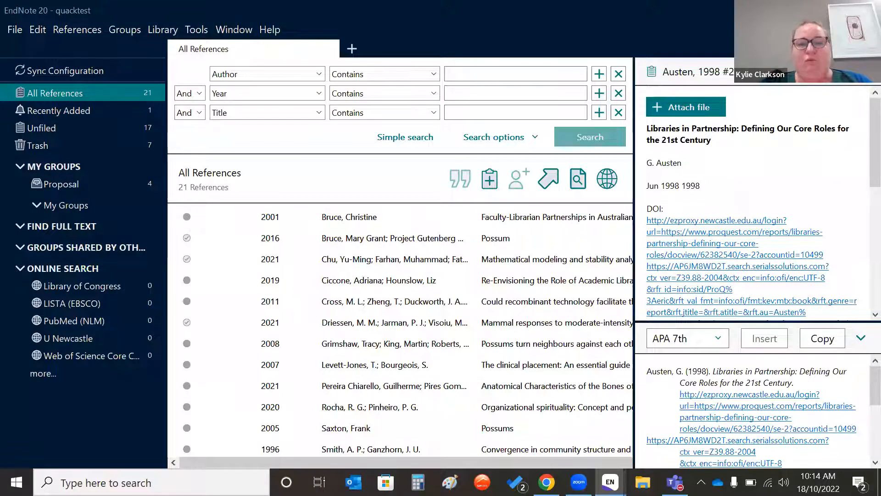
# - Switch to the APA 7th Style library guide in Chrome and look through its list of source categories
pyautogui.moveTo(547, 482)
pyautogui.click(547, 427)
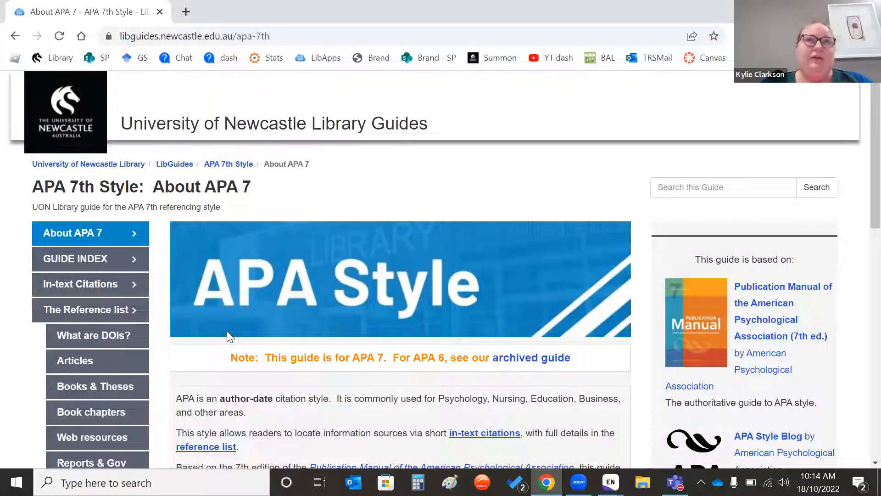
pyautogui.scroll(-2, 97, 365)
pyautogui.scroll(-2, 98, 365)
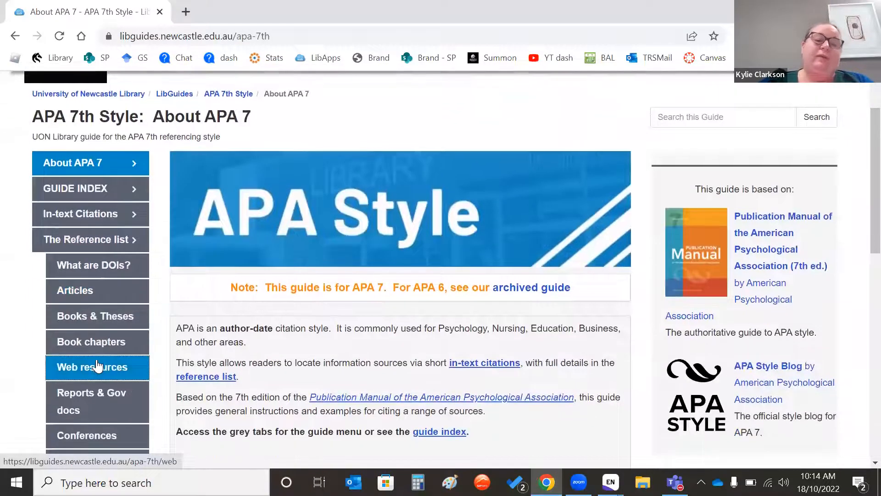
pyautogui.scroll(-1, 97, 365)
pyautogui.scroll(-1, 98, 365)
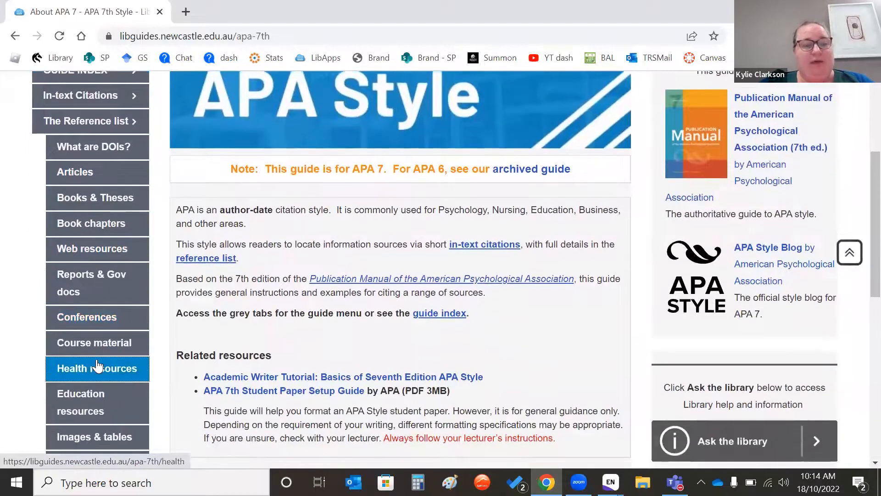
pyautogui.scroll(-1, 98, 365)
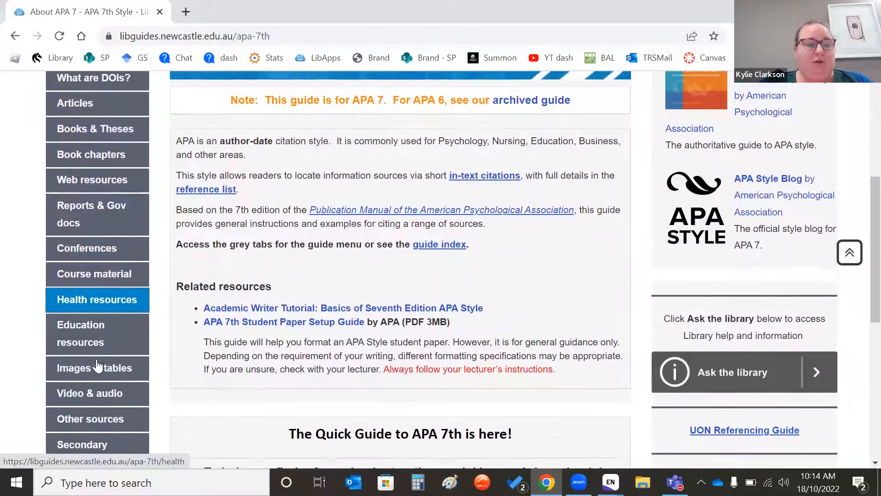
pyautogui.scroll(2, 98, 365)
pyautogui.scroll(1, 97, 365)
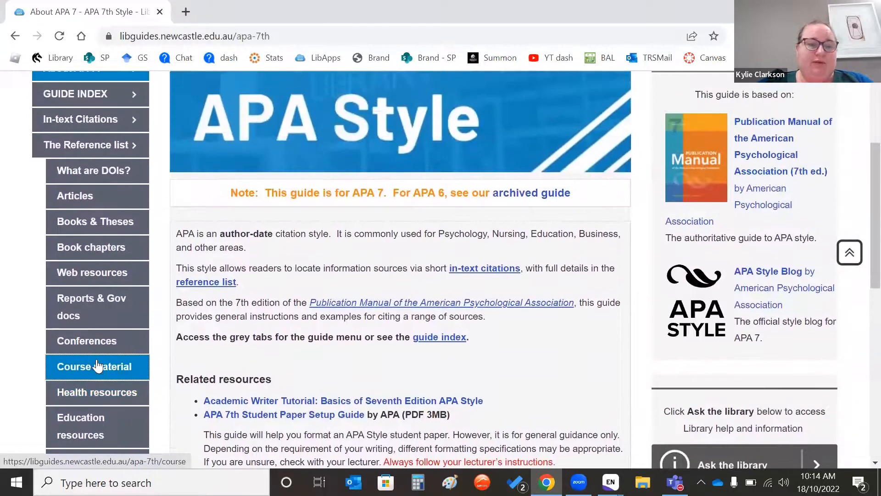
pyautogui.scroll(1, 98, 366)
pyautogui.scroll(-1, 97, 366)
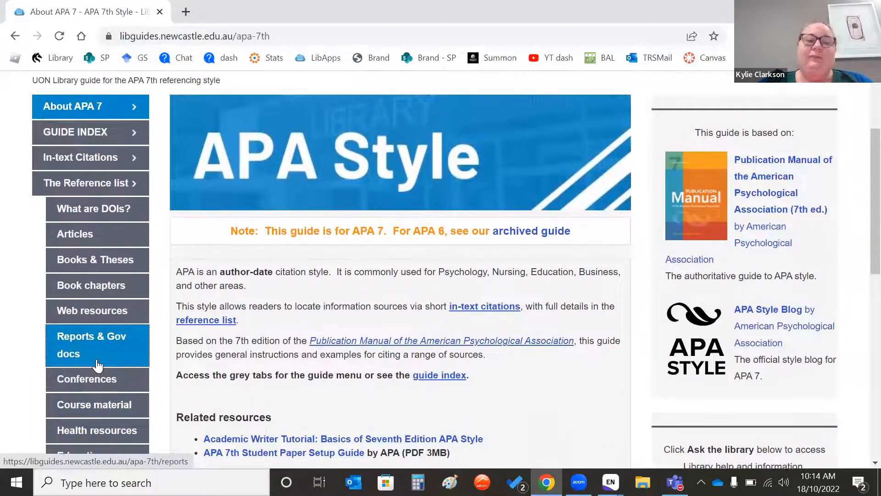
pyautogui.scroll(-1, 97, 365)
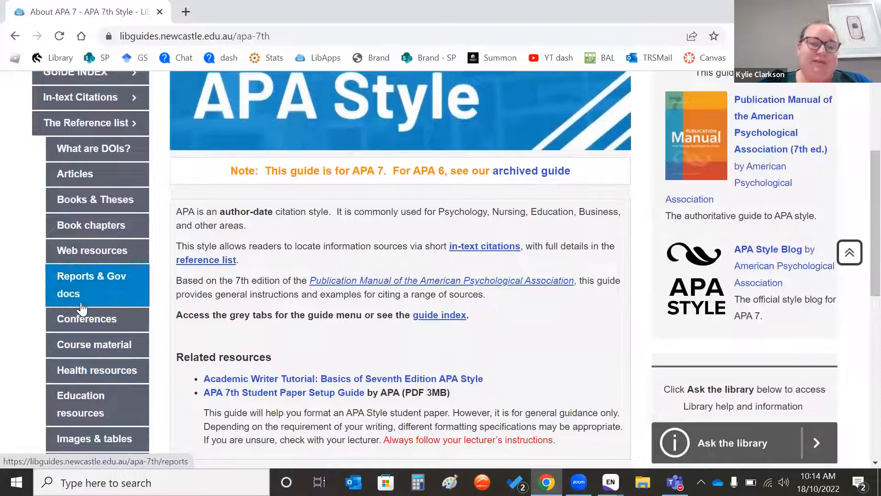
# - Open the guide's Course material page and examine the reference patterns and examples for lecture notes and PowerPoint slides
pyautogui.click(122, 353)
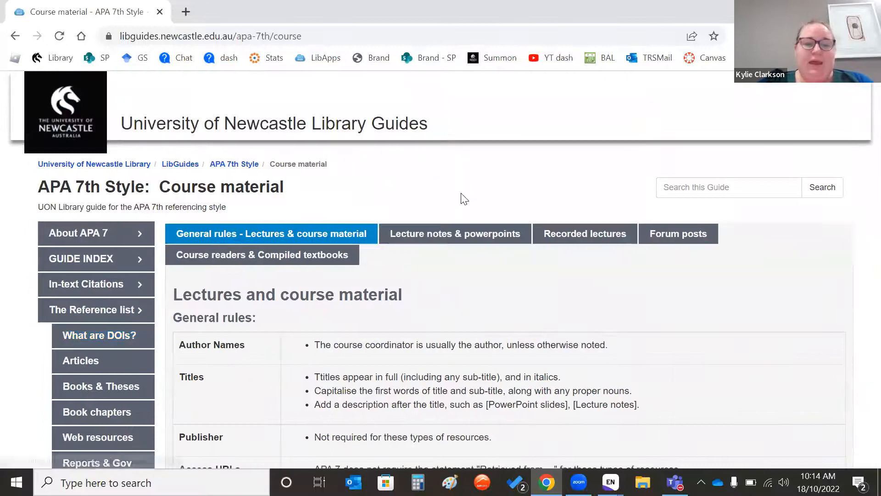
pyautogui.click(439, 239)
pyautogui.scroll(-3, 448, 294)
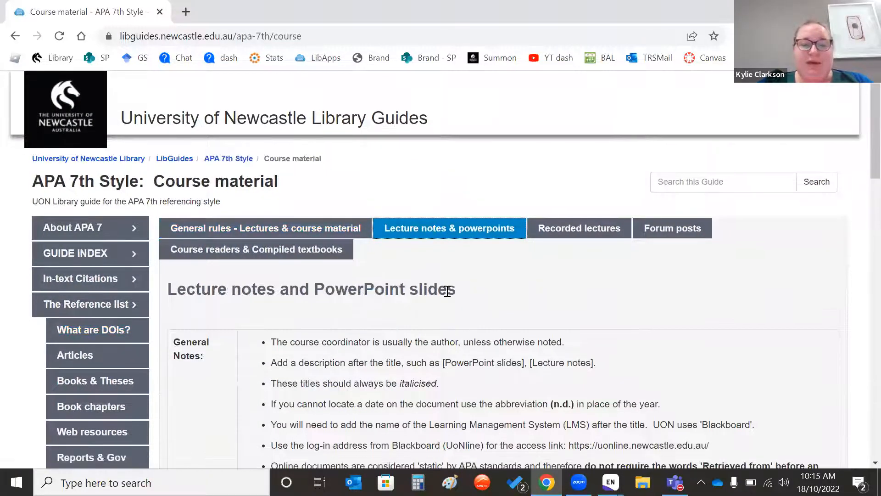
pyautogui.scroll(-5, 448, 294)
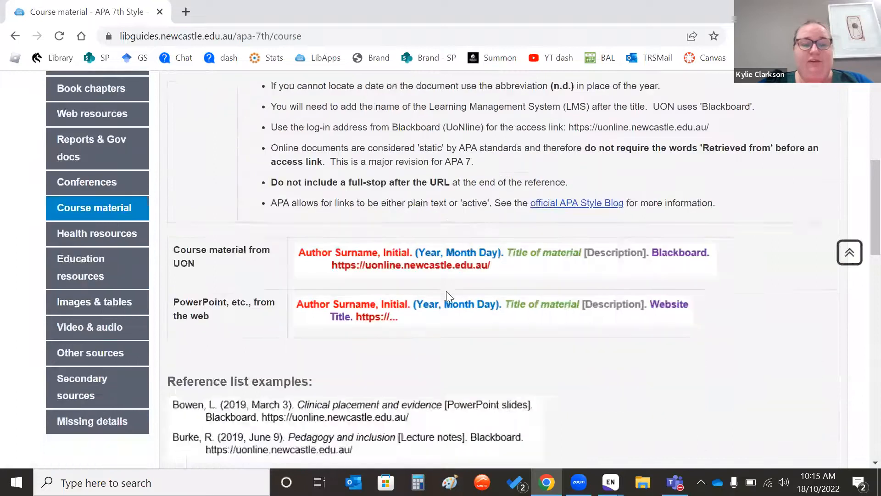
pyautogui.scroll(-2, 447, 296)
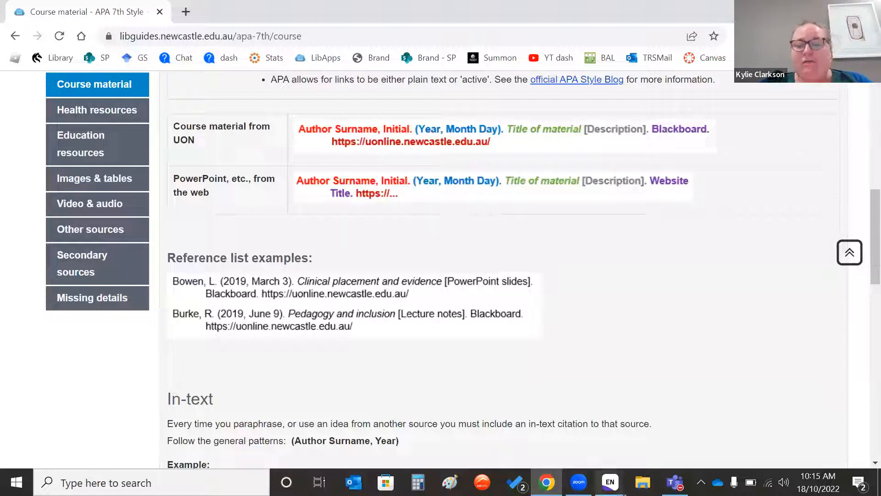
# - Switch back to the new reference in EndNote and set its reference type to Web Page
pyautogui.moveTo(610, 483)
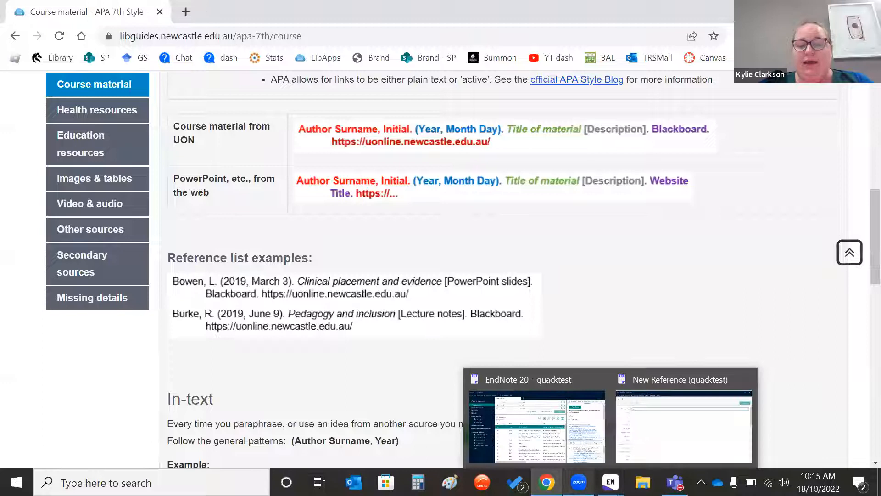
pyautogui.click(640, 450)
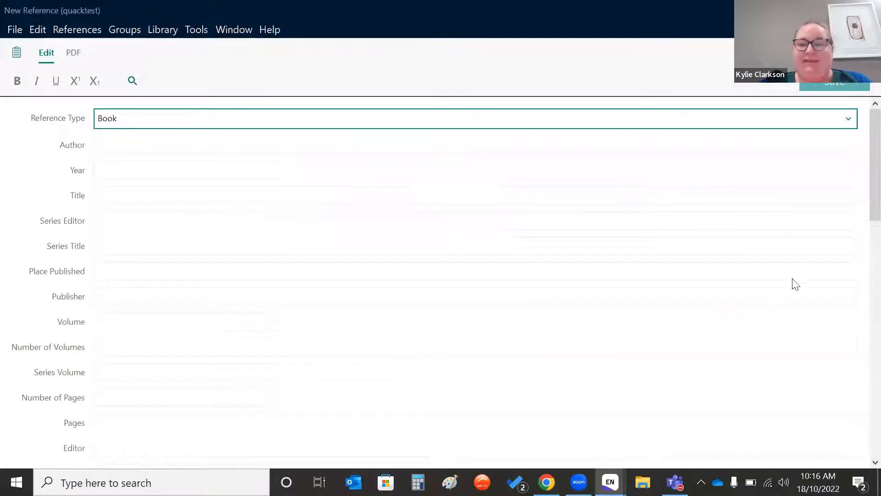
pyautogui.click(849, 120)
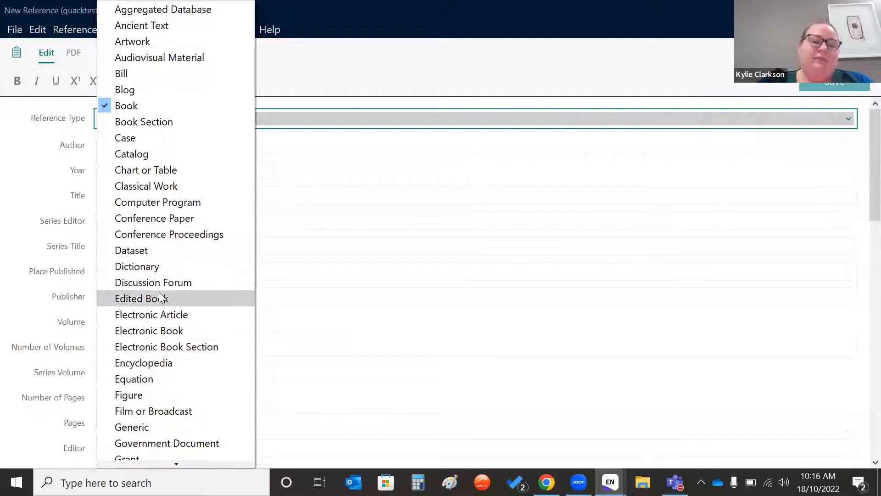
pyautogui.moveTo(157, 463)
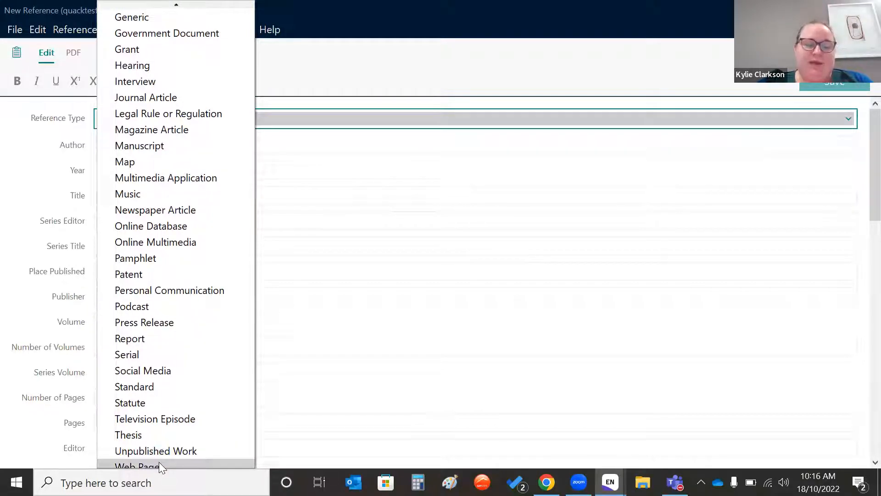
pyautogui.click(159, 462)
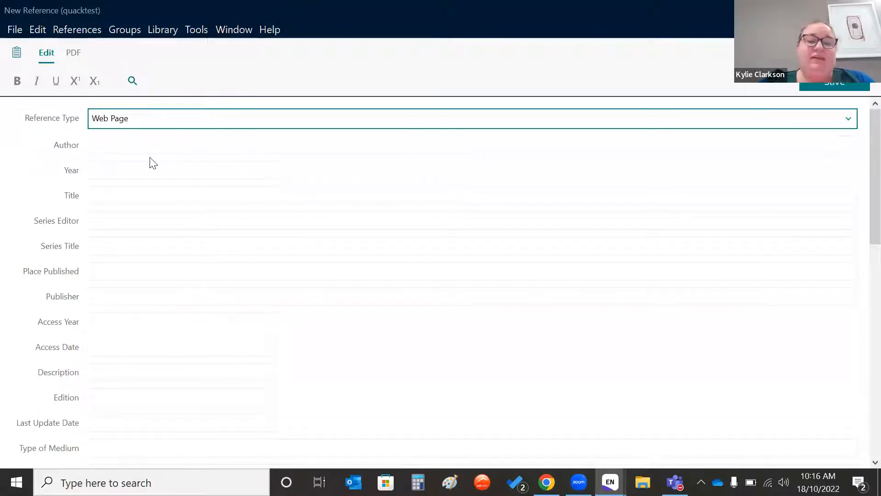
pyautogui.click(98, 146)
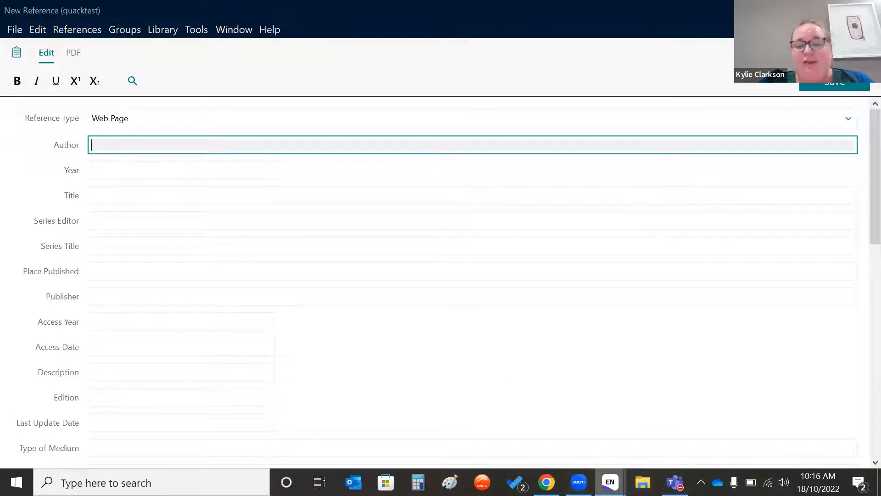
pyautogui.moveTo(611, 482)
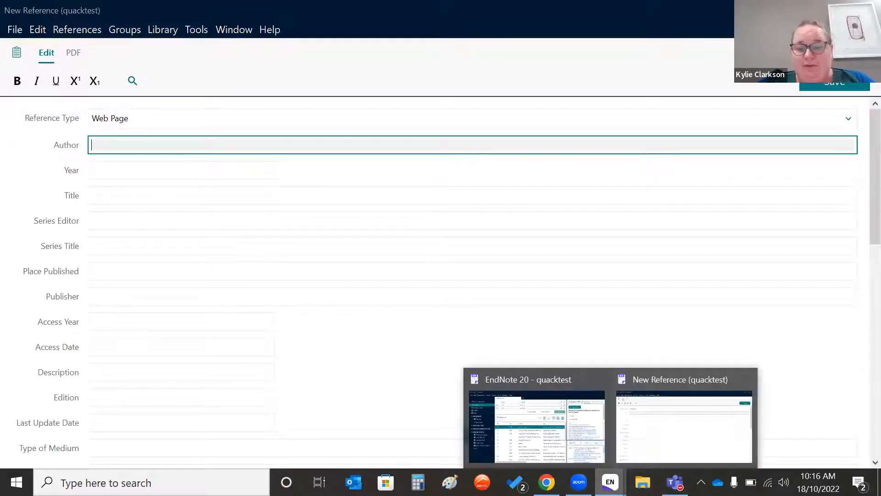
pyautogui.click(556, 451)
pyautogui.click(556, 448)
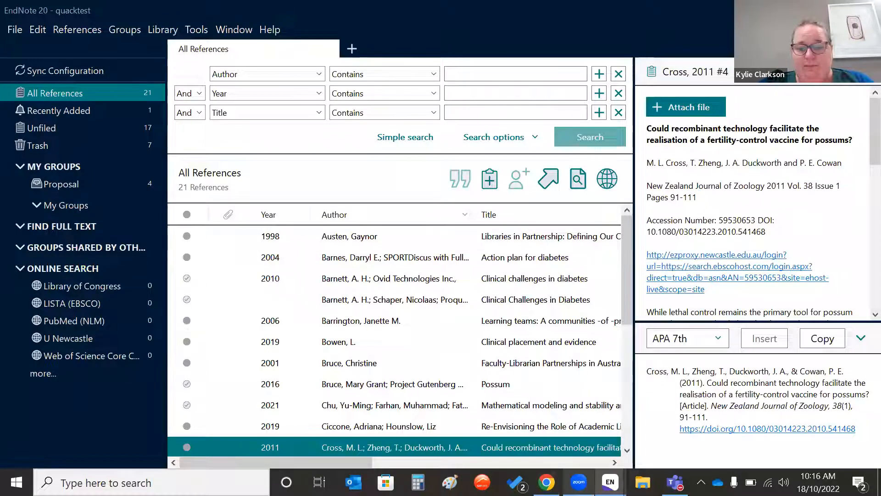
pyautogui.moveTo(613, 473)
pyautogui.click(649, 451)
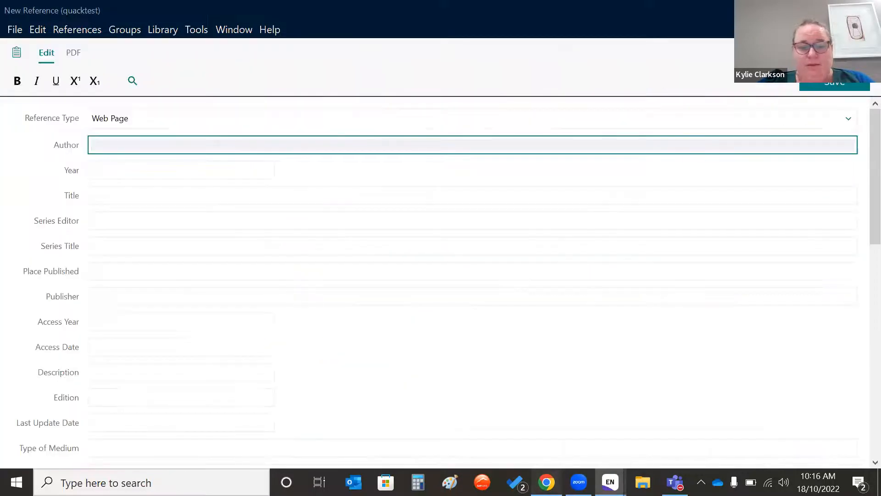
# - Check the guide's PowerPoint slides example in Chrome, then enter its author's surname and initial and the year 2019 in the EndNote reference
pyautogui.click(547, 482)
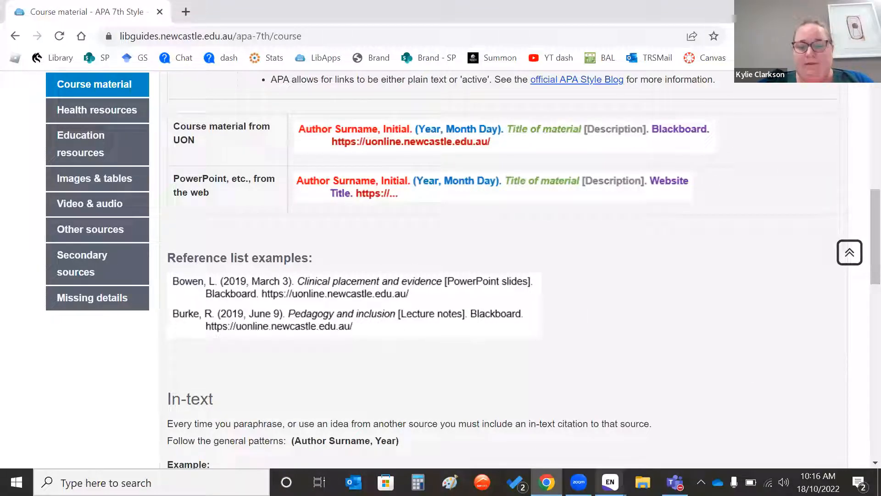
pyautogui.moveTo(611, 483)
pyautogui.click(662, 450)
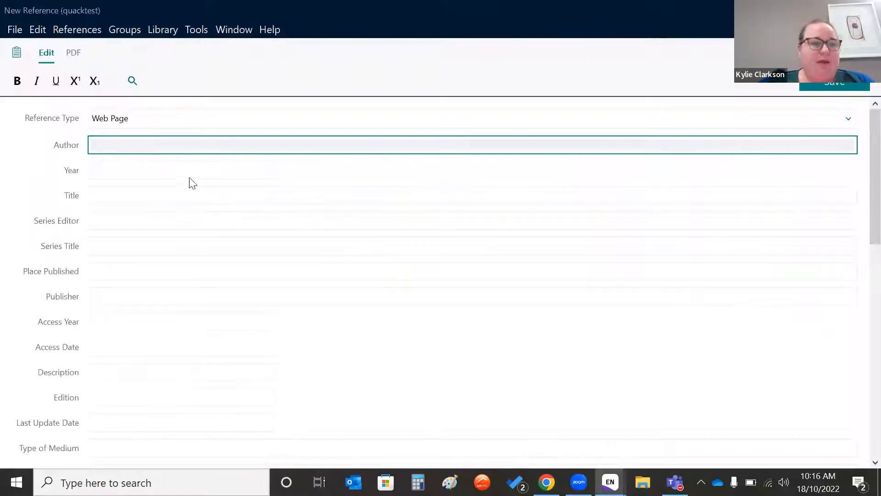
pyautogui.write('Bowen,')
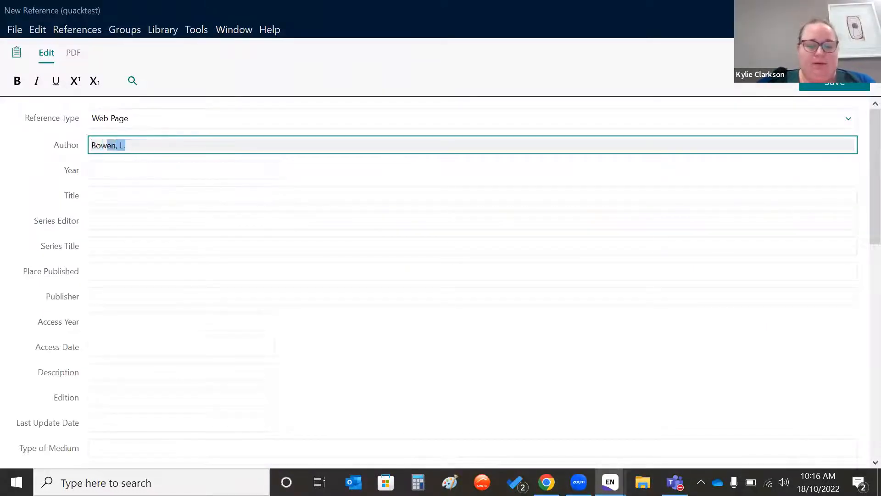
pyautogui.write(' L')
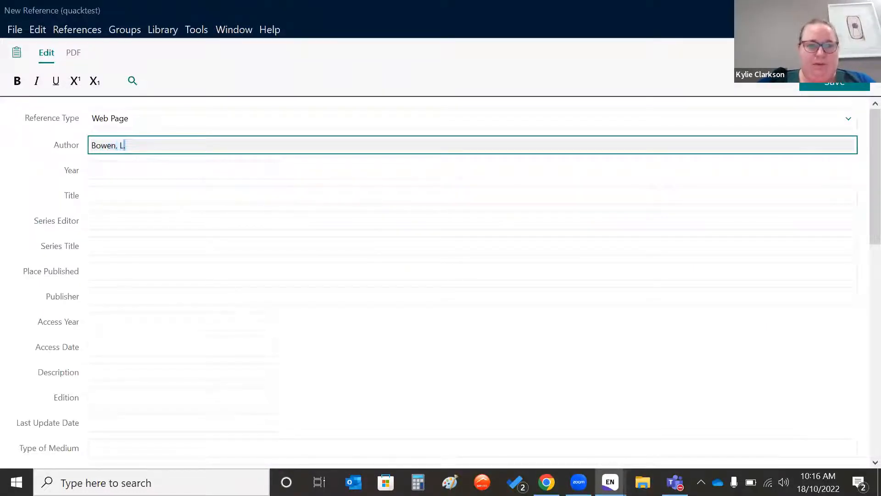
pyautogui.write('.')
pyautogui.click(100, 170)
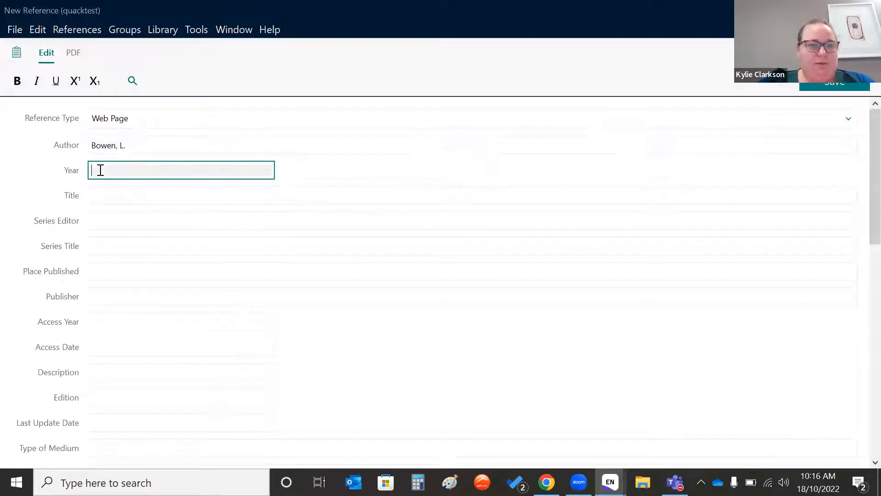
pyautogui.write('2019')
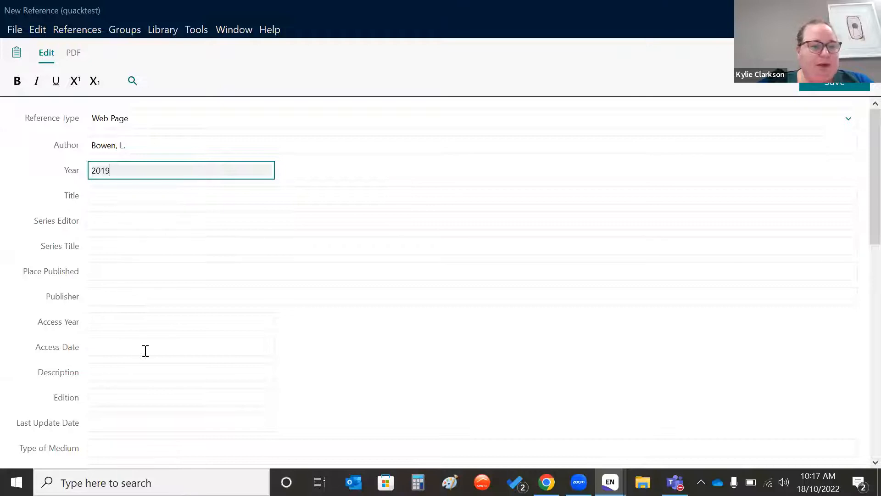
# - Set the Last Update Date of the web page reference to March 3, checking the date against the guide's example in Chrome
pyautogui.click(98, 423)
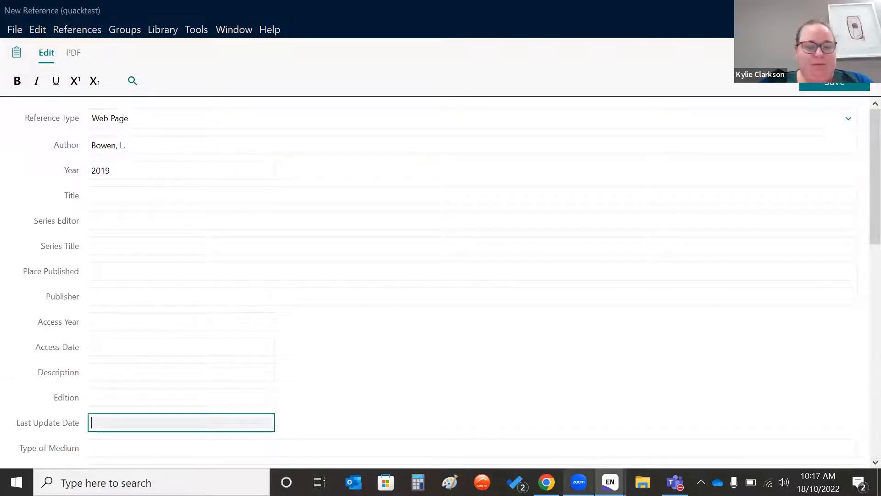
pyautogui.click(546, 483)
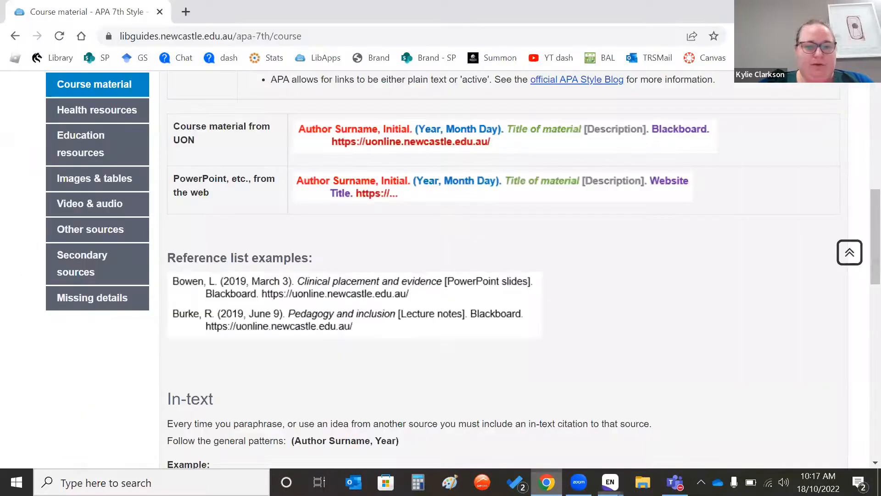
pyautogui.click(610, 482)
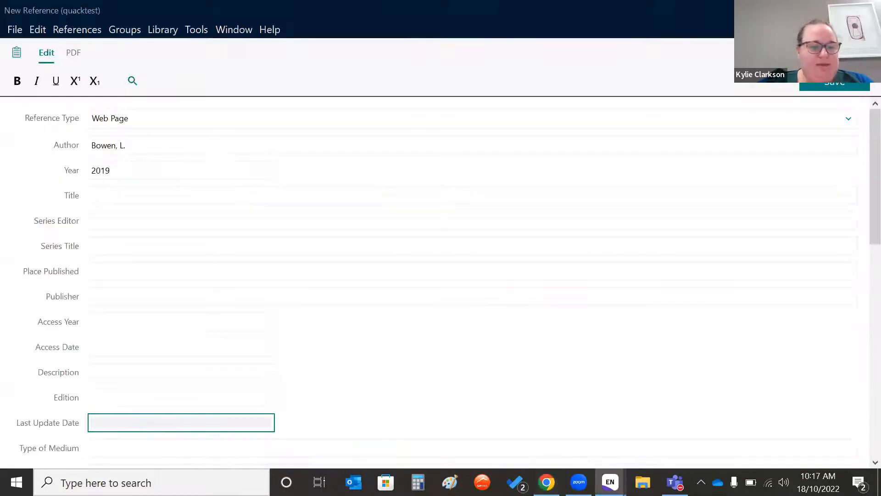
pyautogui.write('March 3')
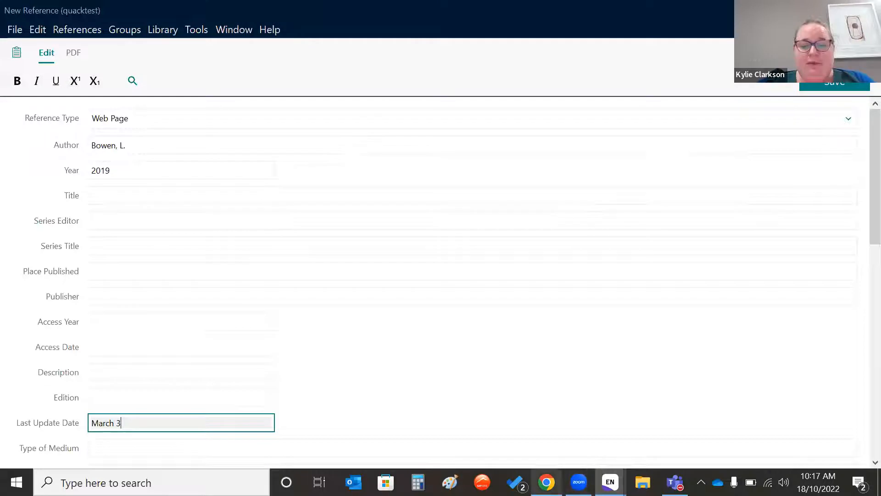
# - Check the title in the guide's PowerPoint slides example in Chrome, then enter the title "Clinical placement and evidence" and publisher "Blackboard" in EndNote
pyautogui.moveTo(547, 482)
pyautogui.click(546, 416)
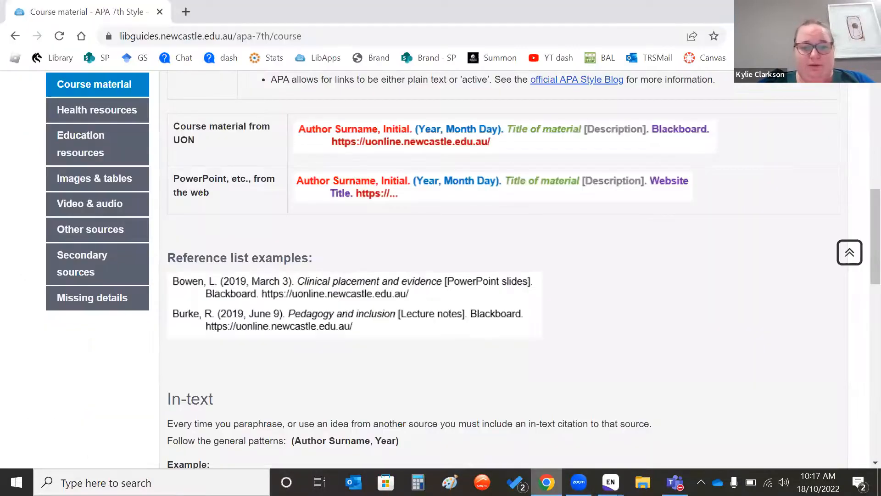
pyautogui.click(547, 483)
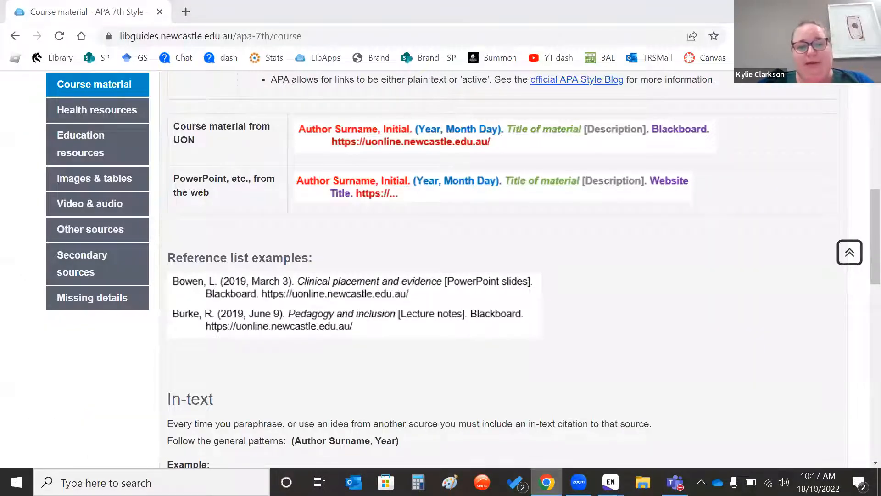
pyautogui.click(106, 195)
pyautogui.write('Clinica')
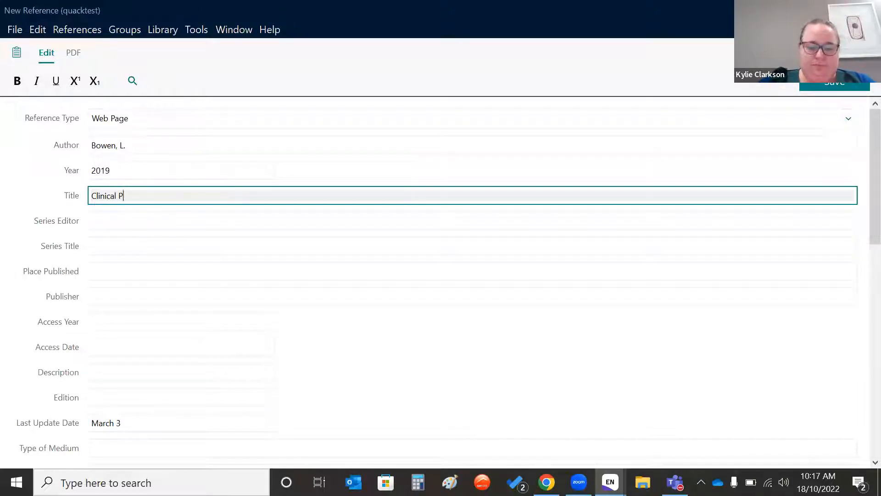
pyautogui.write('l placement and ev')
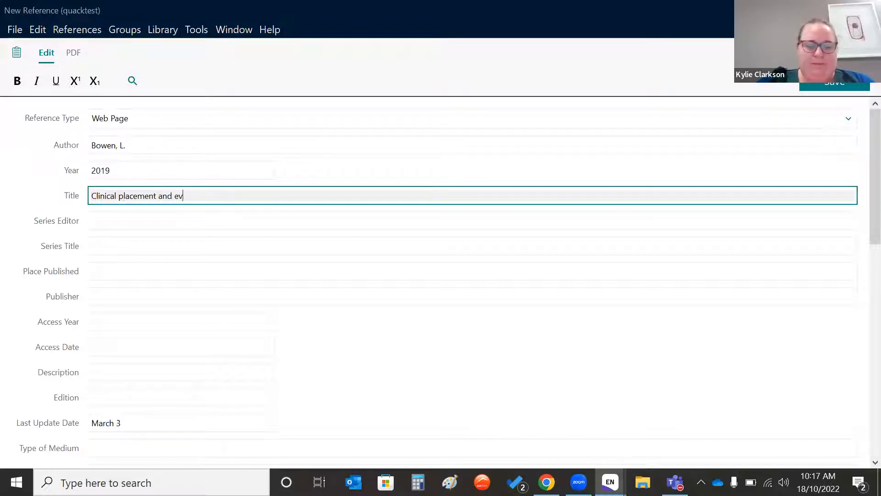
pyautogui.write('idence')
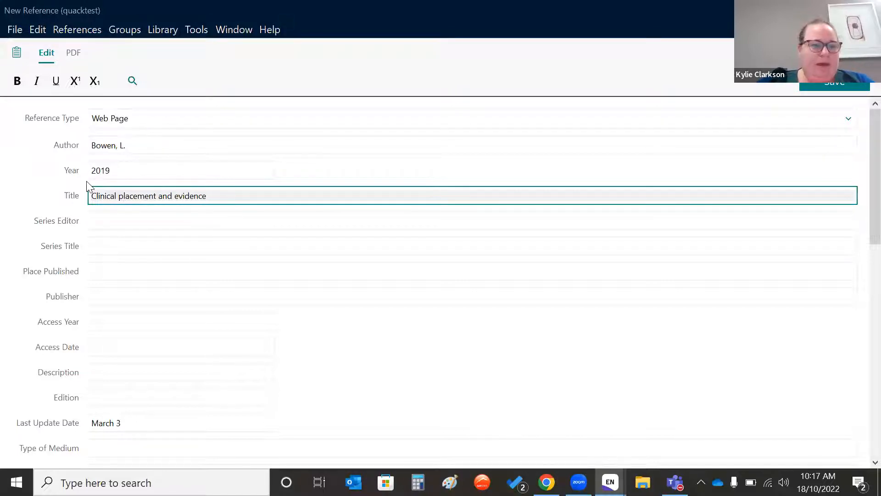
pyautogui.click(117, 299)
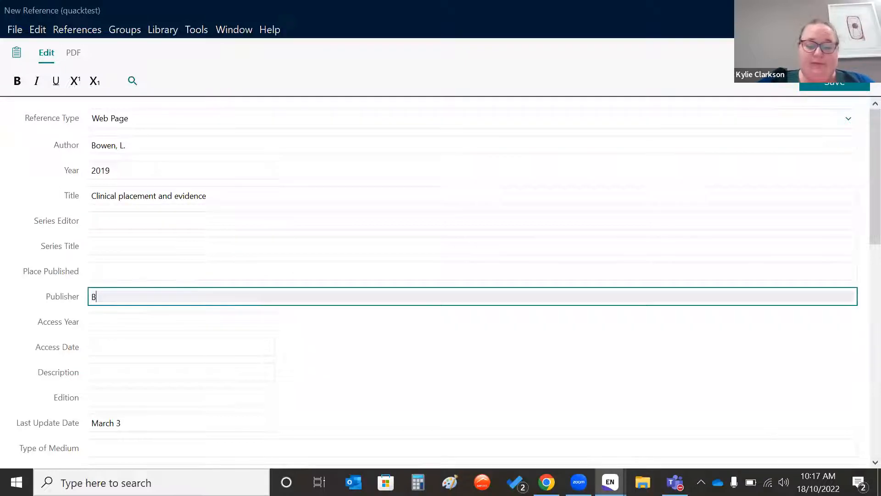
pyautogui.write('Blackboard')
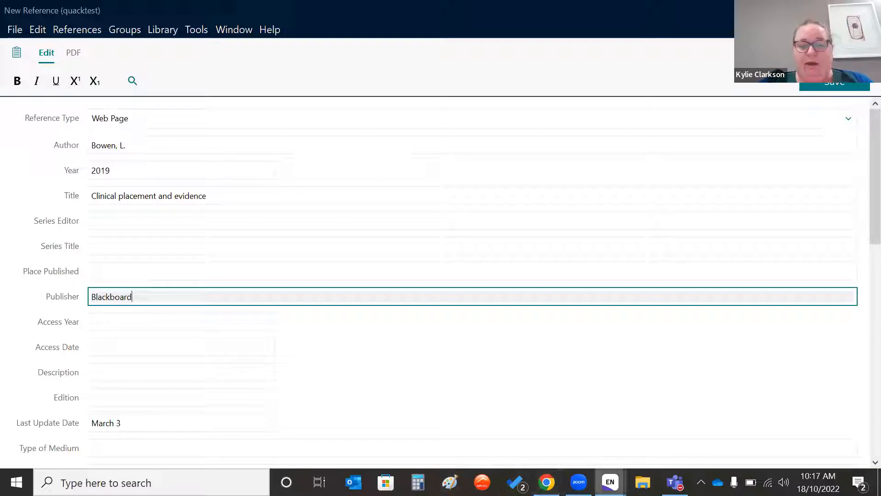
pyautogui.moveTo(610, 482)
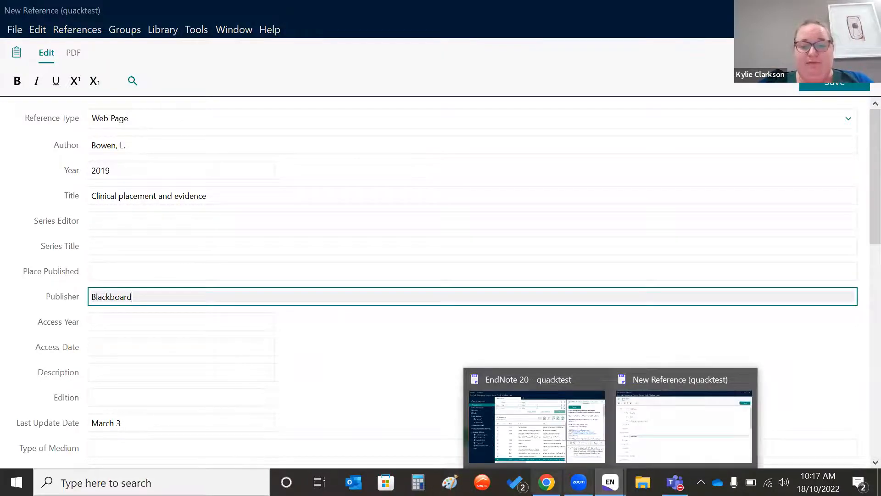
pyautogui.click(546, 483)
pyautogui.scroll(-3, 611, 318)
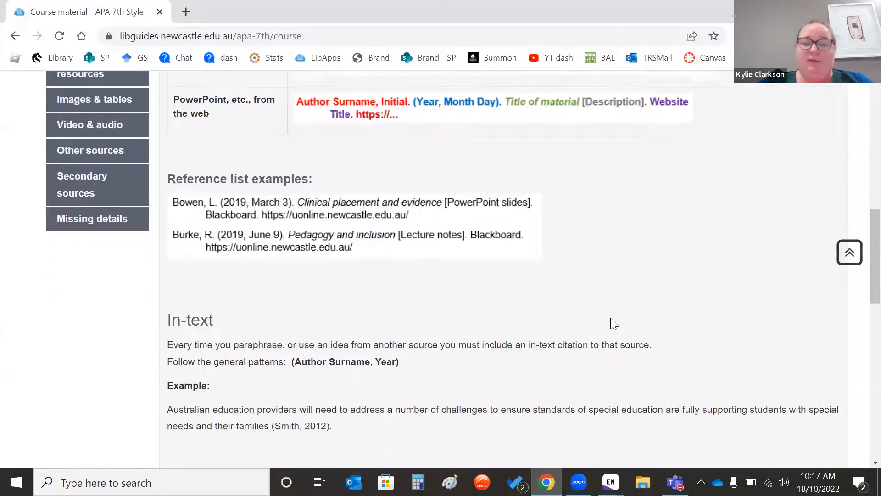
pyautogui.scroll(1, 610, 318)
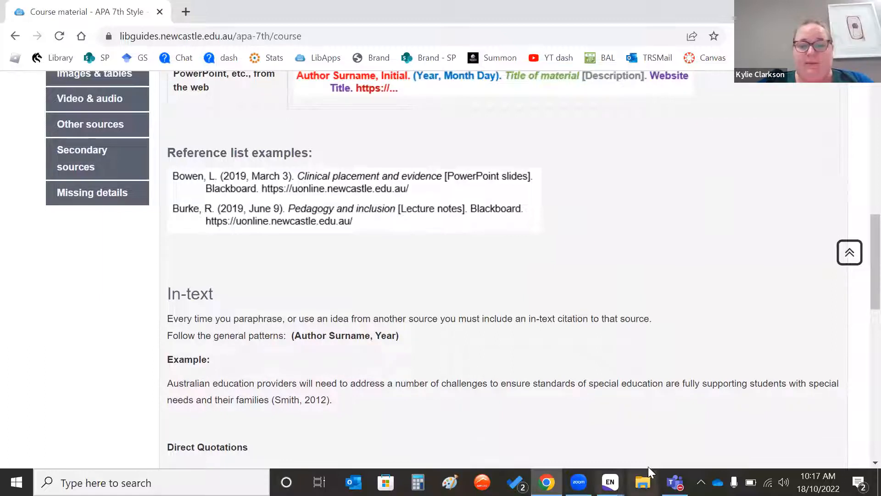
pyautogui.moveTo(610, 482)
pyautogui.click(664, 424)
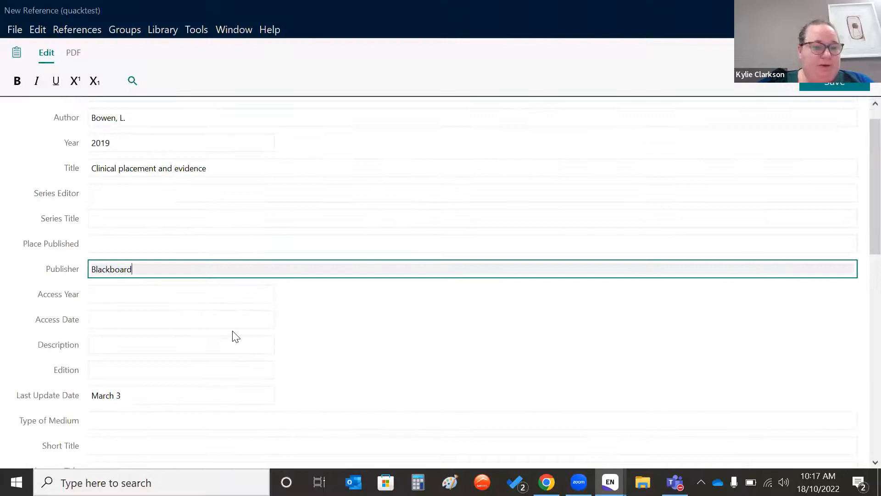
pyautogui.scroll(-5, 234, 336)
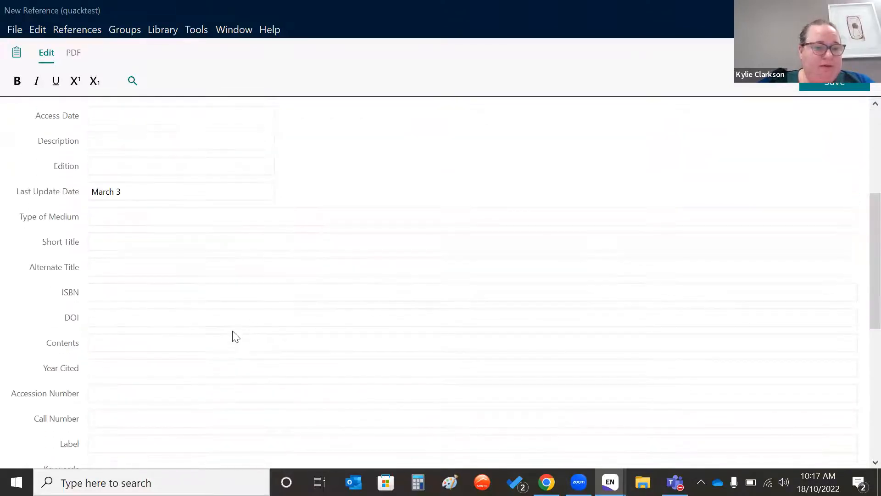
pyautogui.scroll(-5, 234, 336)
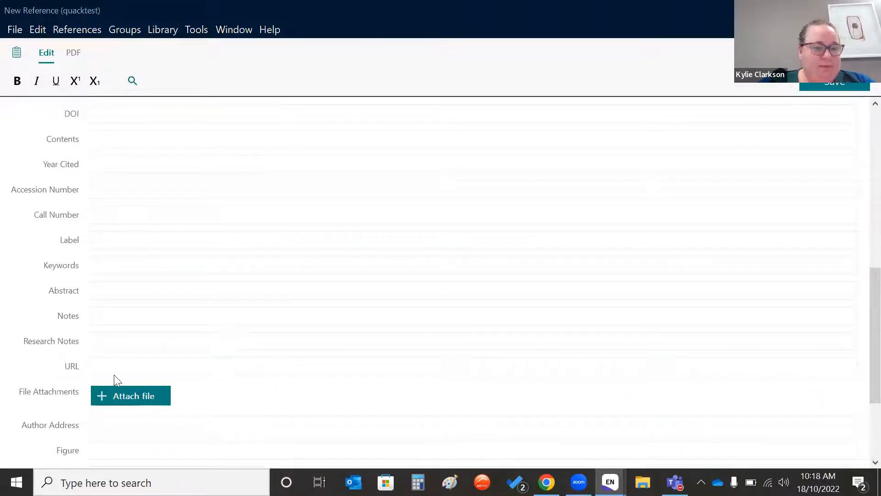
pyautogui.click(114, 366)
pyautogui.write('htt')
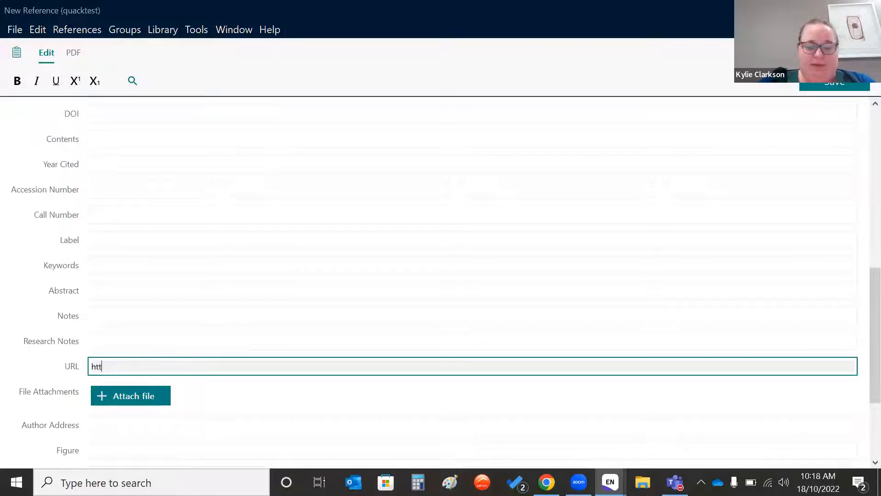
pyautogui.write('ps://uonline.')
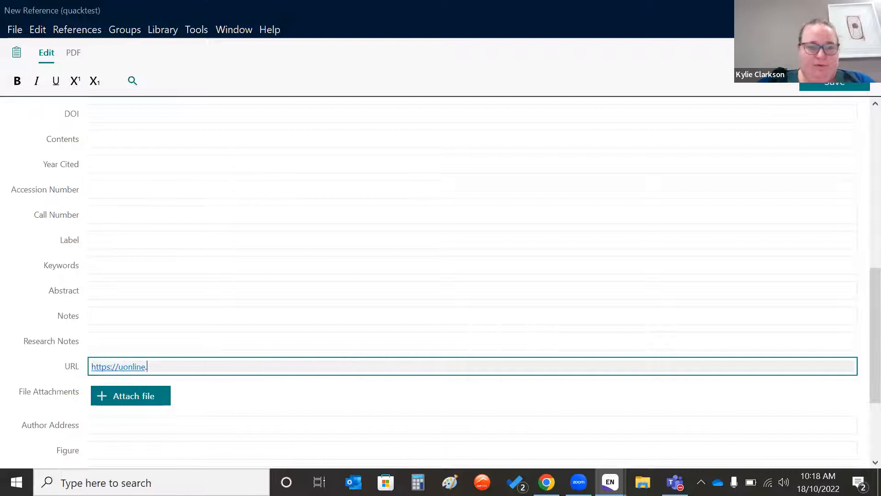
pyautogui.write('newcastl')
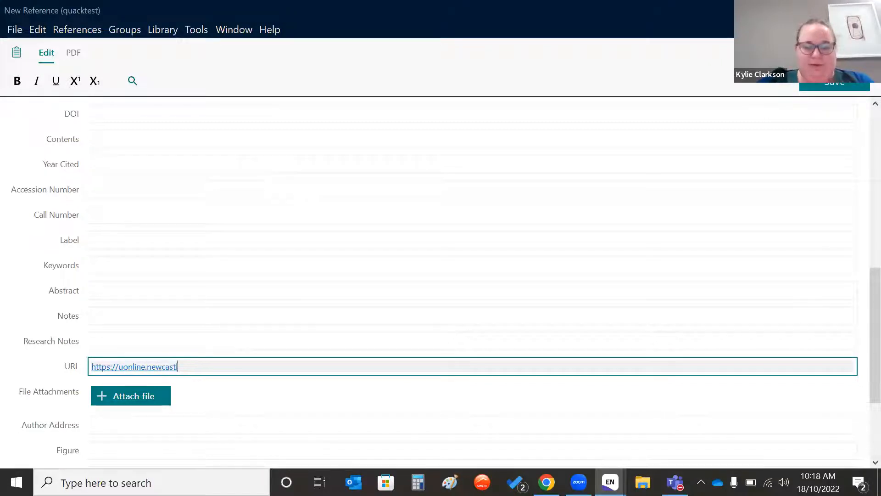
pyautogui.press('BackSpace')
pyautogui.press('BackSpace')
pyautogui.press('BackSpace')
pyautogui.press('BackSpace')
pyautogui.press('BackSpace')
pyautogui.press('BackSpace')
pyautogui.press('BackSpace')
pyautogui.press('BackSpace')
pyautogui.write('edu.au')
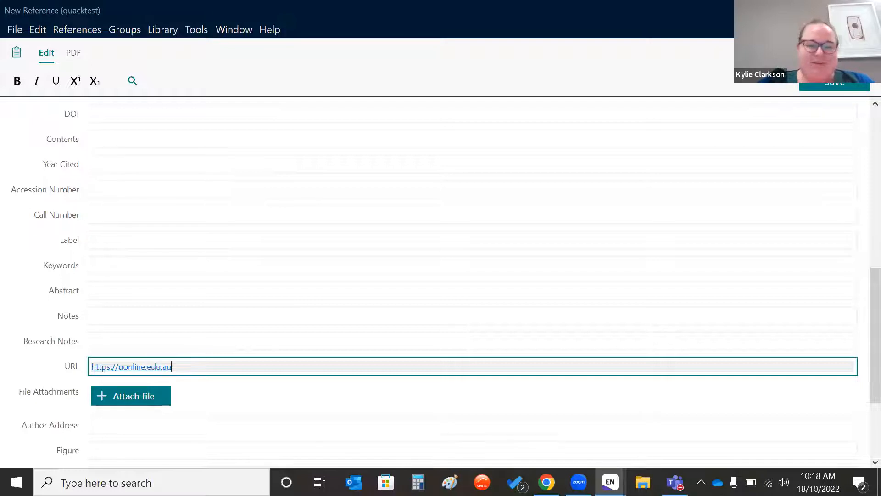
# - Save the new web page reference and switch to the main EndNote library window
pyautogui.scroll(1, 303, 189)
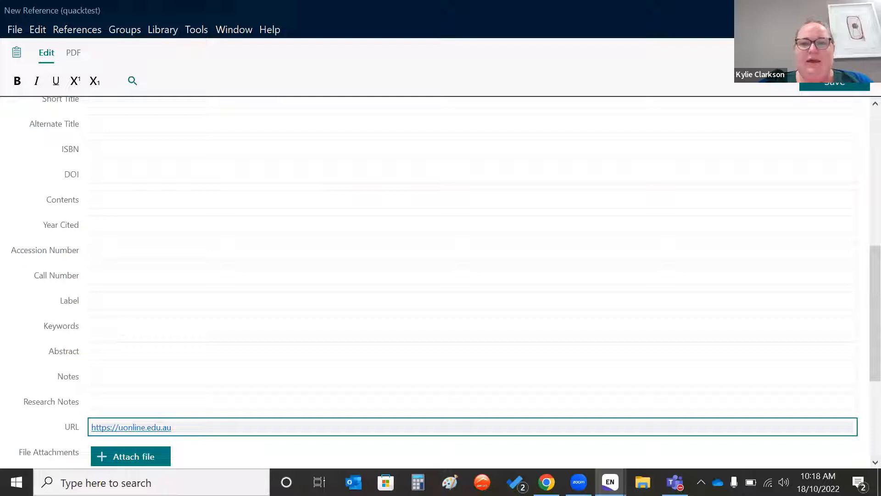
pyautogui.click(844, 87)
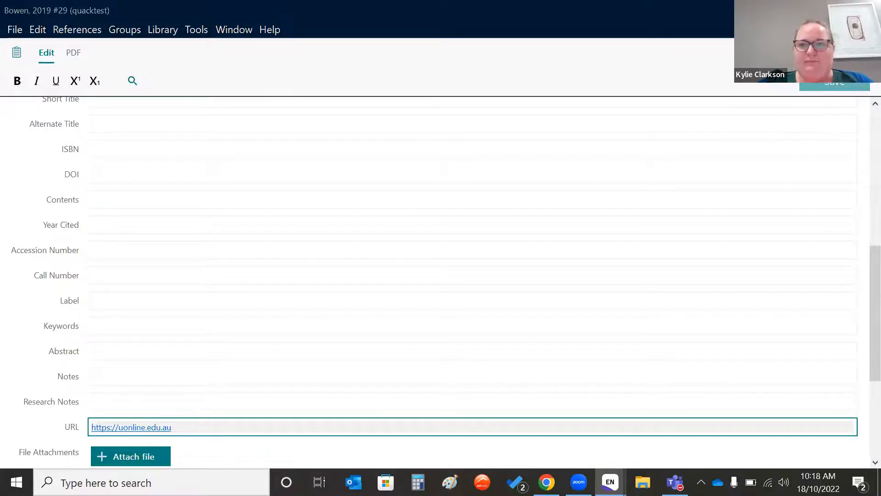
pyautogui.hotkey('alt', 'Tab')
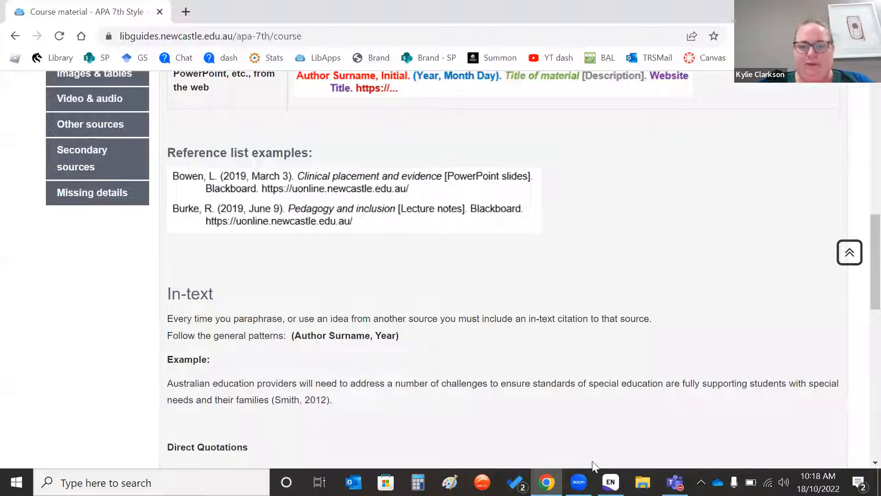
pyautogui.hotkey('alt', 'Tab')
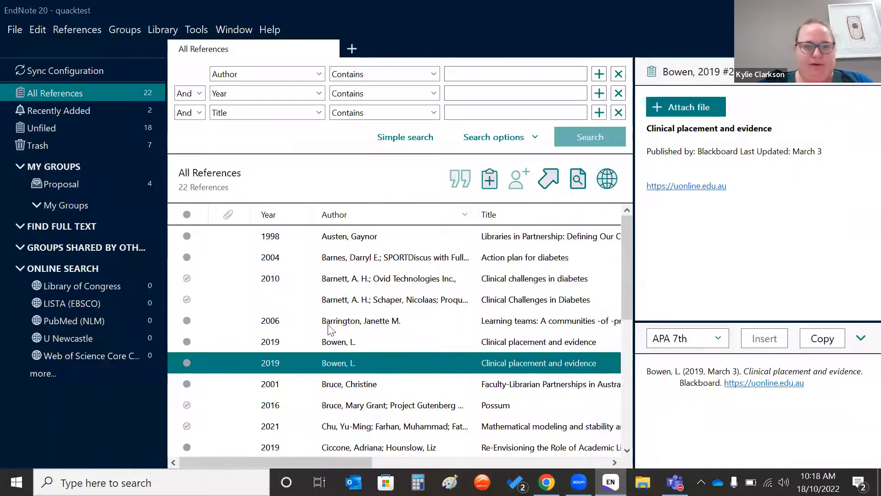
# - Compare the APA 7th previews of the two "Clinical placement and evidence" references with the guide's PowerPoint slides example in Chrome
pyautogui.click(343, 347)
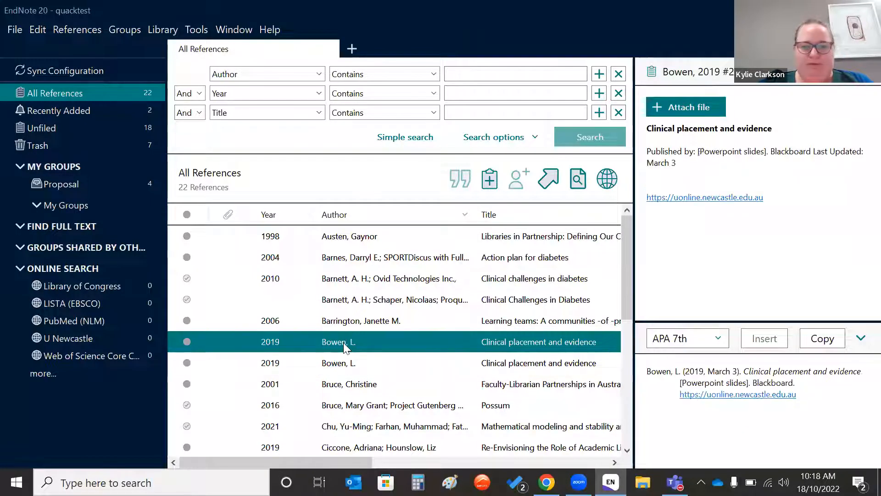
pyautogui.click(347, 367)
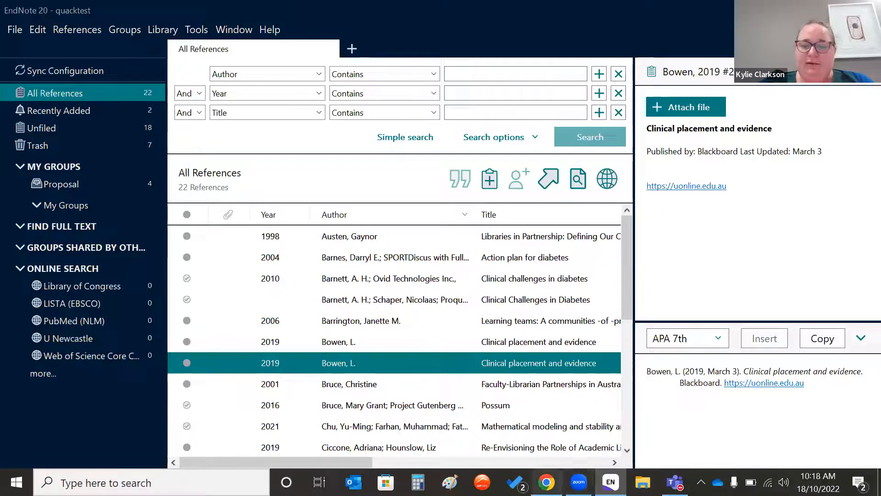
pyautogui.click(546, 482)
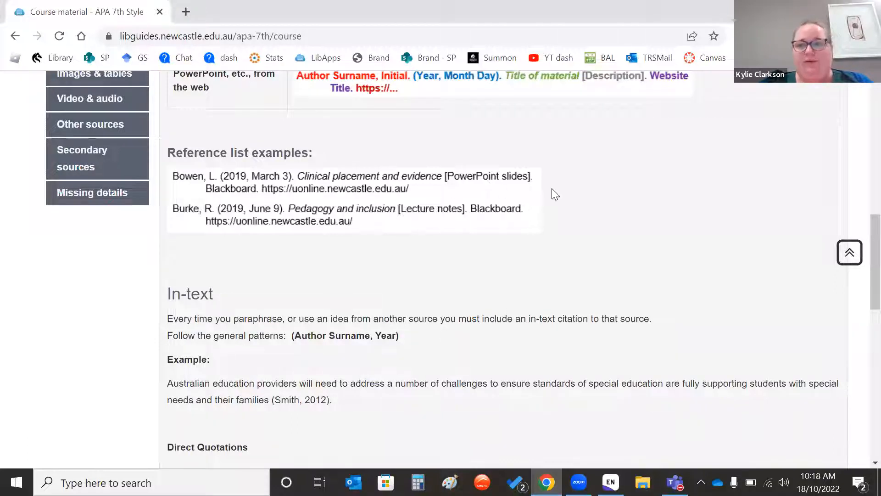
pyautogui.moveTo(546, 482)
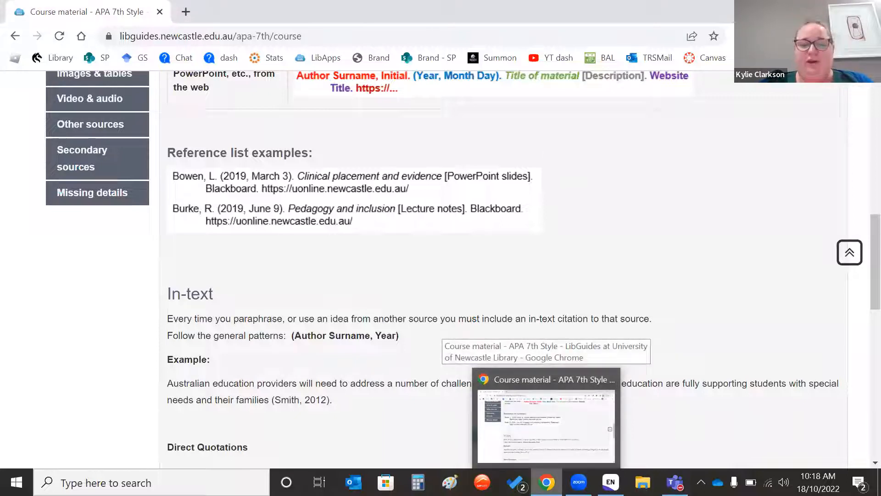
pyautogui.click(610, 482)
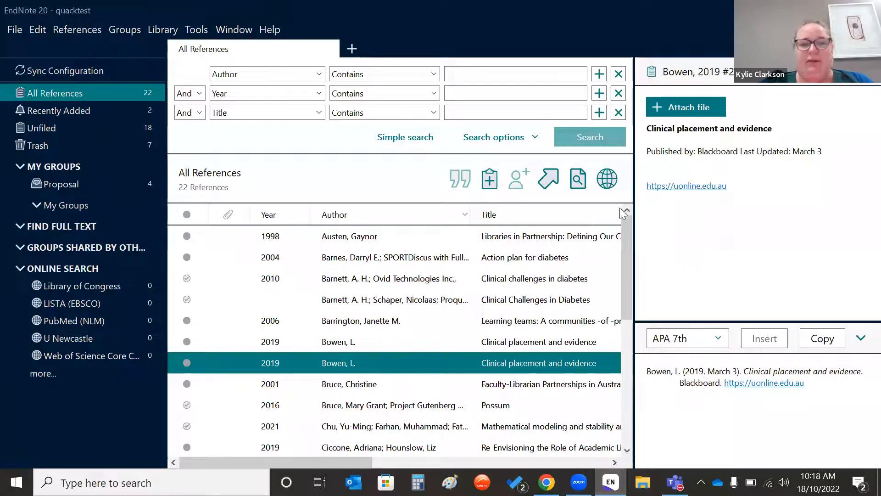
# - Open the new "Clinical placement and evidence" reference for editing and add a full stop at the end of its title
pyautogui.click(804, 72)
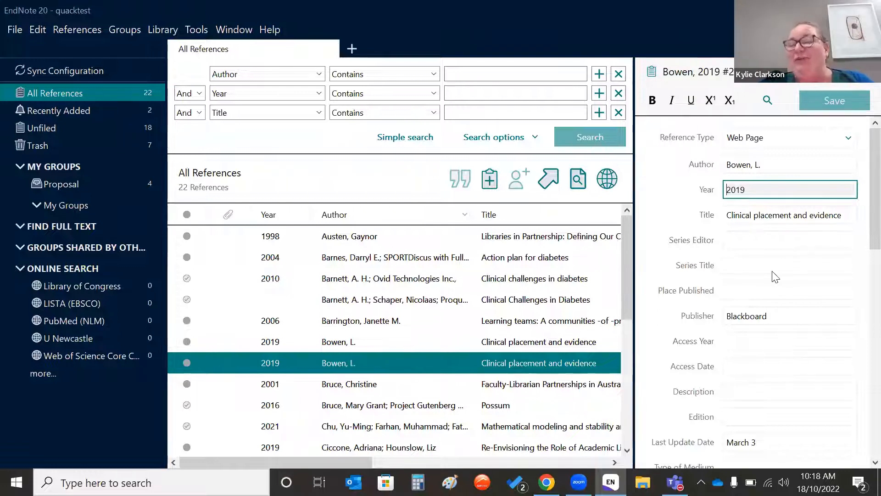
pyautogui.scroll(-1, 776, 277)
pyautogui.scroll(-1, 776, 277)
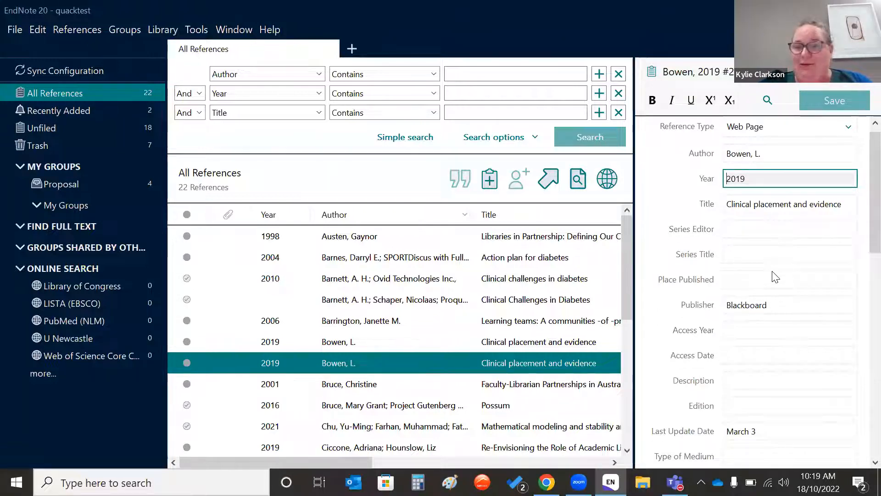
pyautogui.click(851, 207)
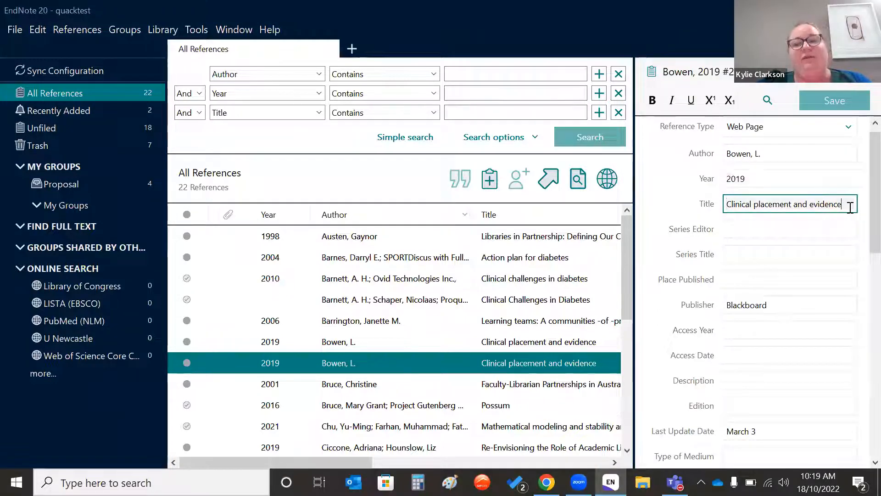
pyautogui.write('.')
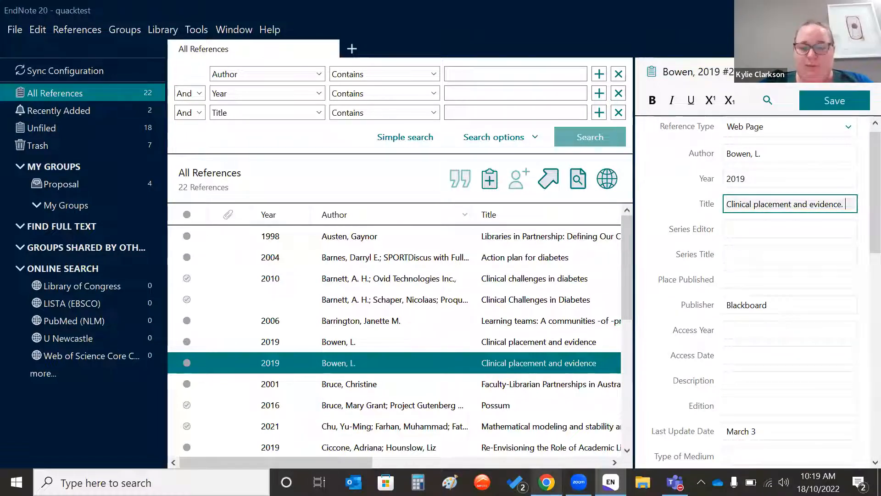
# - Check the bracketed description in the guide's example in Chrome, then append "[Powerpoint Slides]" to the EndNote reference's title and save it
pyautogui.moveTo(547, 482)
pyautogui.click(530, 413)
pyautogui.moveTo(446, 178); pyautogui.dragTo(525, 181)
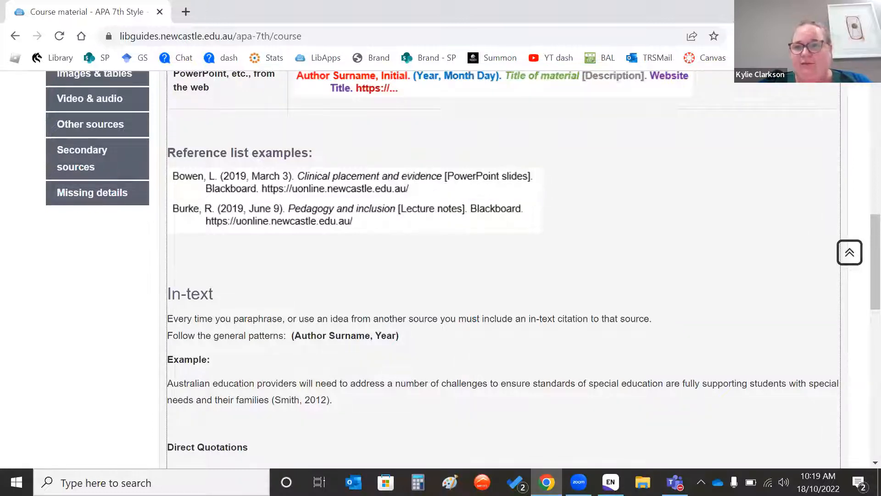
pyautogui.hotkey('alt', 'Tab')
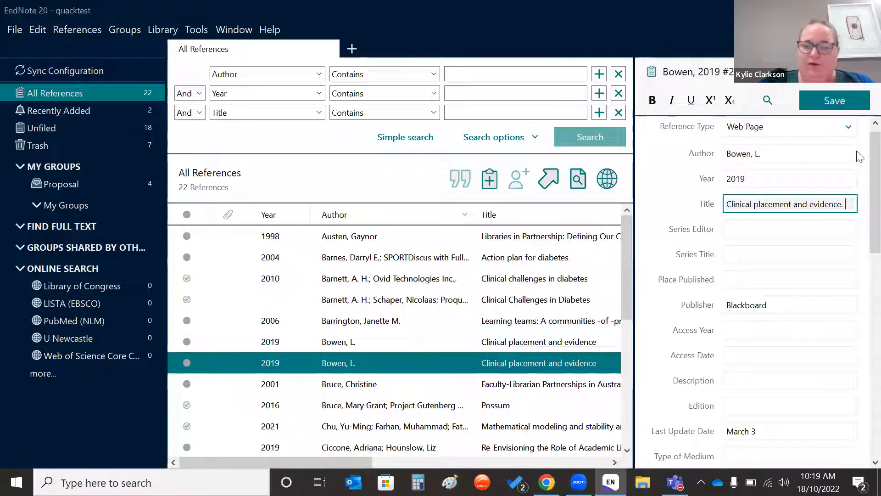
pyautogui.write('[Powerpoint ')
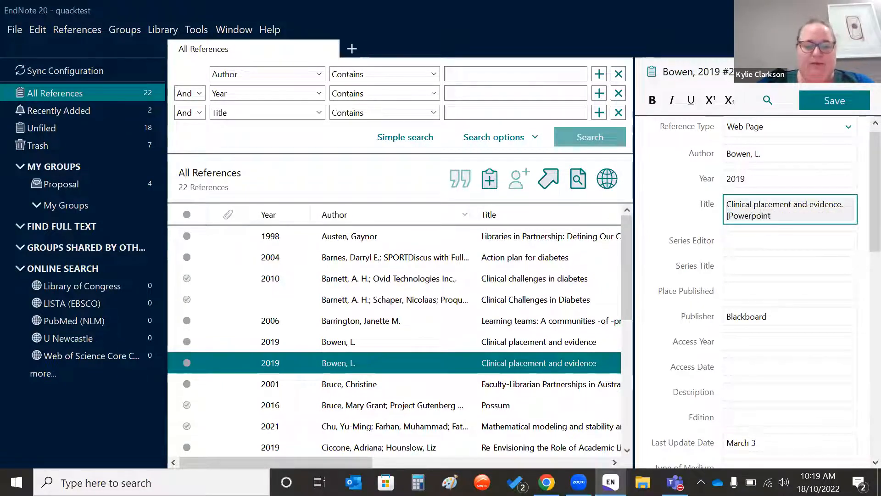
pyautogui.write('Slides]')
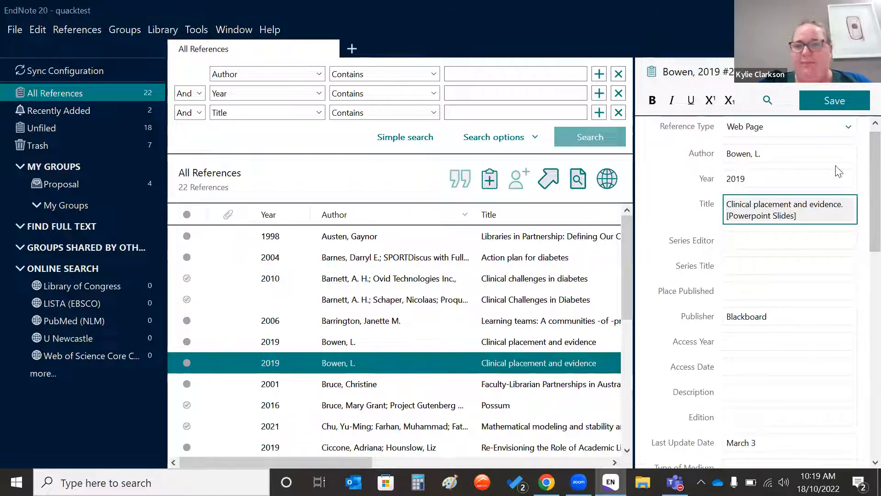
pyautogui.click(846, 99)
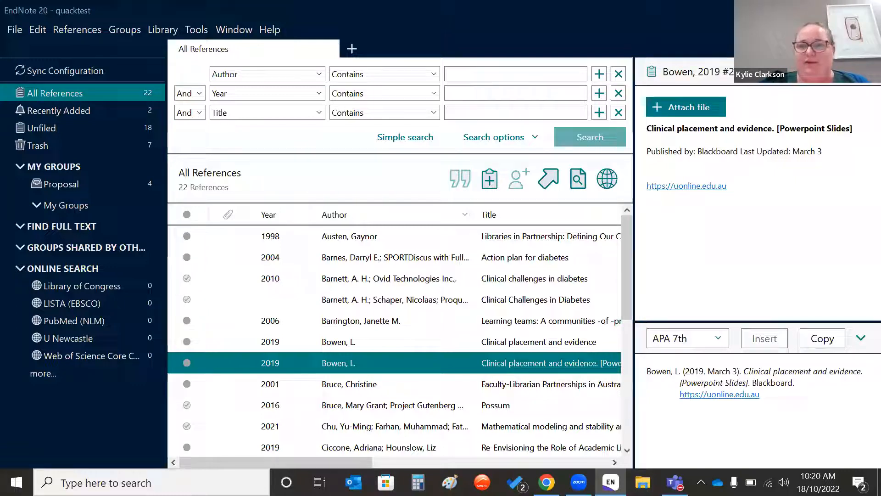
# - Move "[Powerpoint Slides]" from the reference's title to the start of its publisher, follow it with a full stop, and save the reference
pyautogui.click(800, 128)
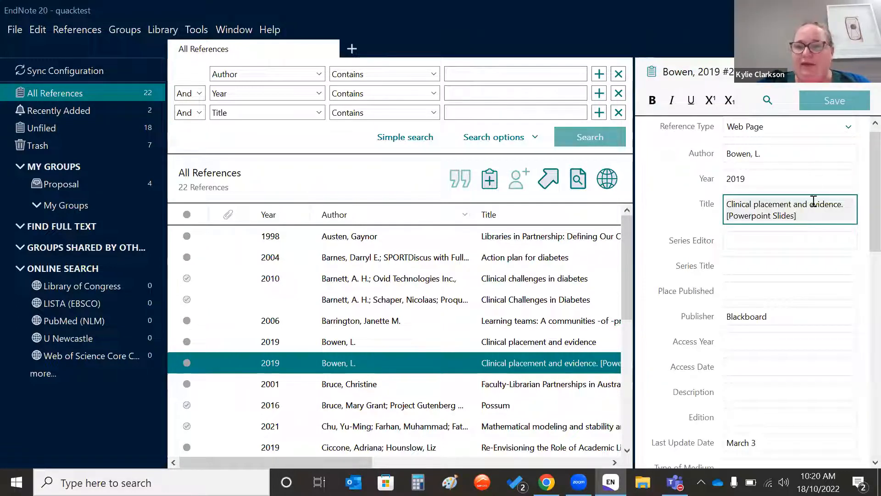
pyautogui.moveTo(807, 216); pyautogui.dragTo(727, 217)
pyautogui.hotkey('ctrl', 'c')
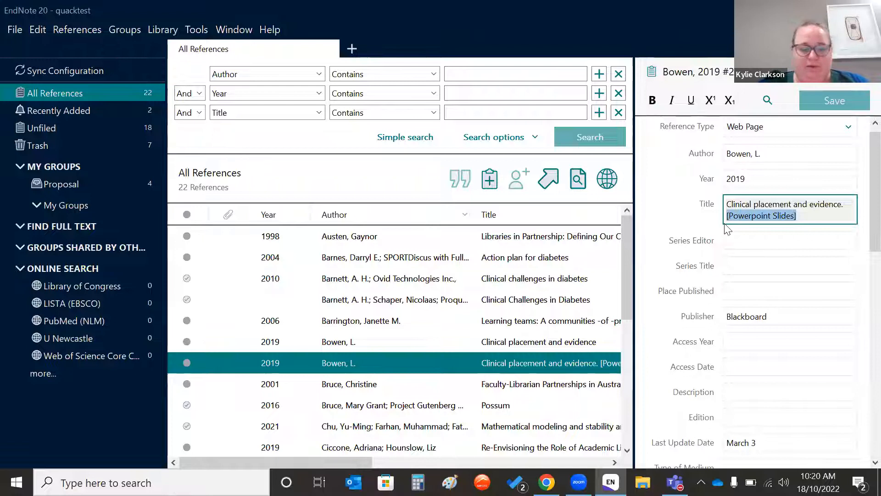
pyautogui.press('BackSpace')
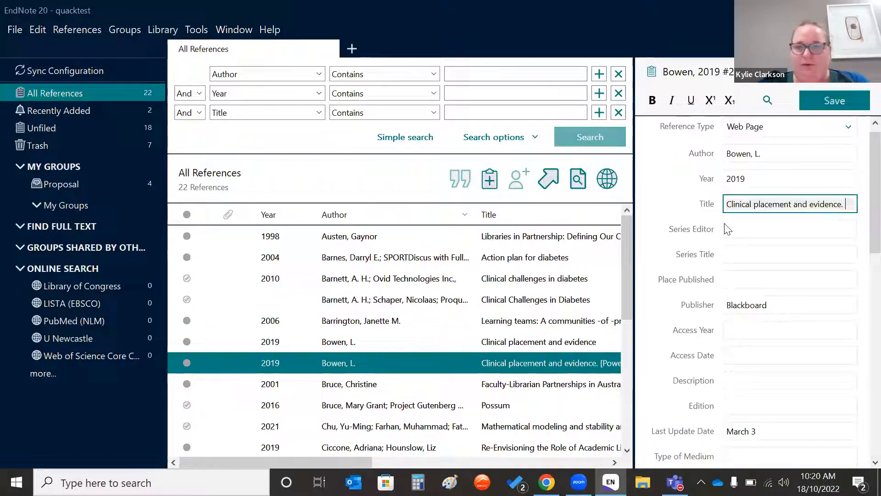
pyautogui.click(728, 306)
pyautogui.hotkey('ctrl', 'v')
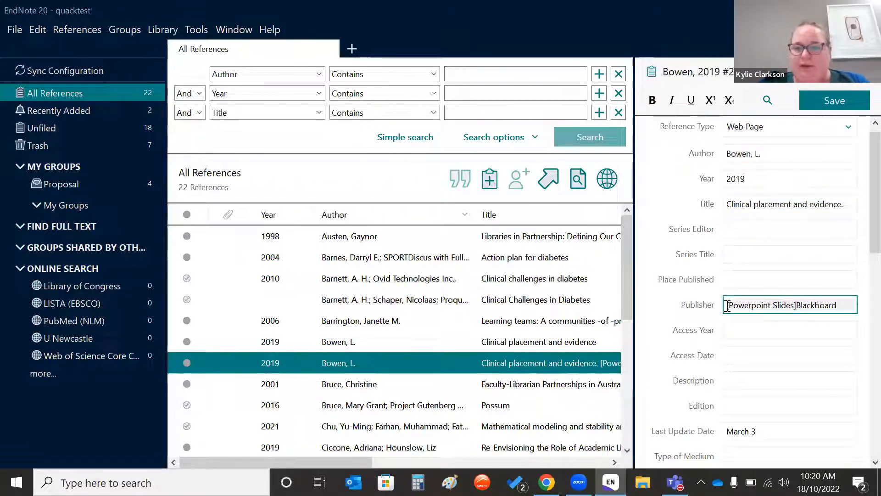
pyautogui.write('.')
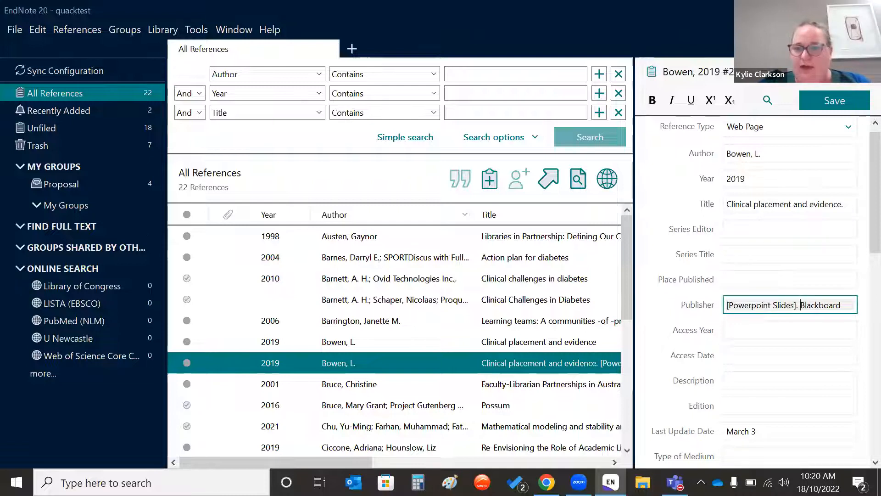
pyautogui.click(841, 101)
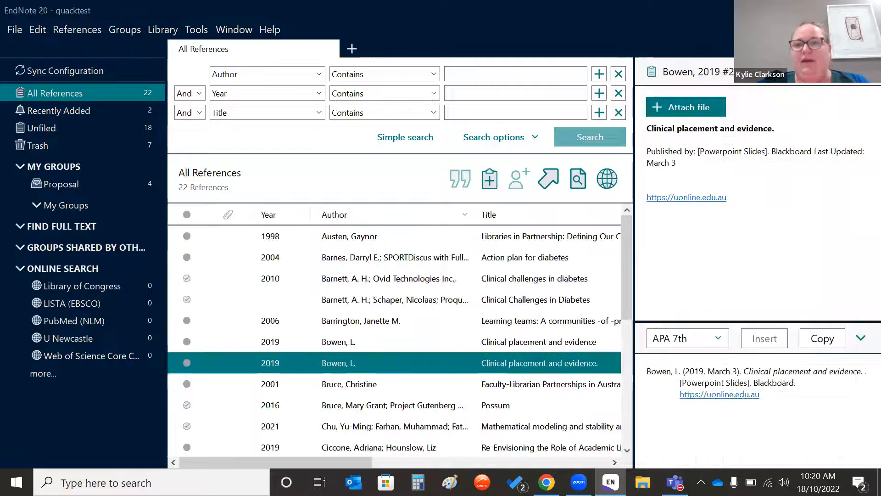
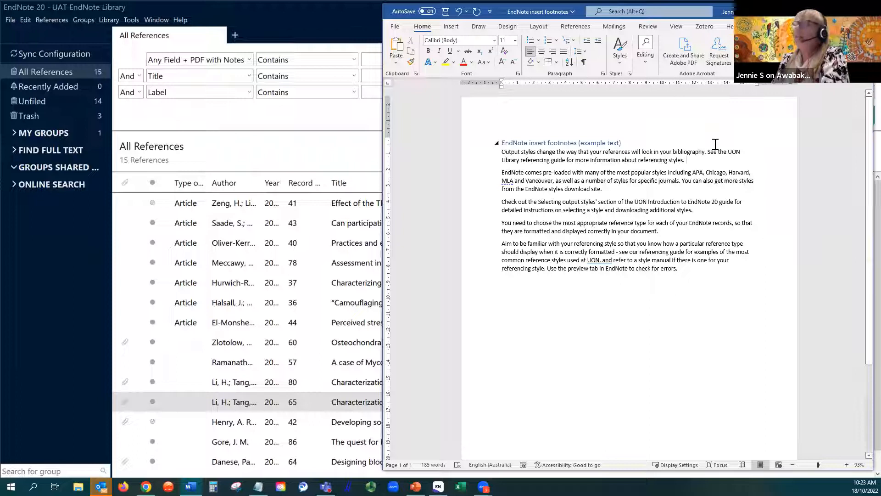
# - Insert a footnote at the end of the first paragraph in the Word document and check its mark and note area
pyautogui.click(575, 27)
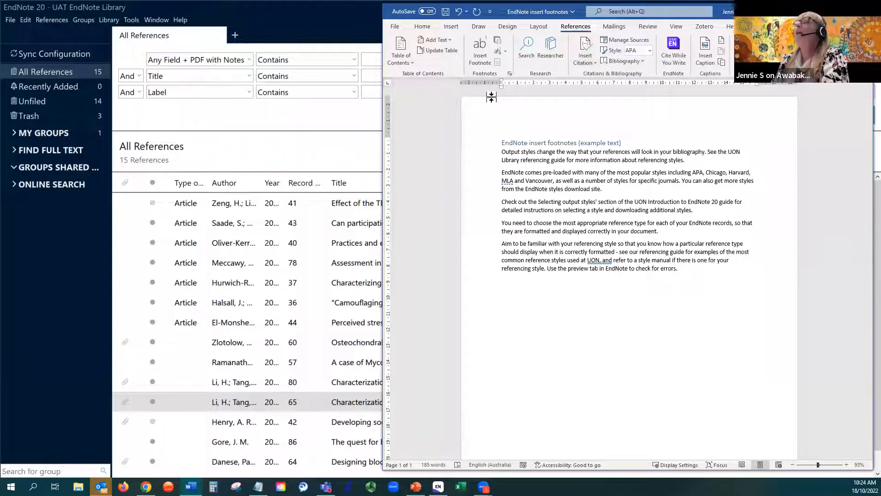
pyautogui.click(482, 52)
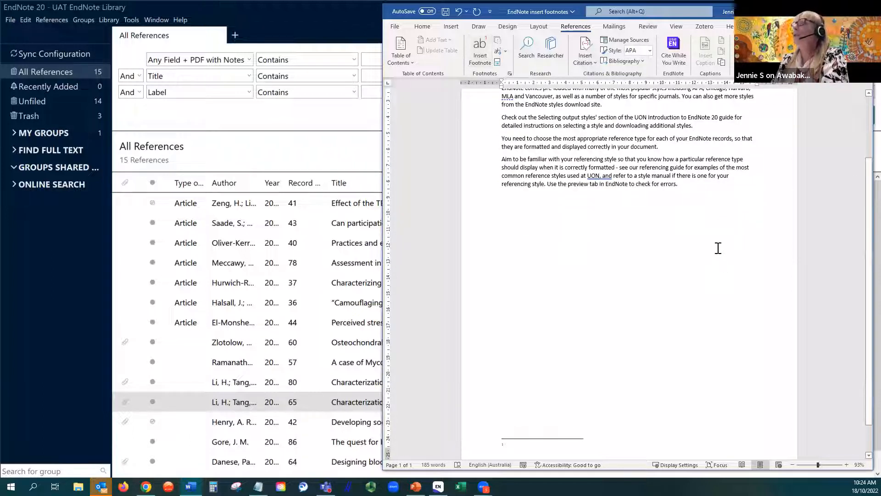
pyautogui.scroll(3, 718, 257)
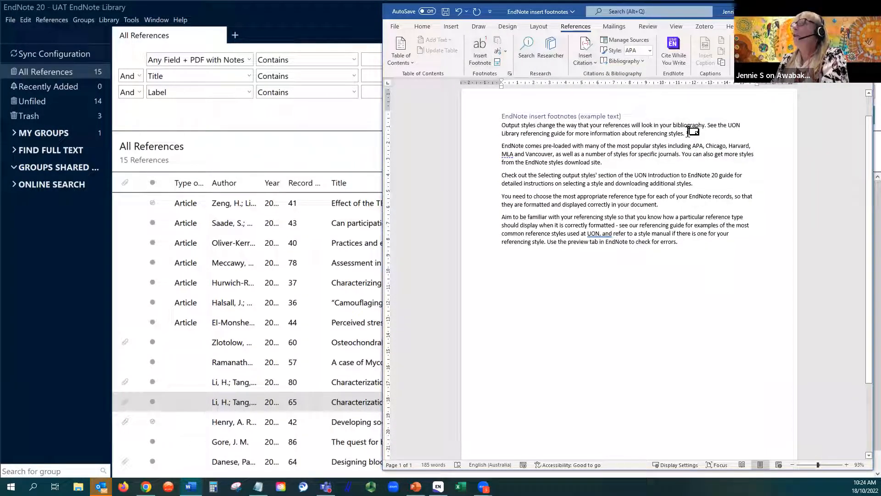
pyautogui.scroll(-2, 639, 251)
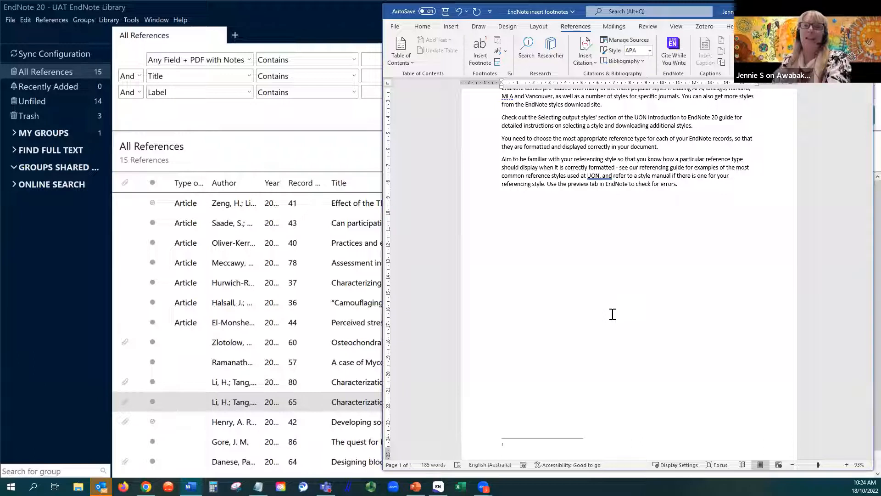
pyautogui.scroll(2, 610, 301)
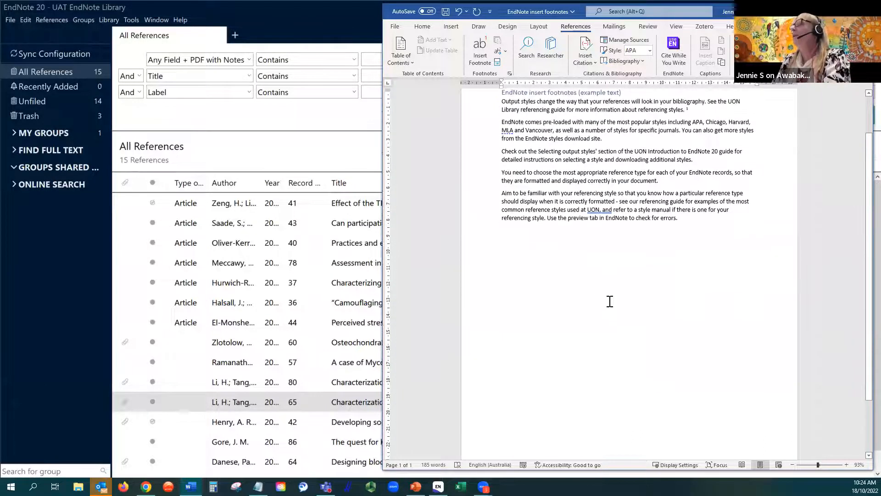
pyautogui.scroll(1, 611, 301)
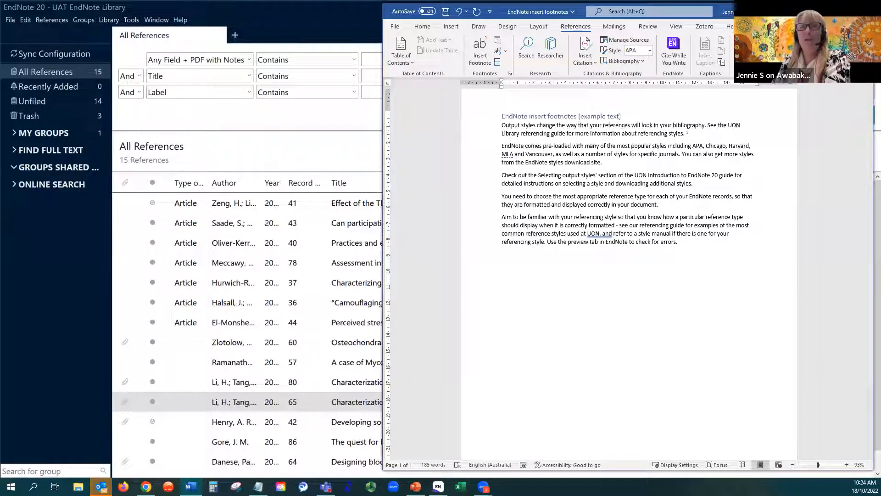
# - Search EndNote by author surname and insert the 2021 article "Can participation in an online ASD training..." as the first footnote's citation
pyautogui.click(767, 26)
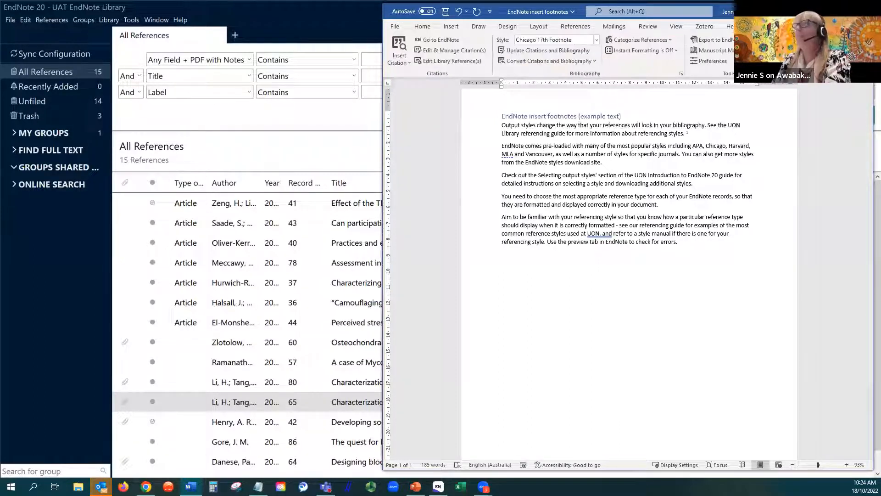
pyautogui.click(402, 56)
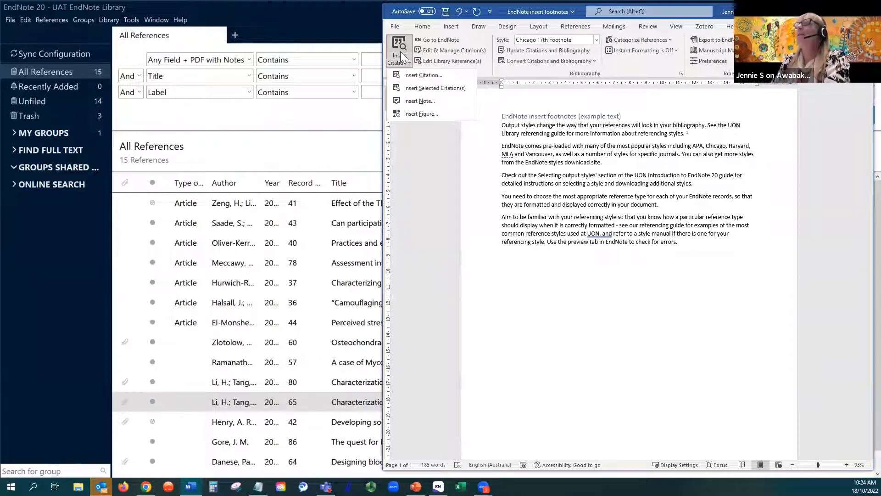
pyautogui.click(418, 75)
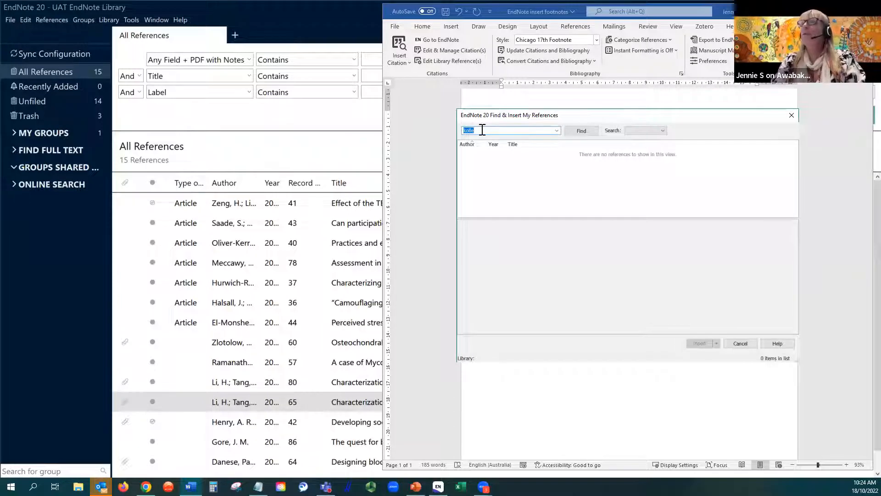
pyautogui.write('saade')
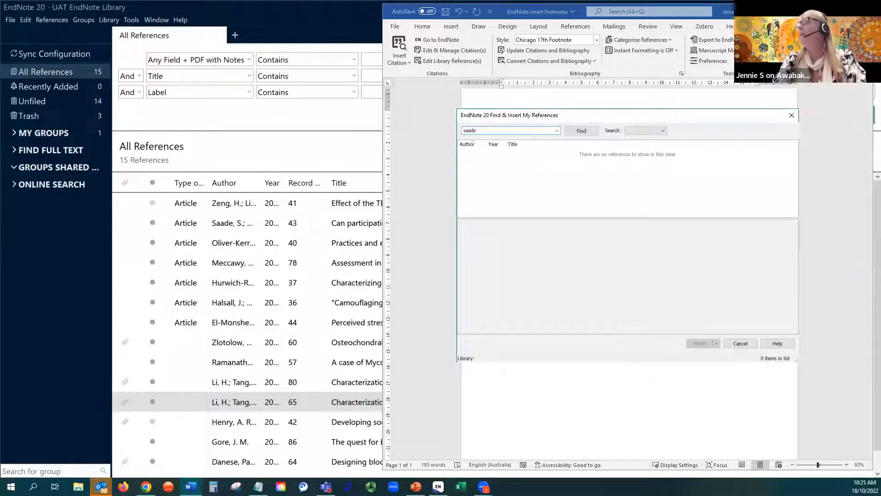
pyautogui.press('Return')
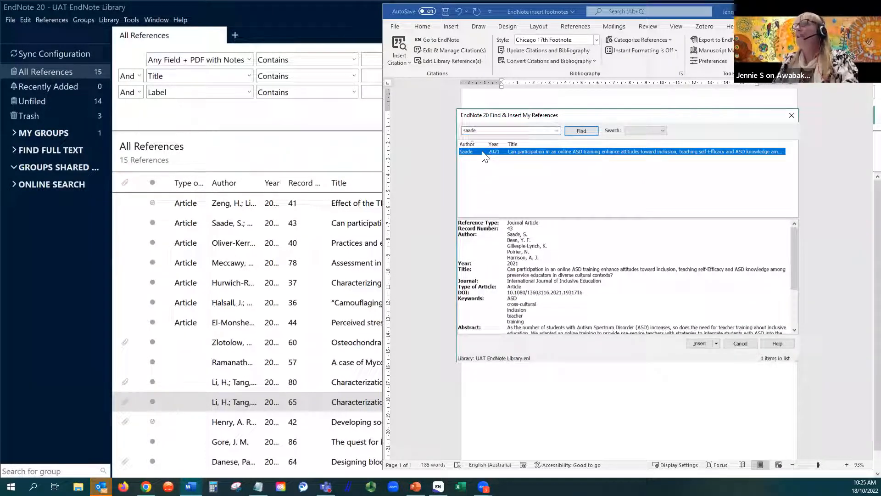
pyautogui.click(700, 344)
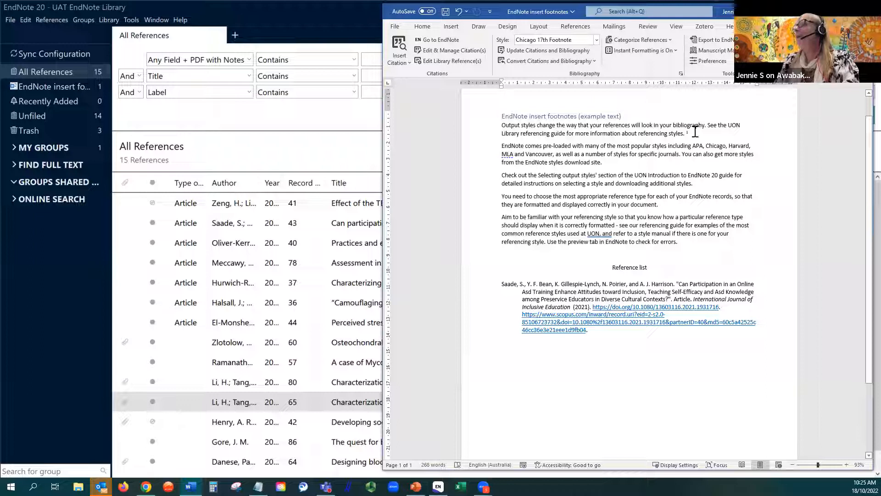
pyautogui.scroll(-4, 631, 322)
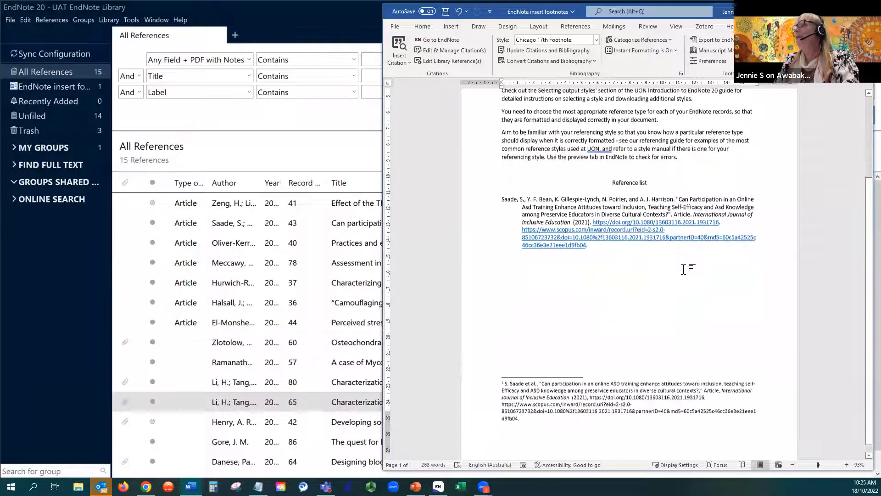
# - Add blank lines below the last body paragraph to push the reference list onto the second page
pyautogui.click(641, 307)
pyautogui.scroll(3, 640, 306)
pyautogui.click(613, 249)
pyautogui.press('Return')
pyautogui.press('Return')
pyautogui.press('Return')
pyautogui.press('Return')
pyautogui.press('Return')
pyautogui.press('Return')
pyautogui.press('Return')
pyautogui.press('Return')
pyautogui.press('Return')
pyautogui.press('Return')
pyautogui.press('Return')
pyautogui.press('Return')
pyautogui.press('Return')
pyautogui.press('Return')
pyautogui.press('Return')
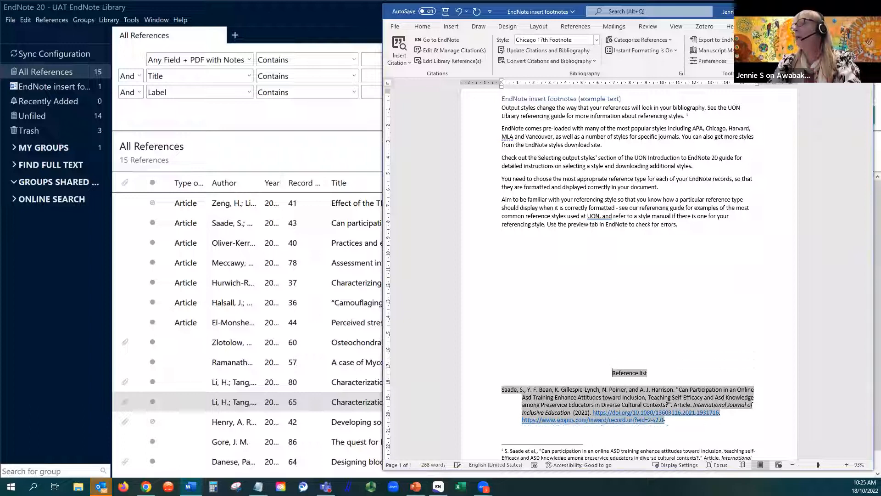
pyautogui.press('Return')
pyautogui.press('Return')
pyautogui.press('Return')
pyautogui.press('Return')
pyautogui.press('Return')
pyautogui.press('Return')
pyautogui.press('Return')
pyautogui.press('Return')
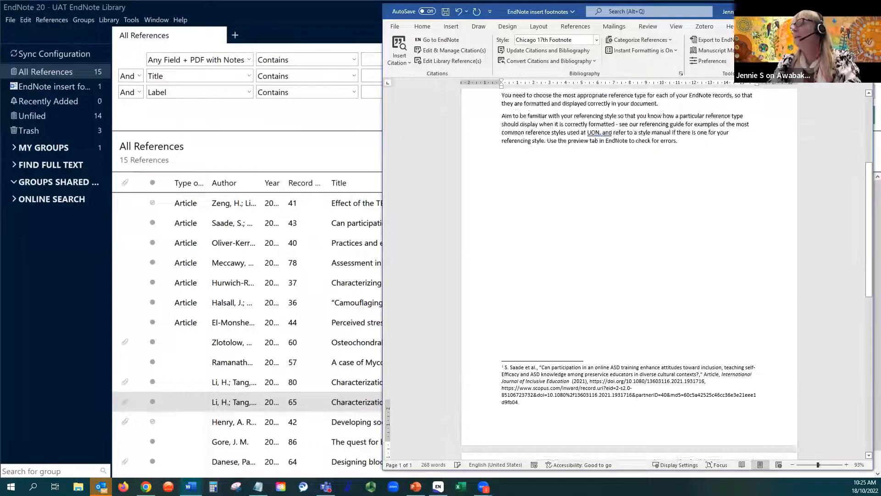
# - Insert a second footnote at the end of the second paragraph, after "EndNote styles download site."
pyautogui.scroll(3, 666, 252)
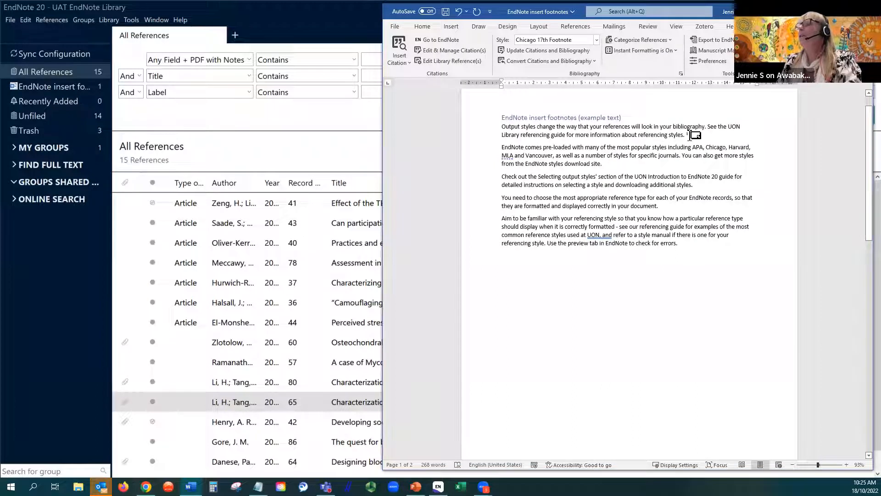
pyautogui.moveTo(689, 133)
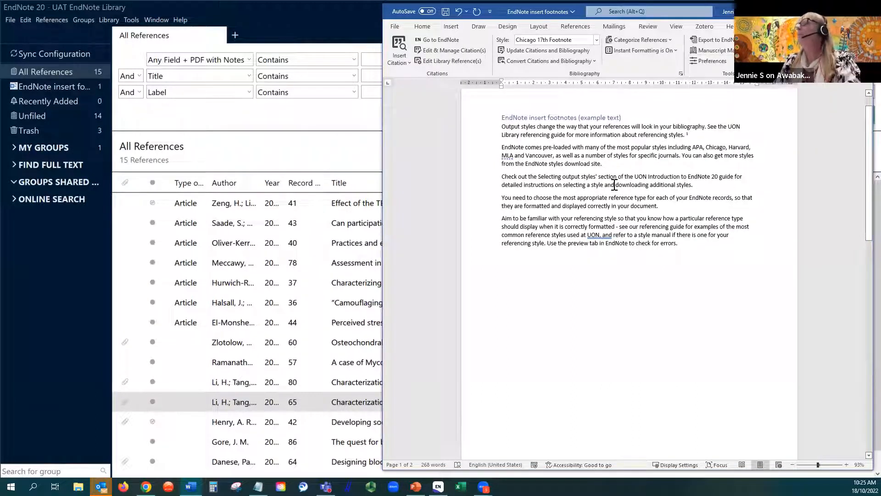
pyautogui.click(607, 163)
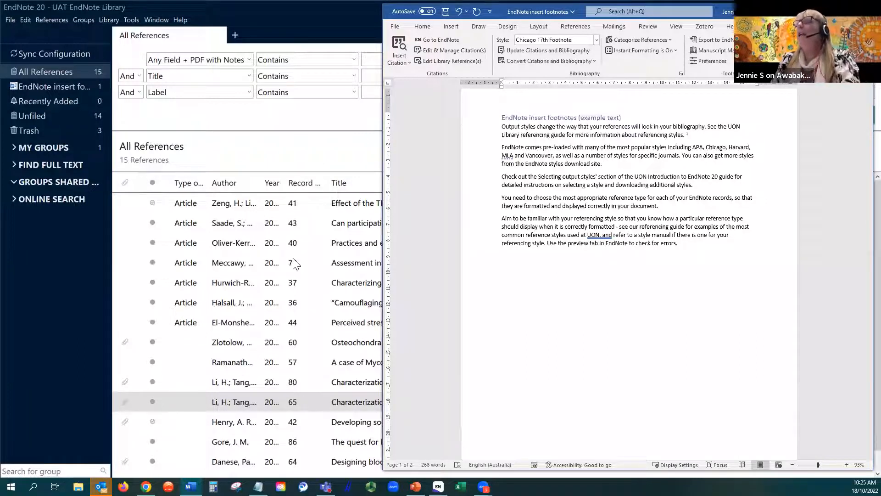
pyautogui.click(604, 163)
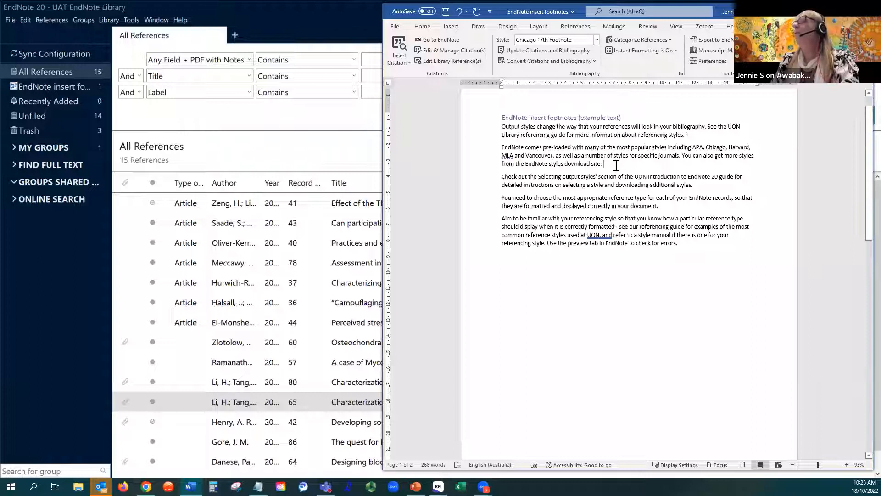
pyautogui.click(580, 29)
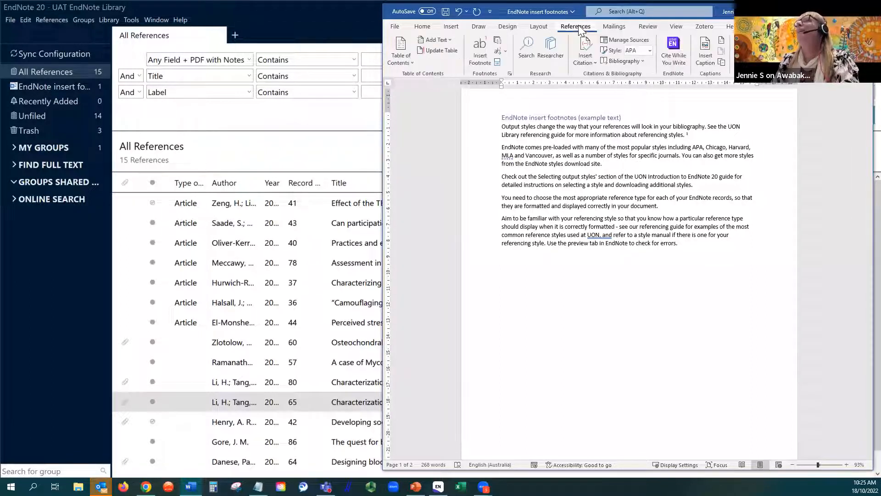
pyautogui.click(481, 51)
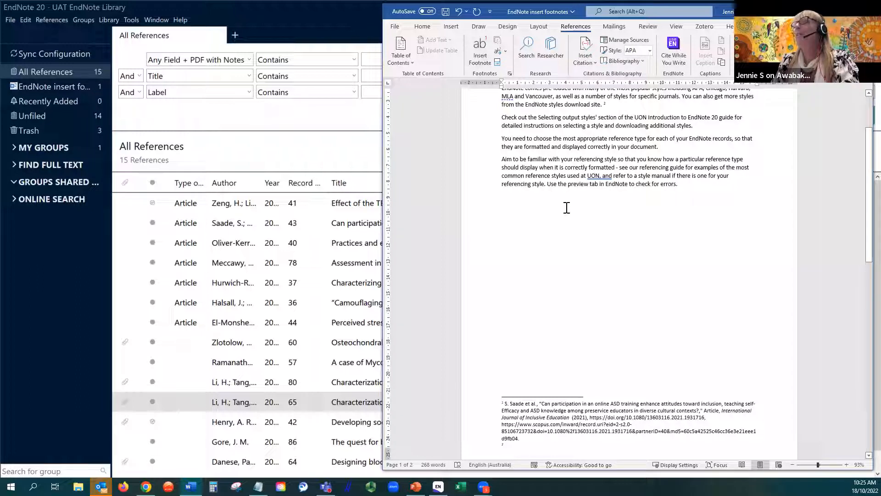
# - Select the articles with record numbers 43, 37 and 44 in EndNote and insert them together as the second footnote's citations in Word
pyautogui.click(307, 122)
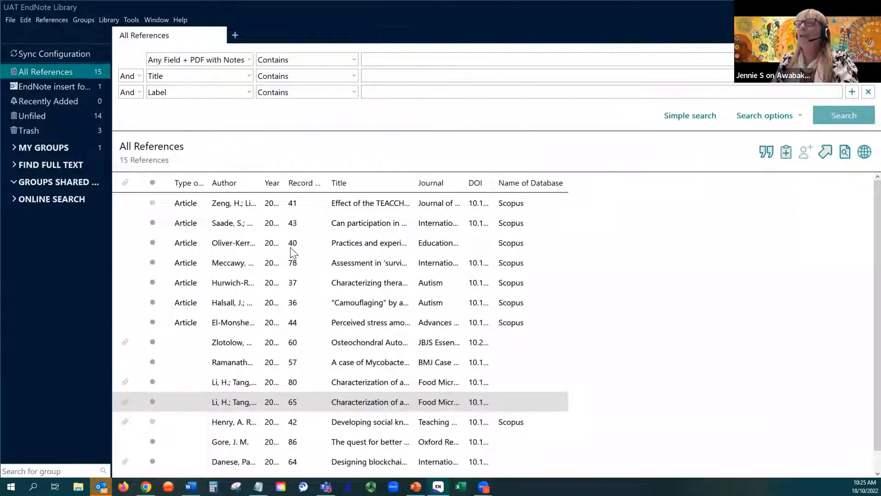
pyautogui.click(346, 226)
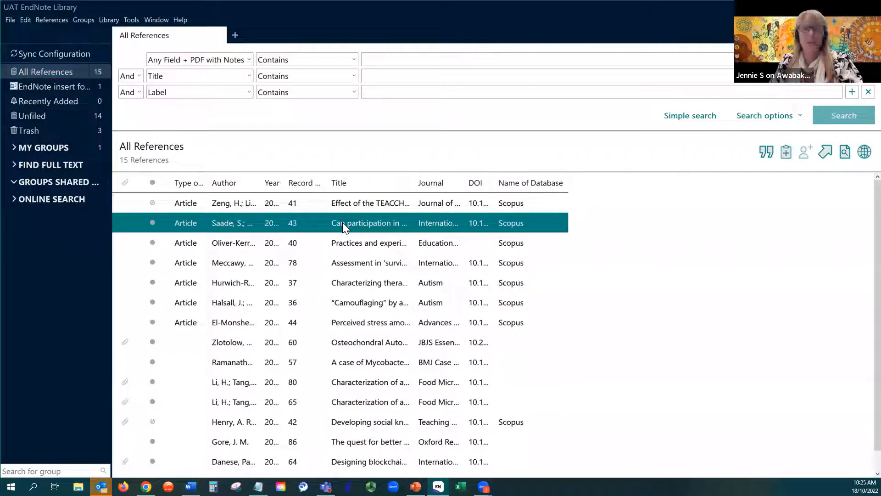
pyautogui.keyDown('ctrl'); pyautogui.click(351, 283); pyautogui.keyUp('ctrl')
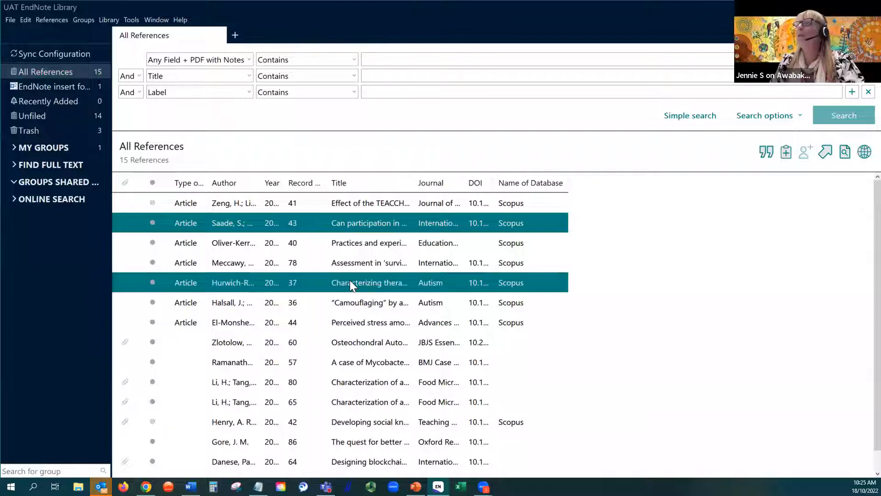
pyautogui.keyDown('ctrl'); pyautogui.click(336, 323); pyautogui.keyUp('ctrl')
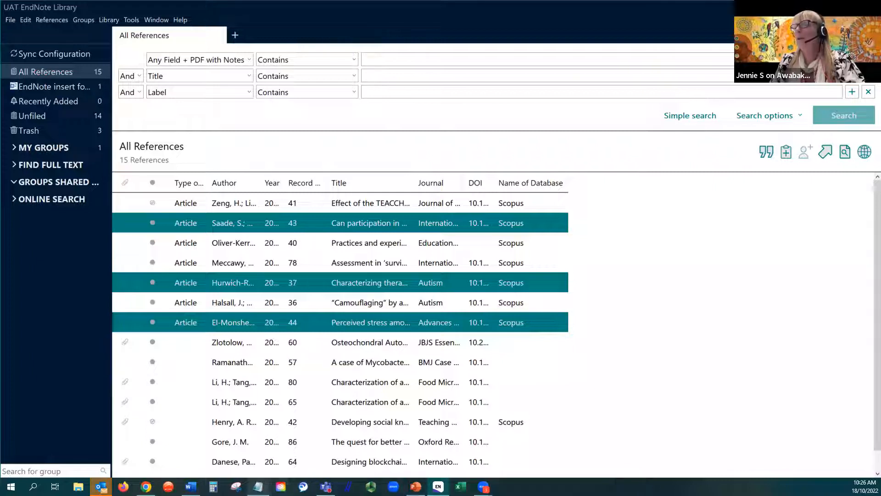
pyautogui.click(191, 487)
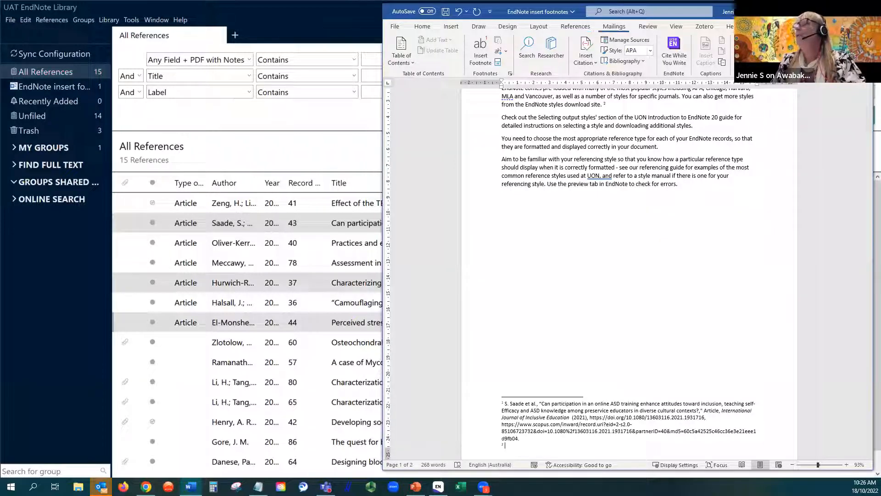
pyautogui.click(674, 46)
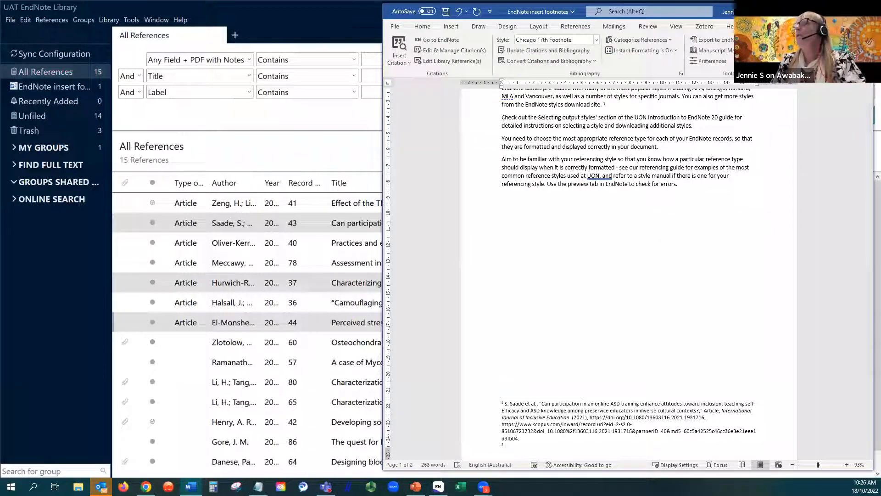
pyautogui.click(409, 62)
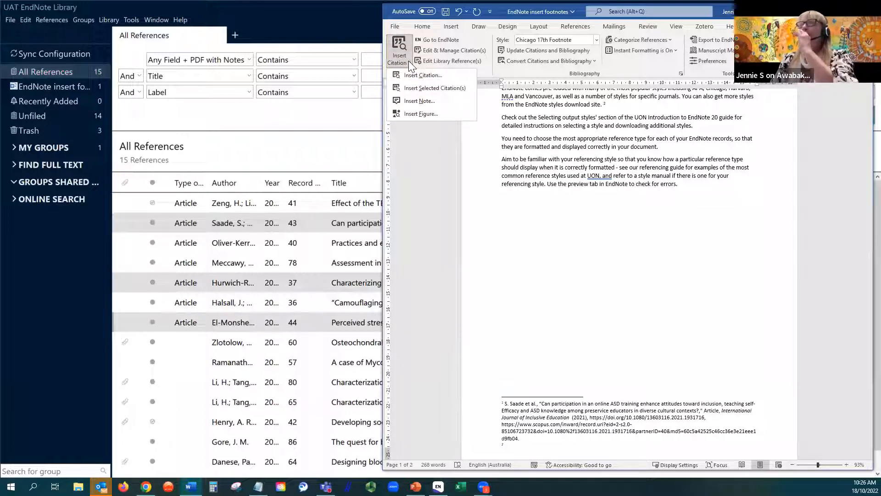
pyautogui.click(426, 89)
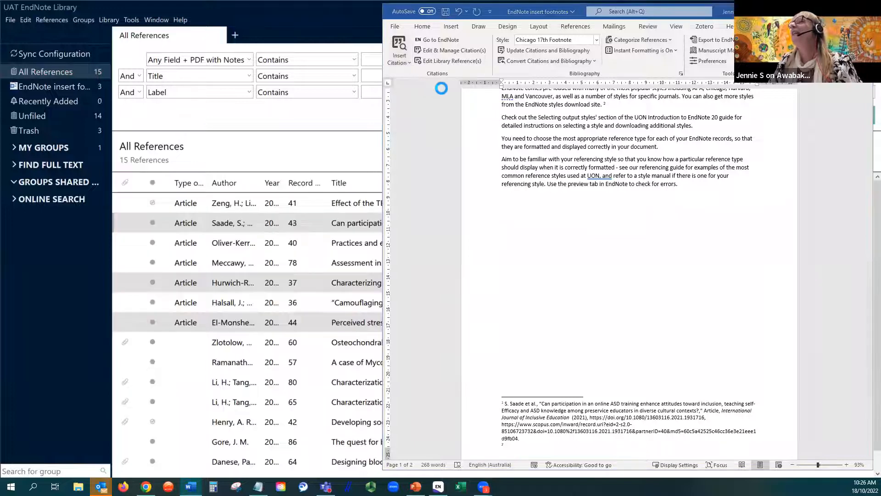
pyautogui.scroll(2, 579, 246)
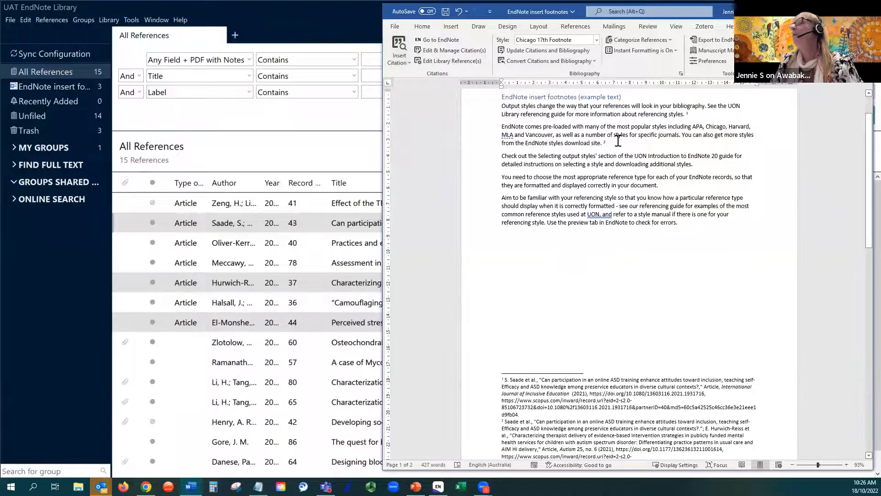
pyautogui.moveTo(611, 138)
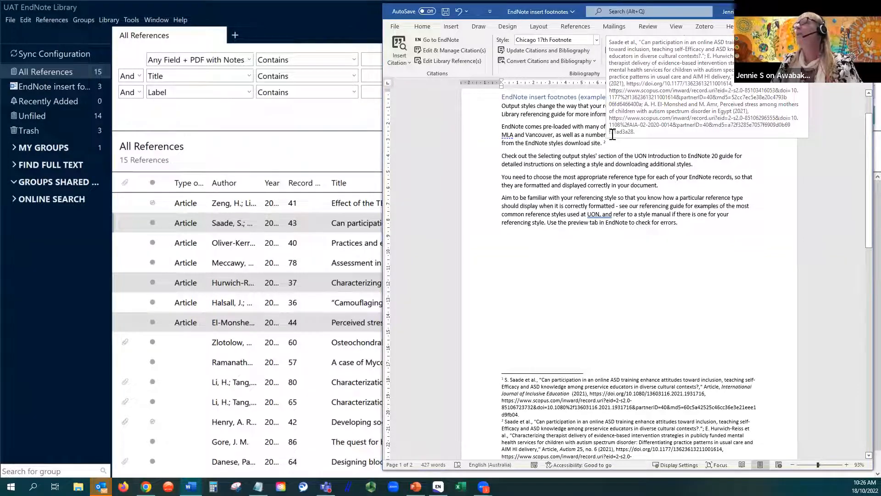
pyautogui.scroll(-5, 633, 267)
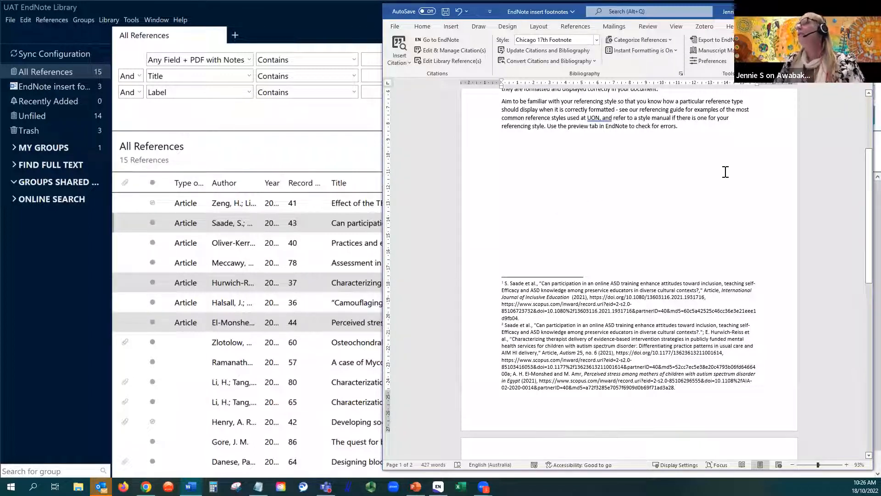
# - Insert a third footnote at the end of the fourth paragraph, after "displayed correctly in your document."
pyautogui.click(574, 27)
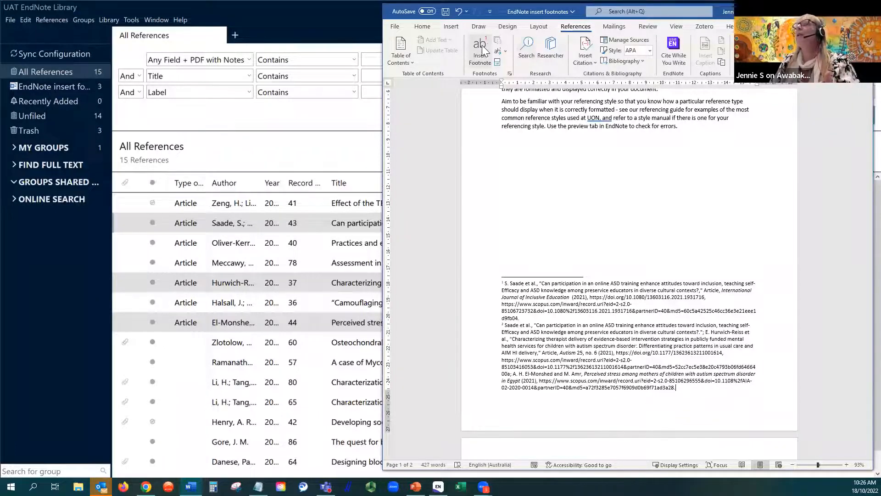
pyautogui.scroll(3, 700, 166)
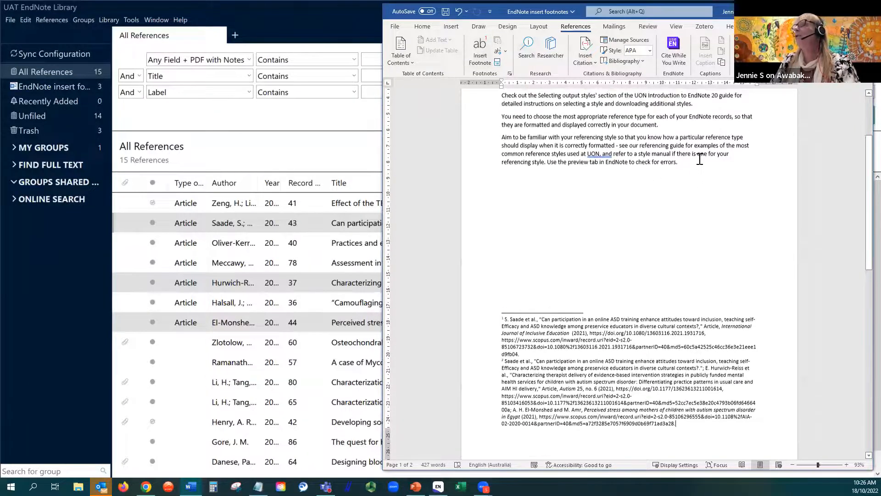
pyautogui.click(666, 147)
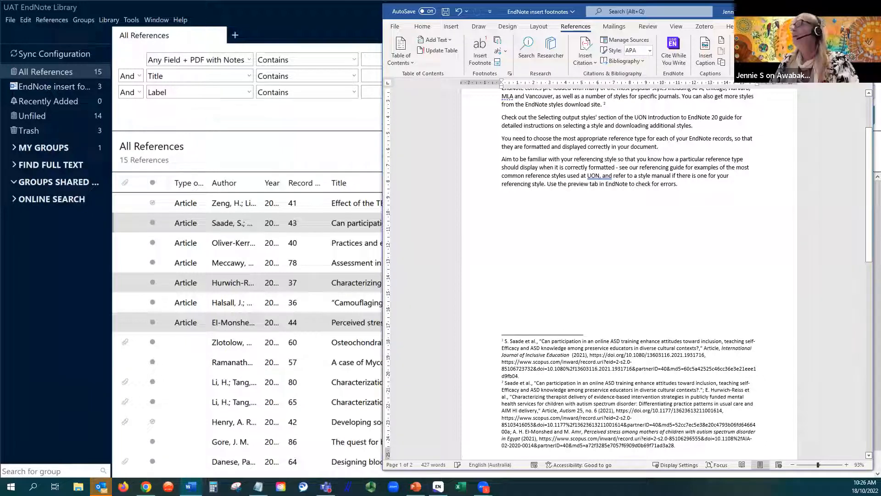
pyautogui.click(480, 50)
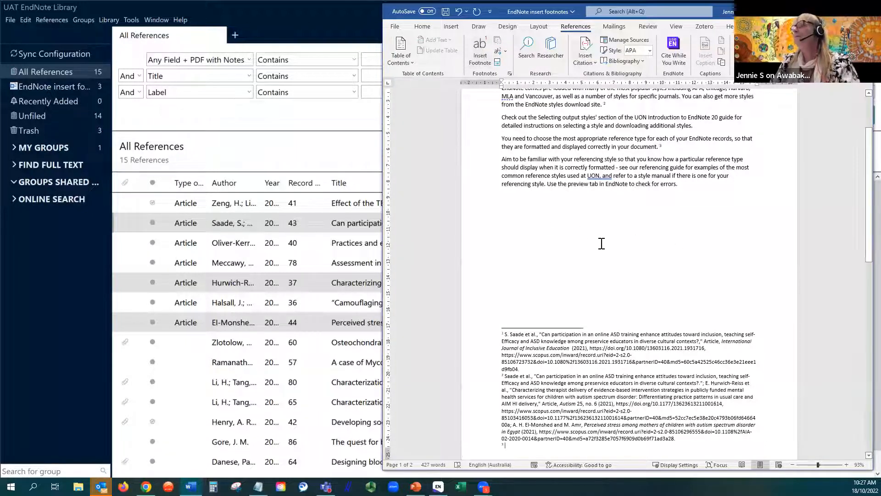
# - Insert EndNote record 65, "Characterization of antimicrobial-resistant Staphylococcus aureus...", as the third footnote's citation
pyautogui.click(314, 203)
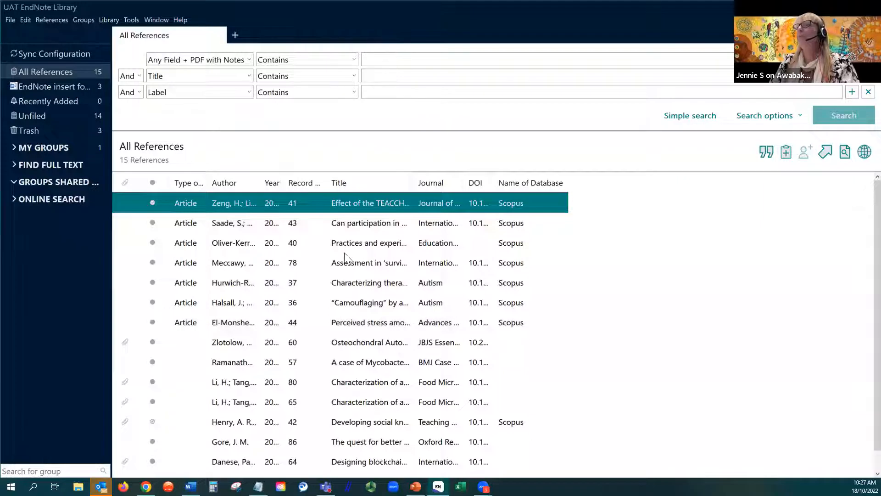
pyautogui.scroll(-1, 345, 261)
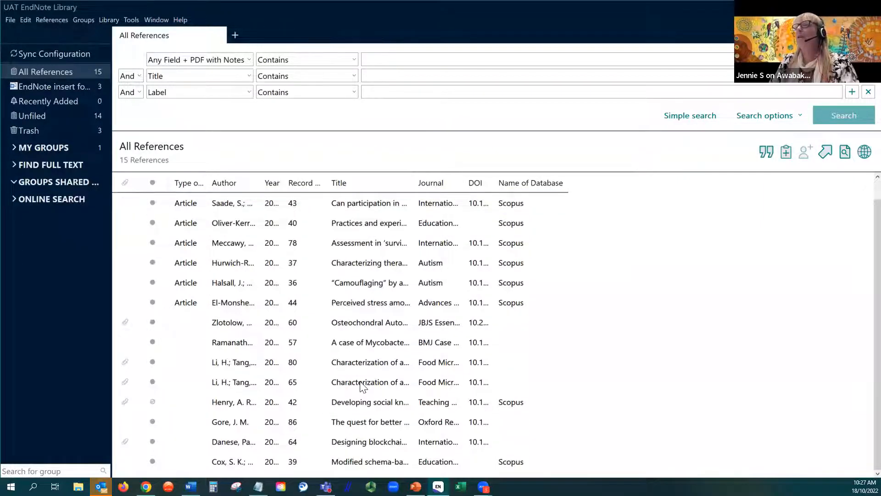
pyautogui.click(362, 385)
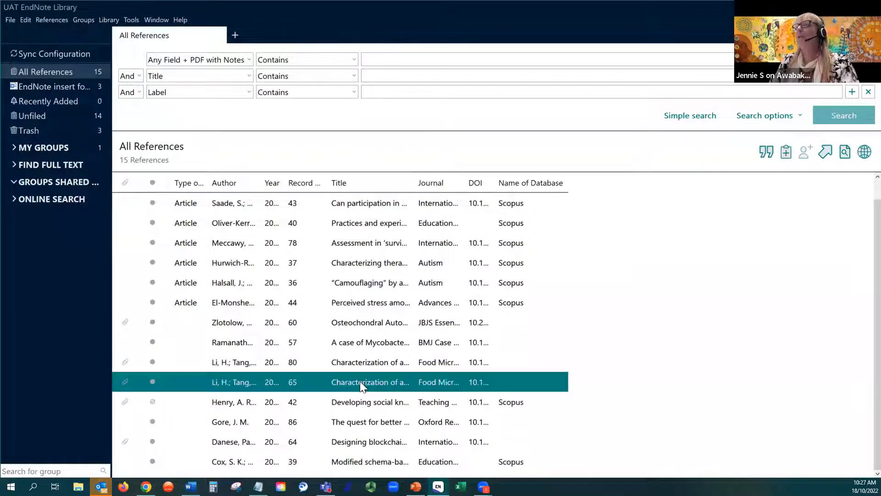
pyautogui.click(764, 150)
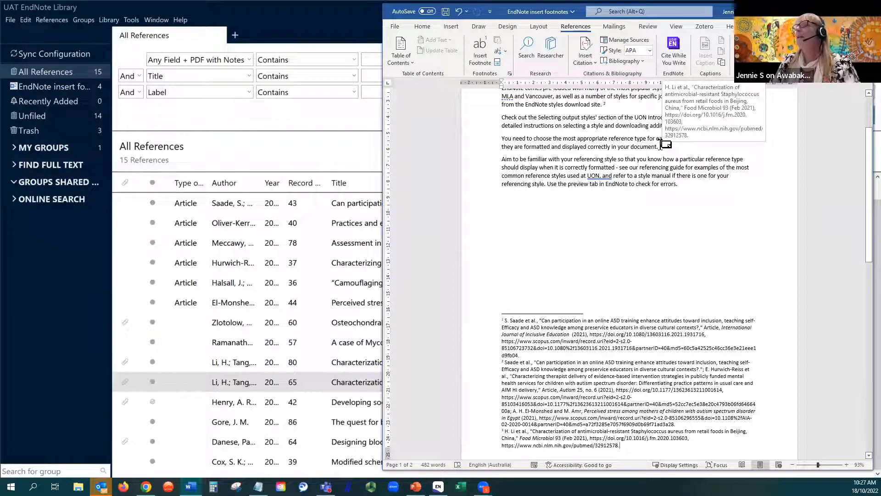
# - Examine the footnotes and the reference list on the second page, checking how the first footnote's citation is built
pyautogui.scroll(-6, 677, 213)
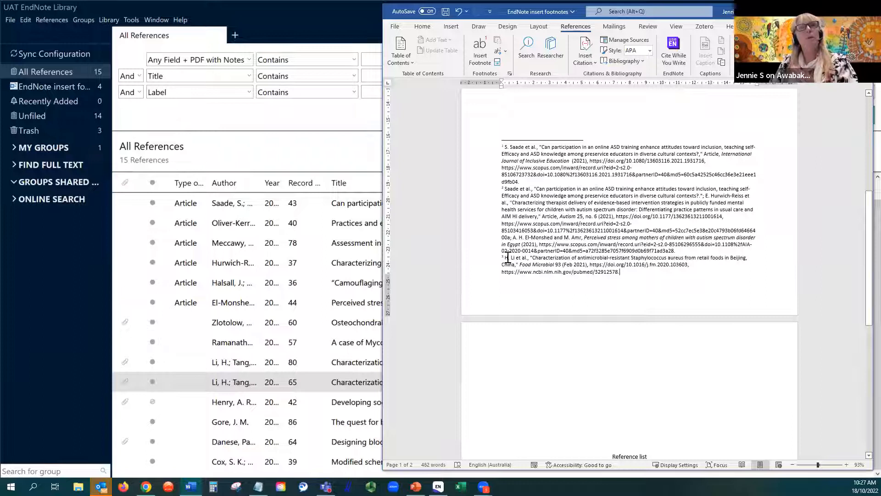
pyautogui.scroll(-4, 663, 294)
pyautogui.scroll(-5, 682, 288)
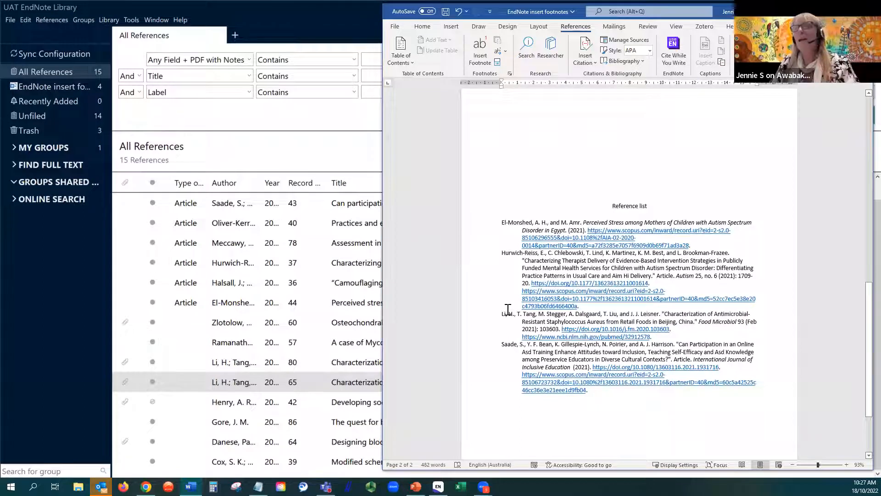
pyautogui.scroll(1, 651, 321)
pyautogui.scroll(10, 651, 321)
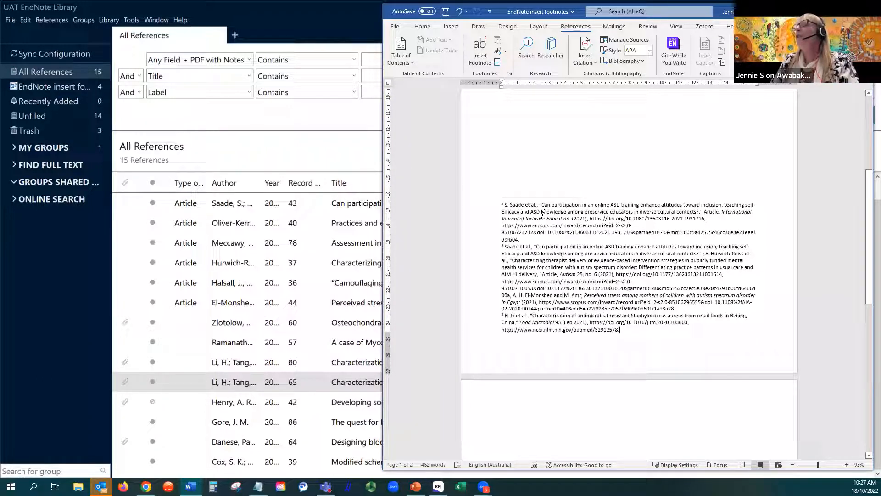
pyautogui.tripleClick(515, 205)
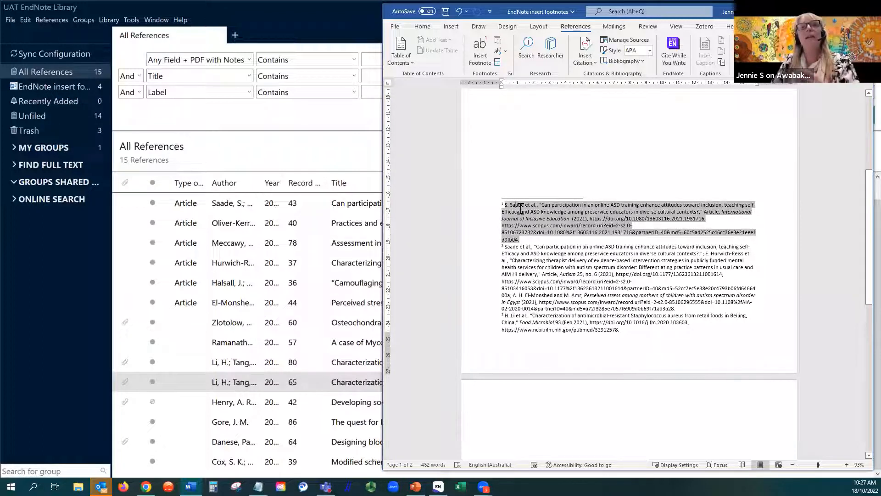
# - Place the cursor directly before the first footnote's citation, maximize the Word window and set the document zoom to 200%
pyautogui.click(675, 356)
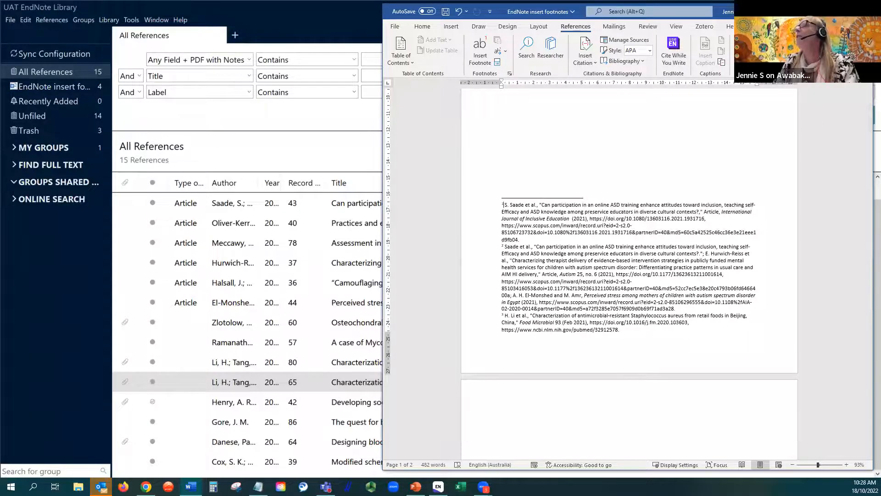
pyautogui.click(842, 12)
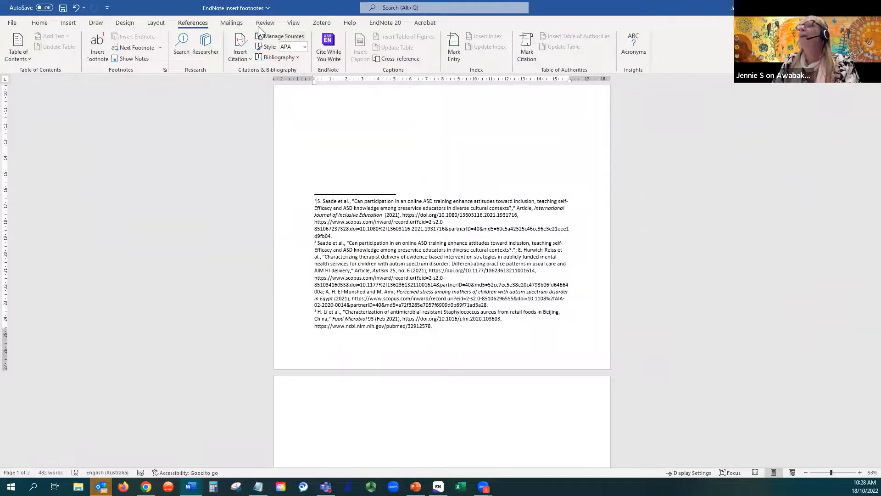
pyautogui.click(293, 23)
pyautogui.click(270, 44)
pyautogui.click(388, 216)
pyautogui.click(438, 269)
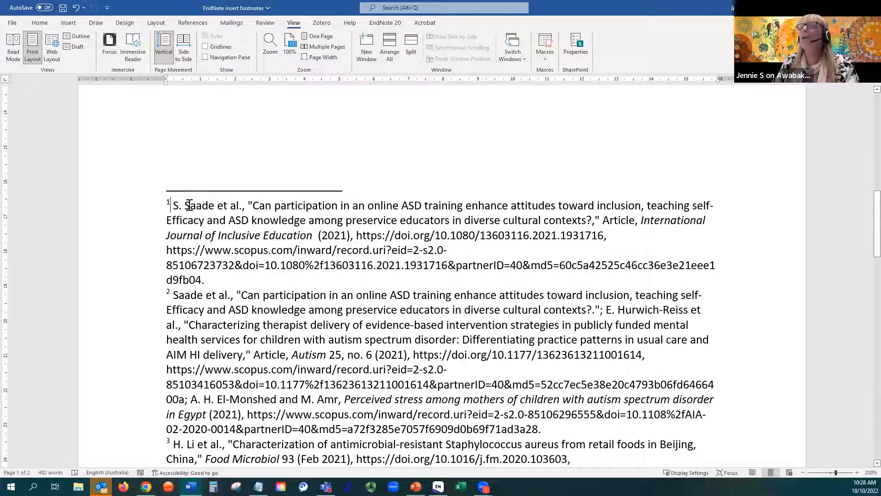
# - Add the trial text "Abcd hello" between the first footnote's number and its citation
pyautogui.write('ab ')
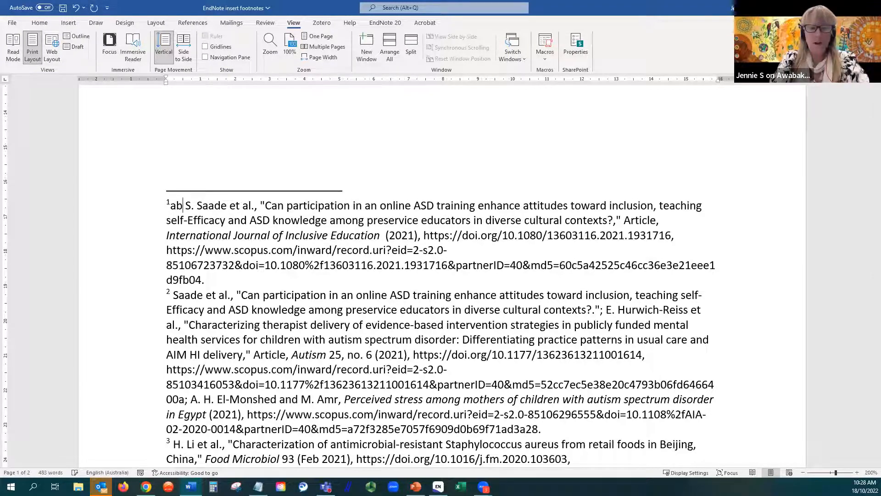
pyautogui.write('cd ')
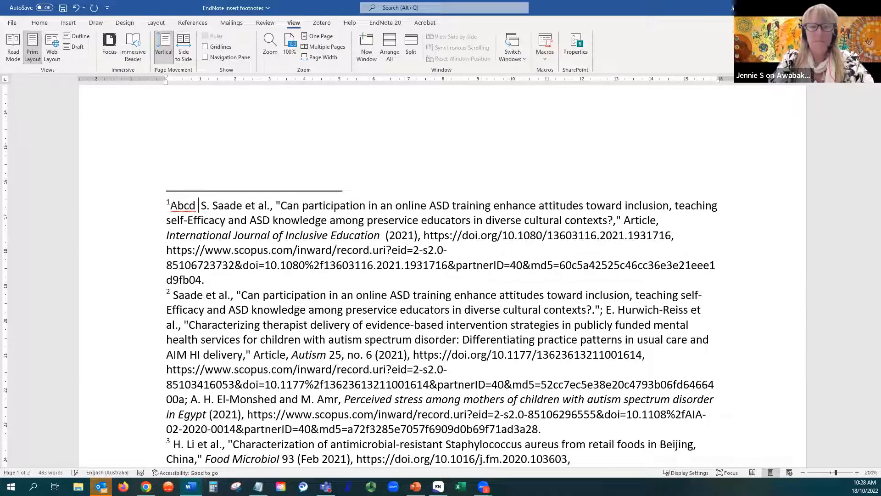
pyautogui.write('hello')
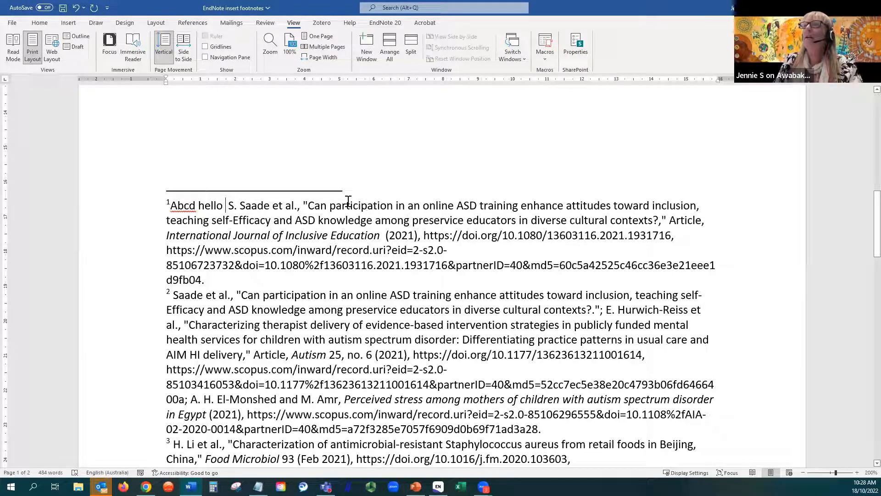
# - Delete the trial text "Abcd hello" from in front of the first footnote's citation
pyautogui.click(330, 206)
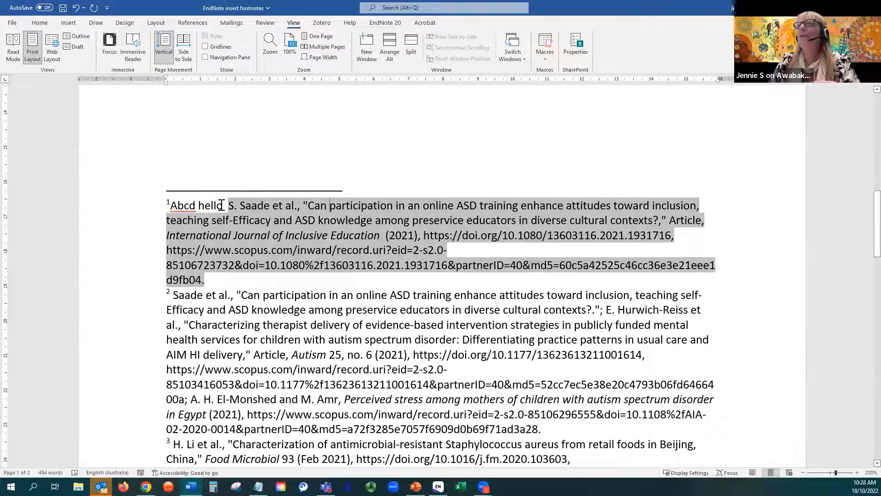
pyautogui.moveTo(226, 205); pyautogui.dragTo(170, 206)
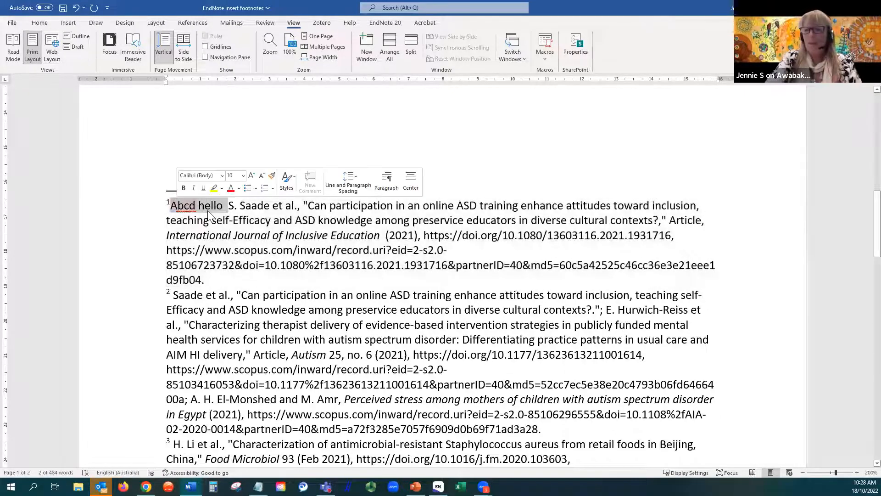
pyautogui.press('Delete')
# - Insert a fourth footnote at the end of the last body paragraph, after "check for errors."
pyautogui.scroll(4, 431, 171)
pyautogui.scroll(5, 477, 192)
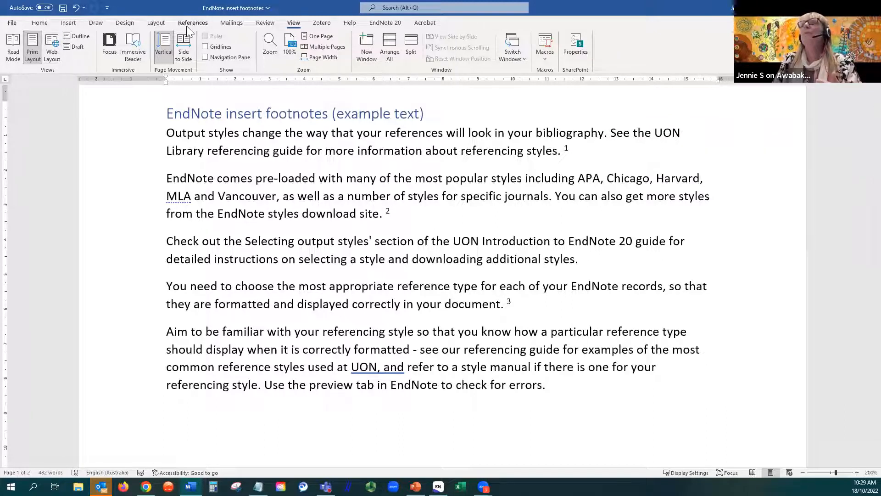
pyautogui.scroll(-1, 418, 230)
pyautogui.scroll(-2, 418, 229)
pyautogui.click(552, 298)
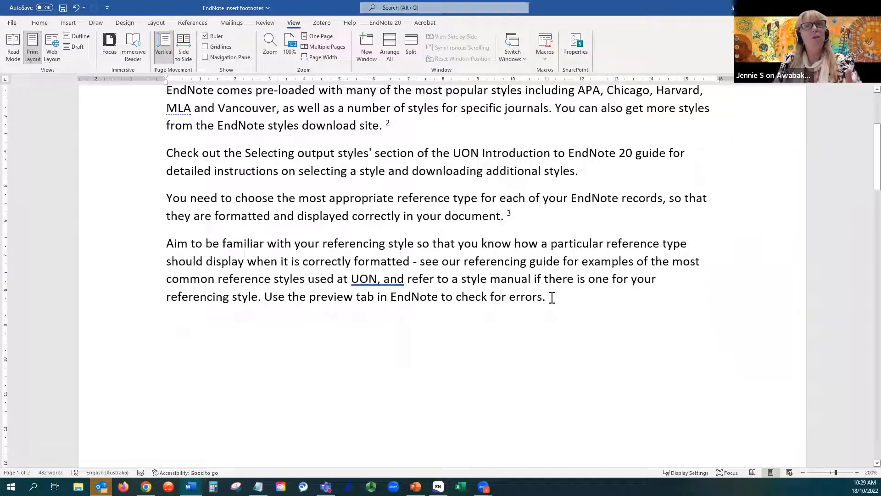
pyautogui.click(193, 24)
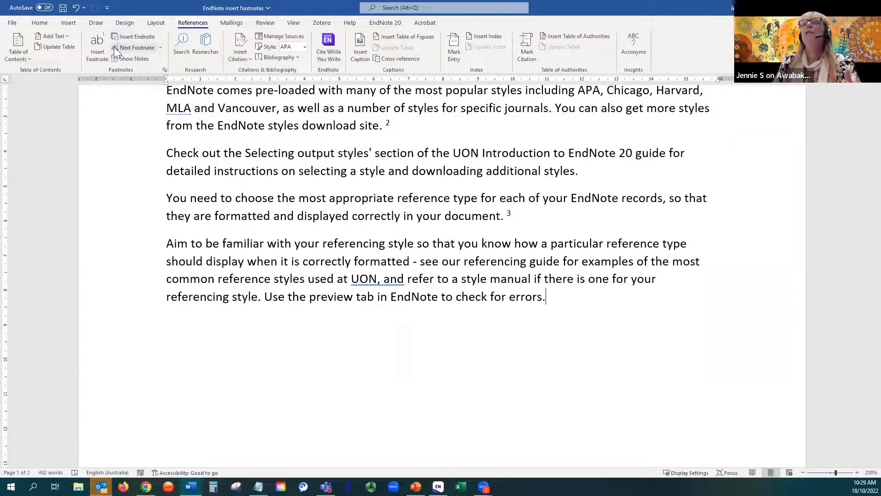
pyautogui.click(97, 43)
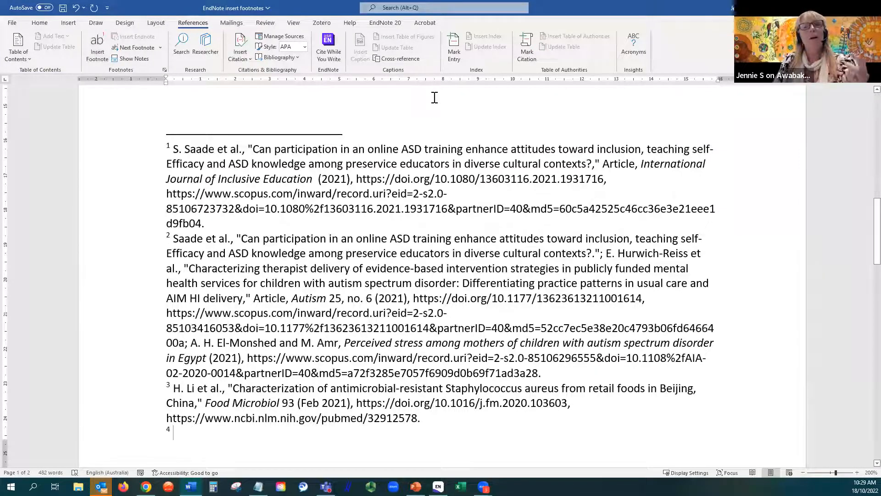
pyautogui.click(386, 26)
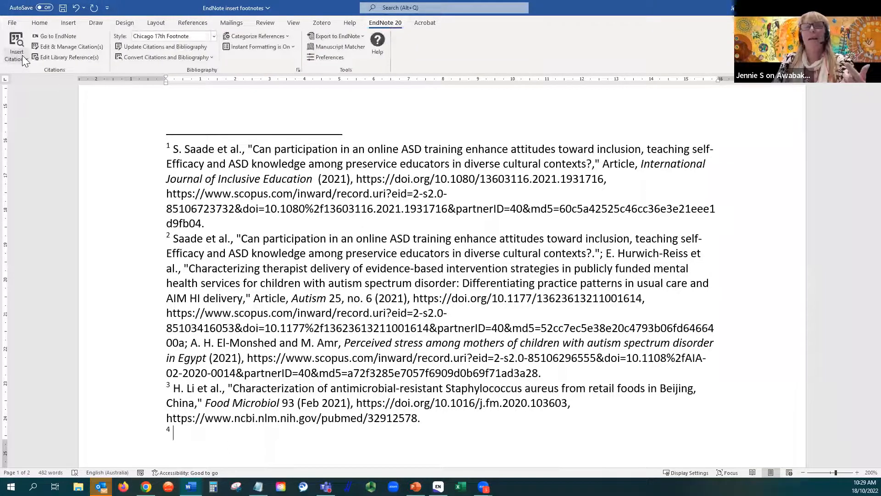
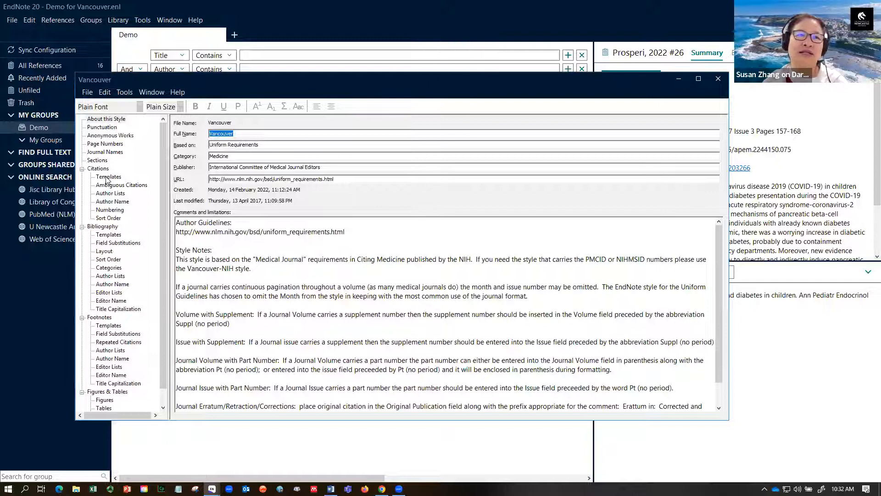
# - In the Vancouver style's in-text citation template, remove the parentheses around Bibliography Number and make it superscript
pyautogui.click(108, 178)
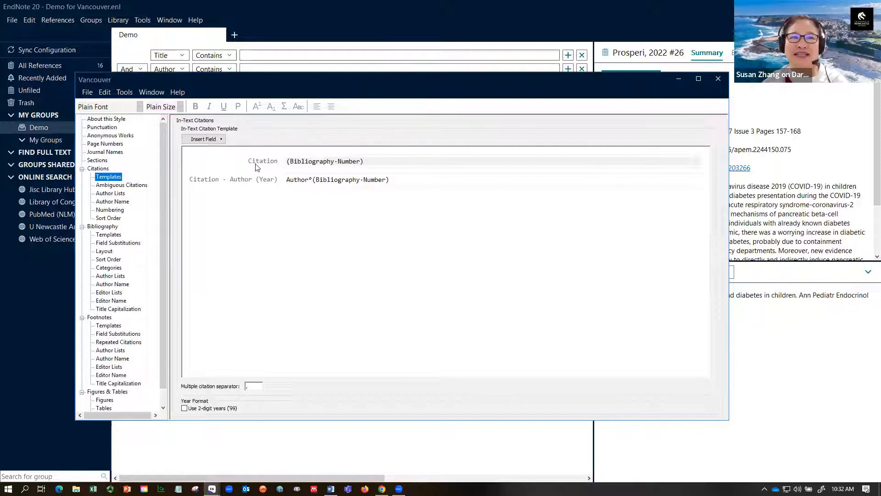
pyautogui.click(370, 161)
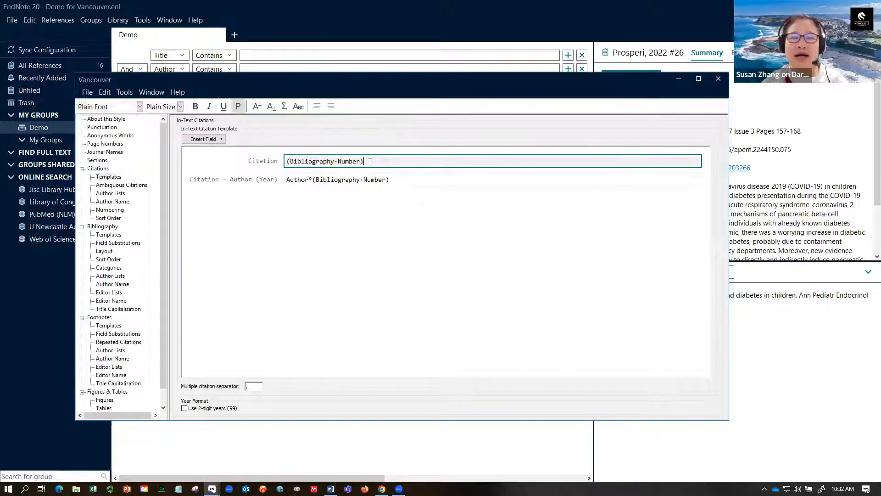
pyautogui.press('BackSpace')
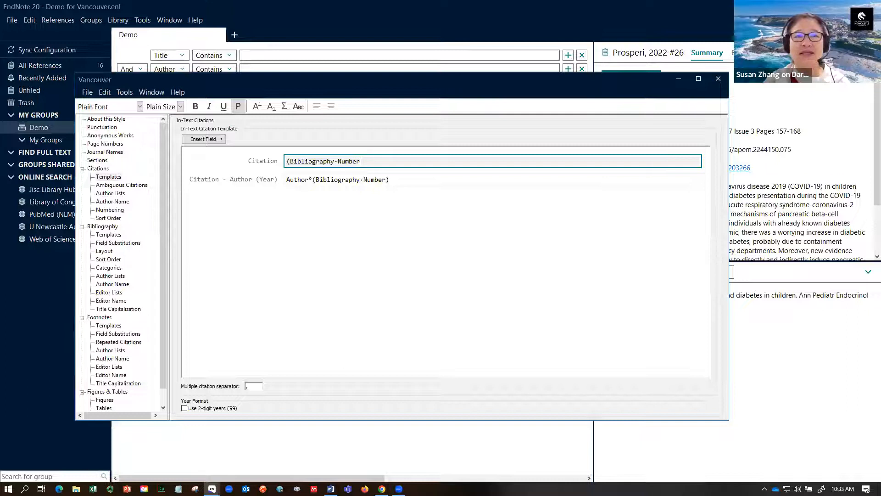
pyautogui.click(287, 162)
pyautogui.press('Delete')
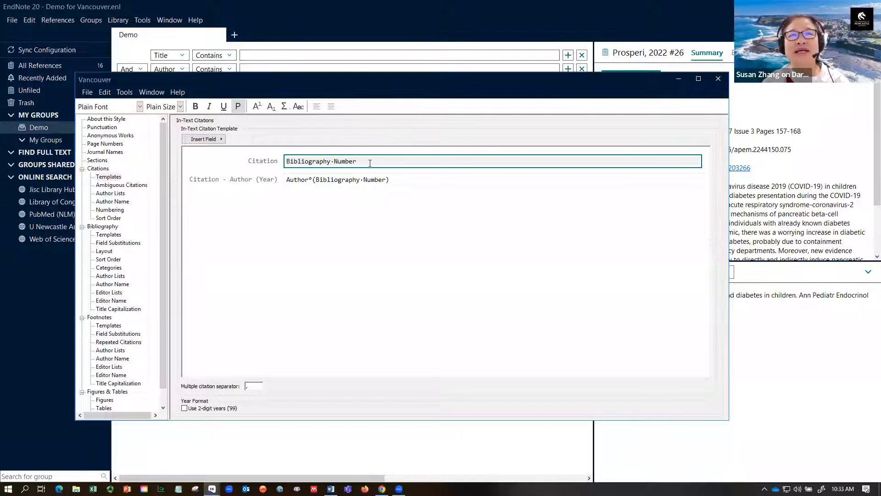
pyautogui.moveTo(370, 164); pyautogui.dragTo(283, 162)
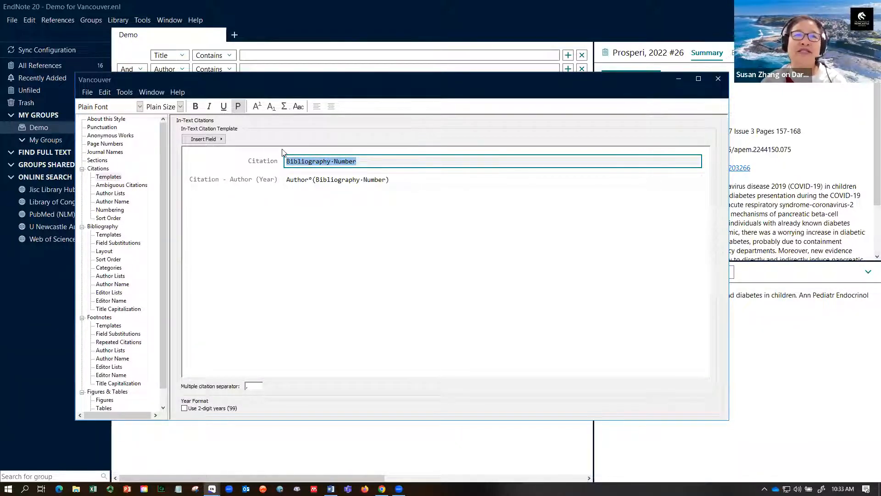
pyautogui.click(257, 108)
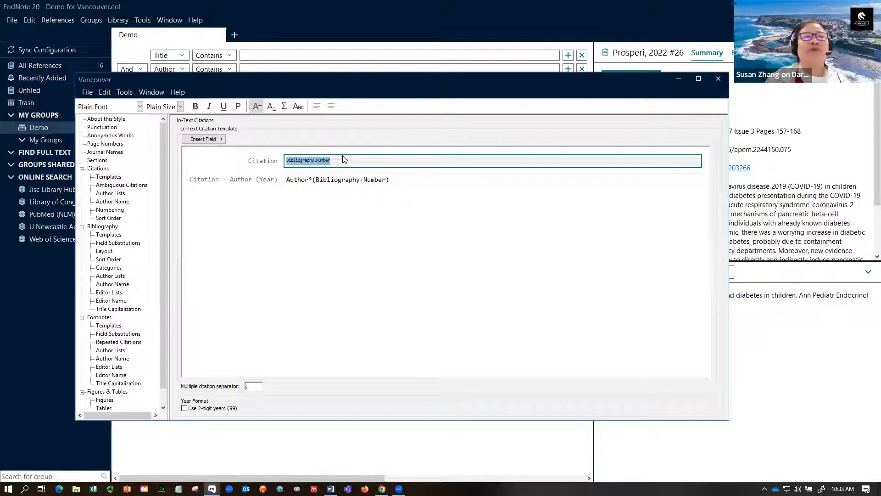
# - Append a space and the literal text `doi:` in backquotes to the Journal Article bibliography template
pyautogui.click(109, 235)
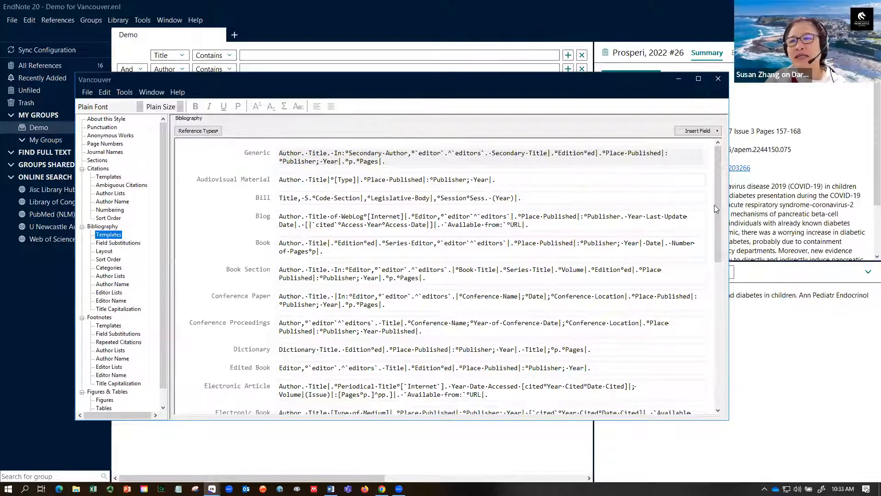
pyautogui.moveTo(717, 200); pyautogui.dragTo(710, 291)
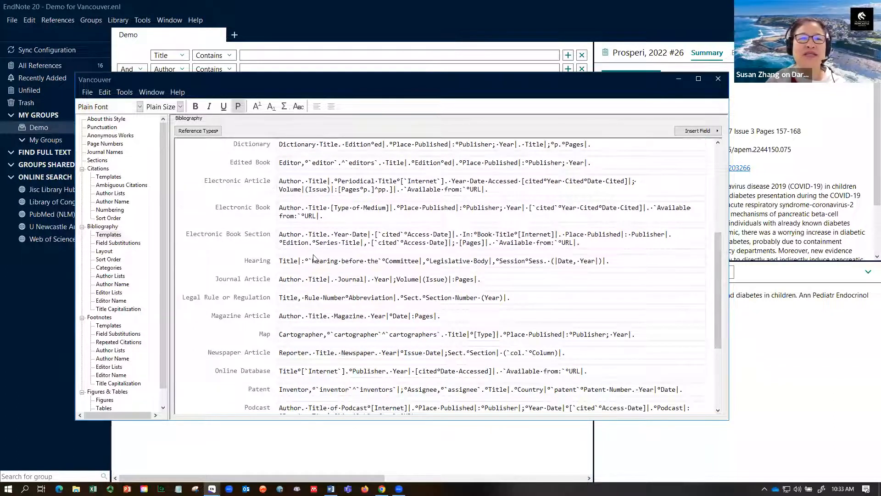
pyautogui.click(251, 284)
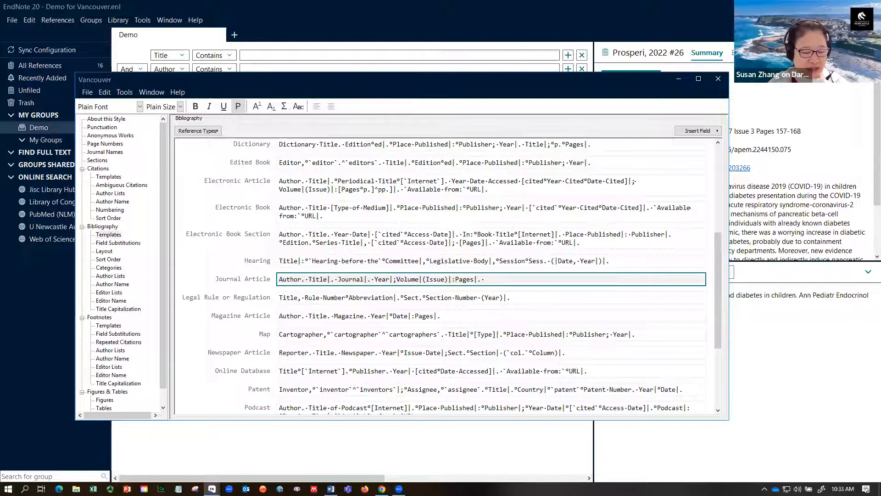
pyautogui.write('`')
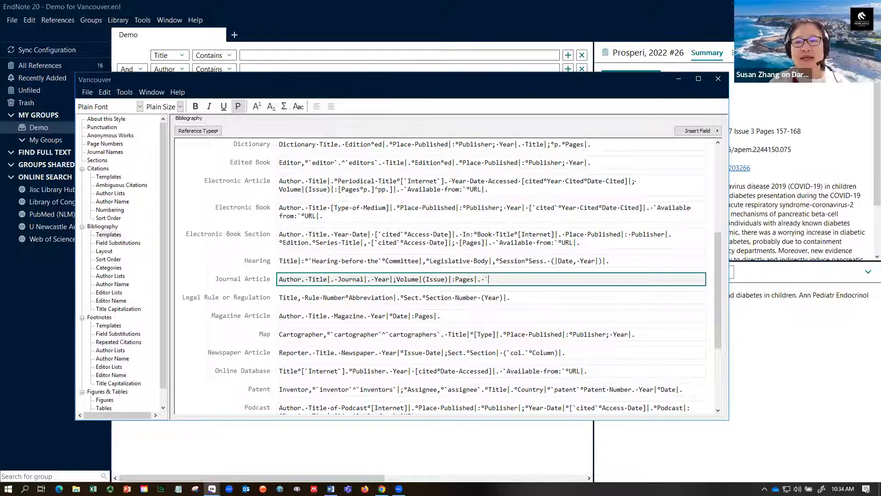
pyautogui.write('doi')
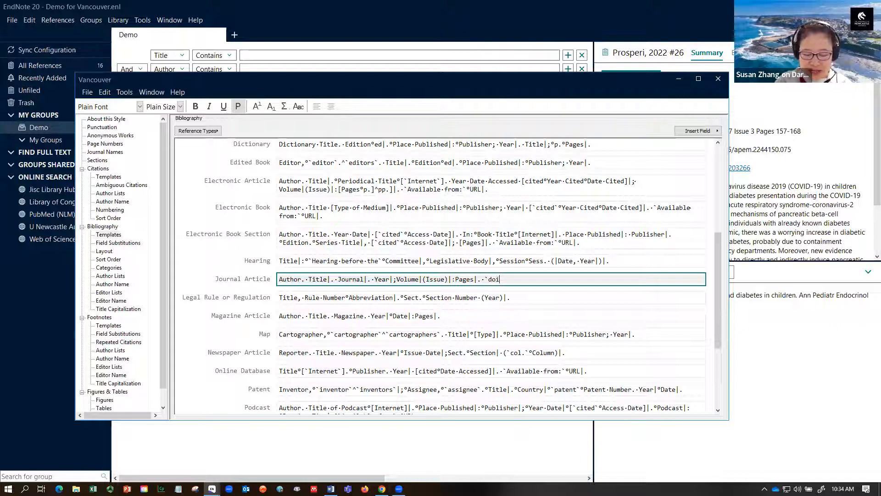
pyautogui.write(':')
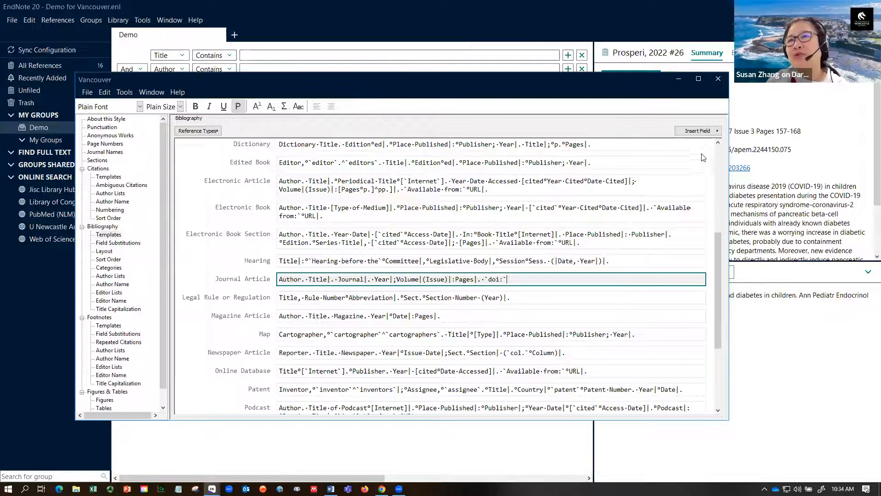
# - Insert the DOI field after `doi:` in the Journal Article template, followed by a forced separation bar (|) and a period
pyautogui.click(717, 132)
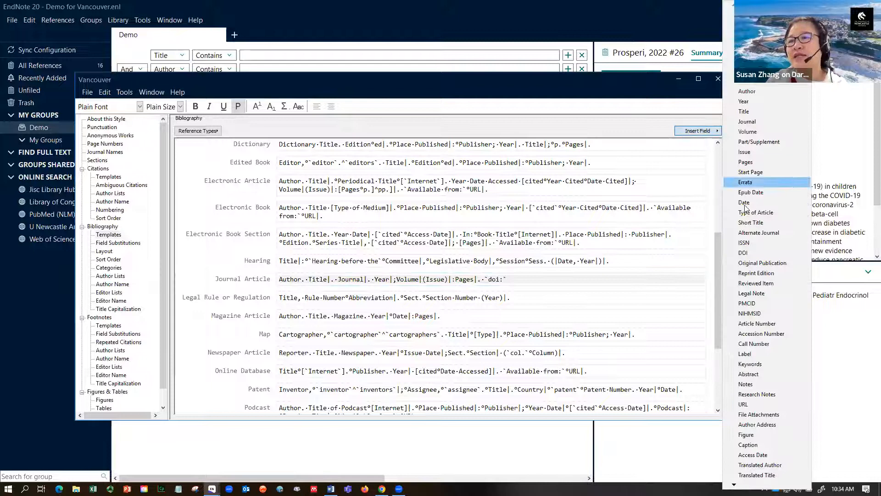
pyautogui.click(744, 252)
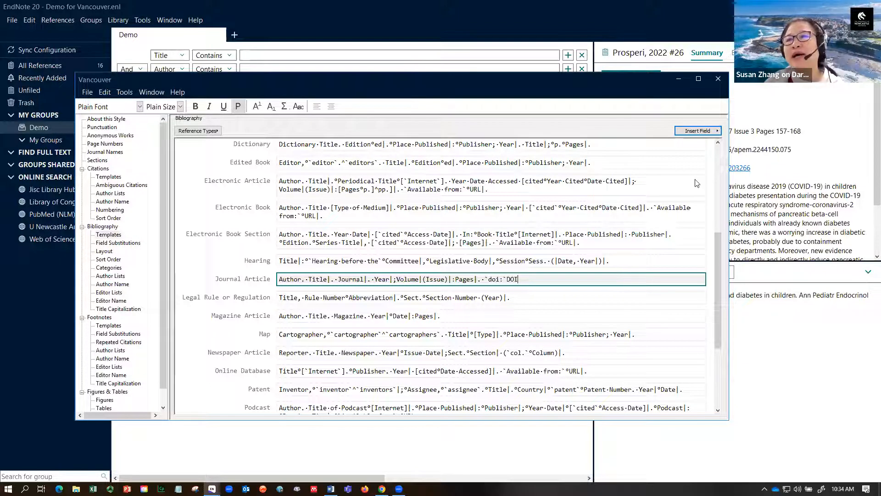
pyautogui.click(719, 133)
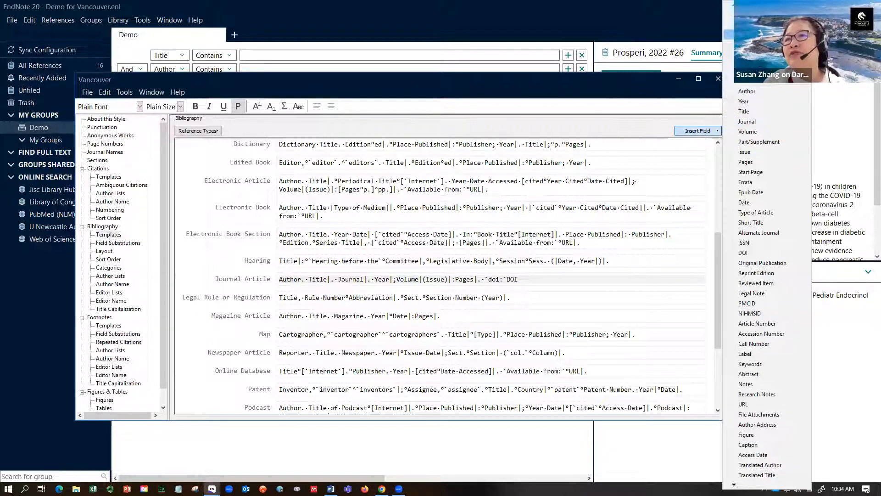
pyautogui.click(758, 34)
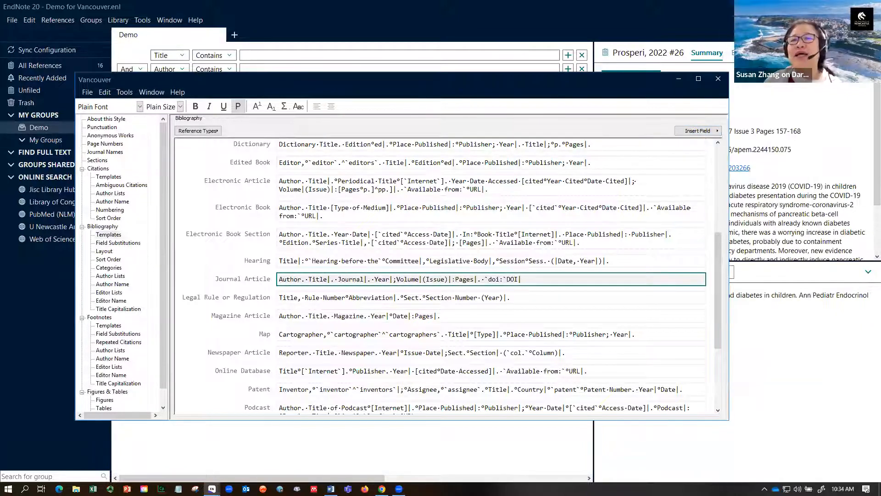
pyautogui.write('.')
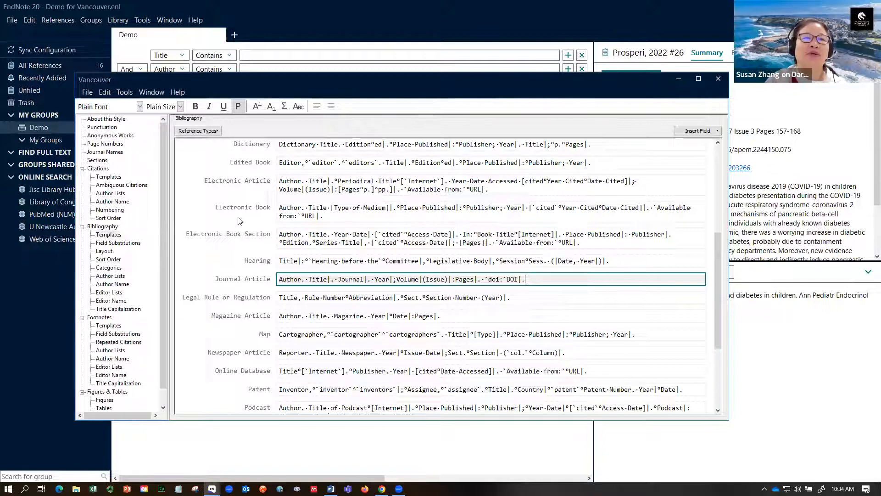
# - Set the bibliography layout's hanging indent to All paragraphs
pyautogui.click(104, 251)
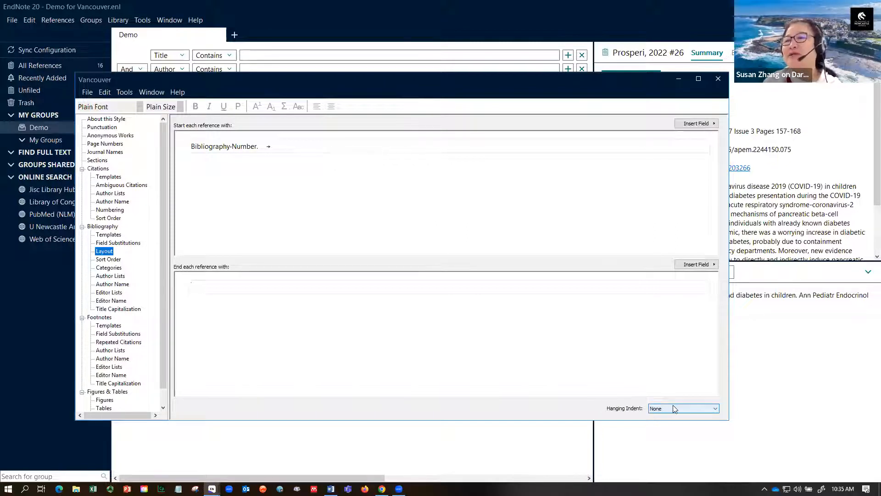
pyautogui.click(715, 408)
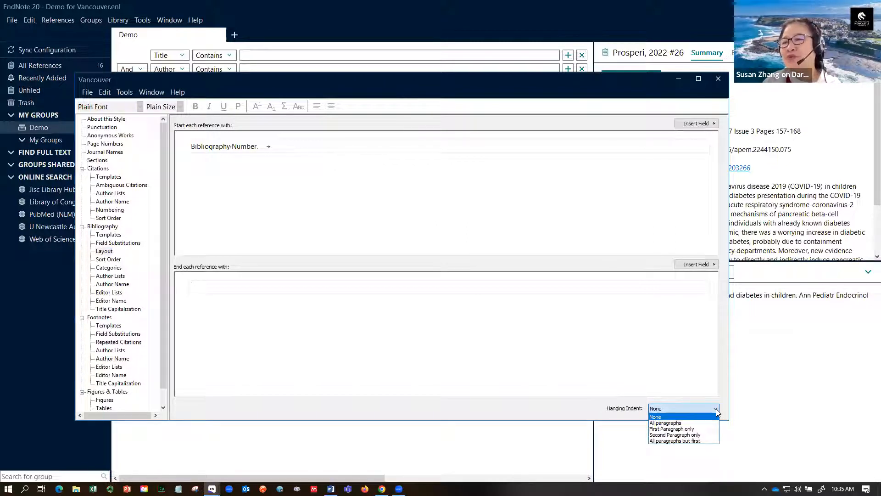
pyautogui.click(675, 423)
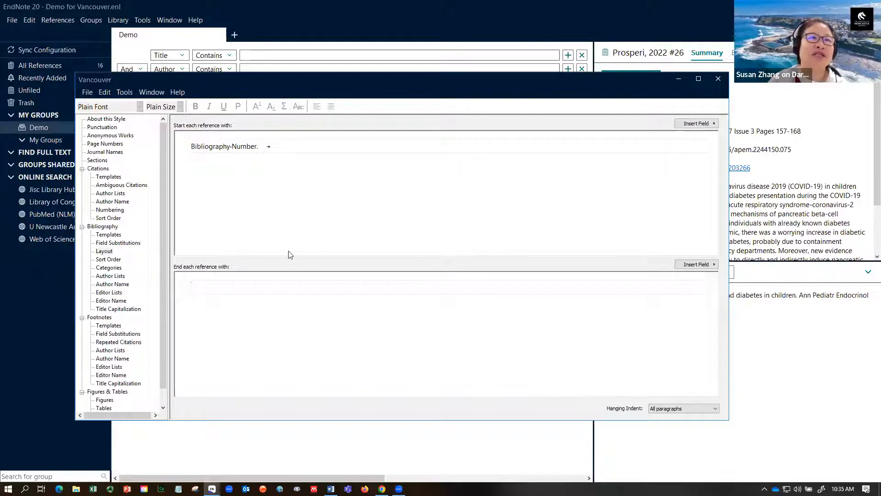
# - Save the edited style as a new style named "Vancouver-" followed by the style owner's first name
pyautogui.click(87, 92)
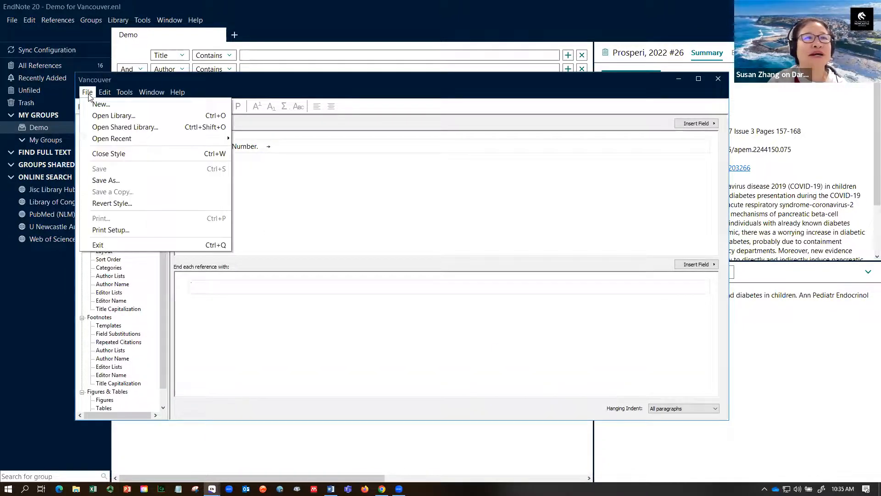
pyautogui.click(113, 181)
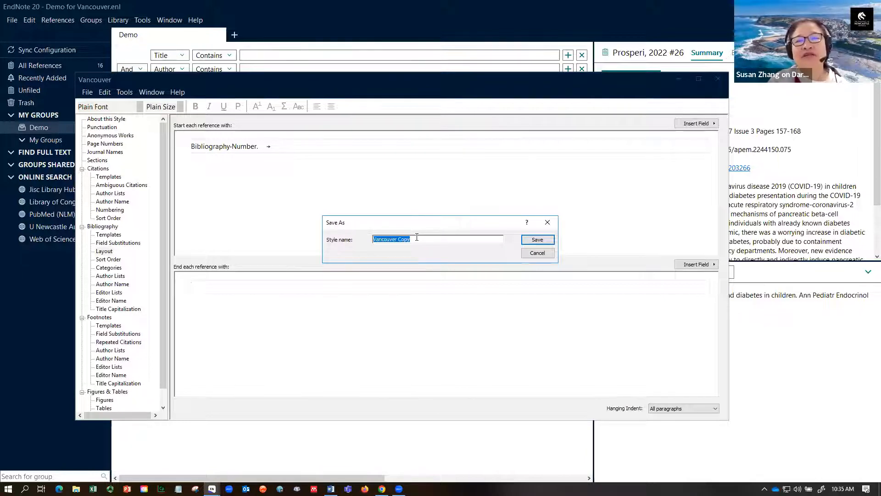
pyautogui.click(415, 238)
pyautogui.moveTo(411, 238); pyautogui.dragTo(399, 239)
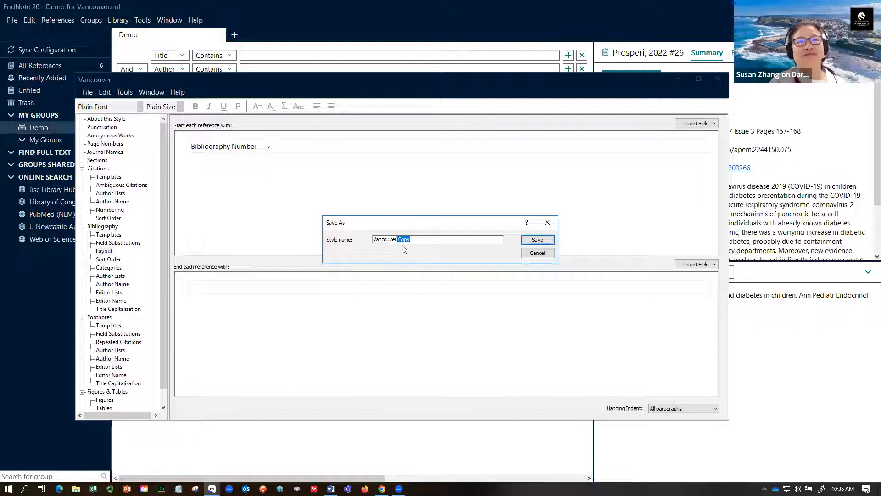
pyautogui.write('-ussa')
pyautogui.press('BackSpace')
pyautogui.press('BackSpace')
pyautogui.press('BackSpace')
pyautogui.press('BackSpace')
pyautogui.write('Suan')
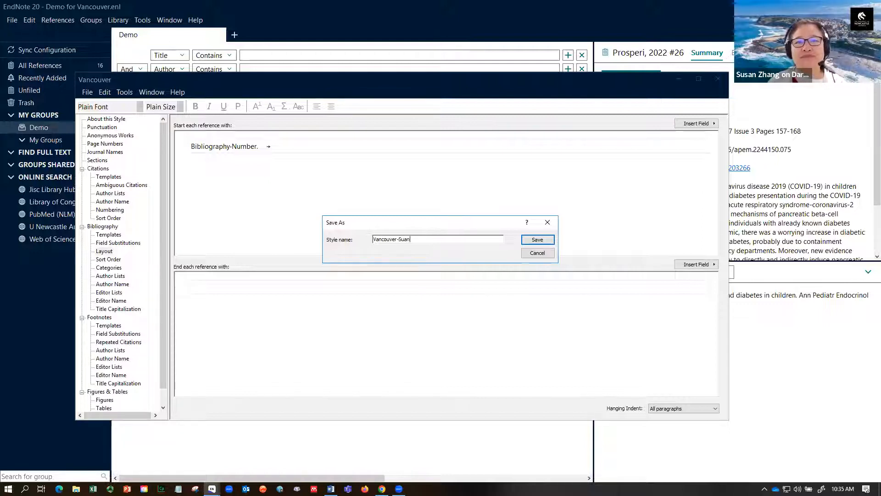
pyautogui.press('BackSpace')
pyautogui.press('BackSpace')
pyautogui.write('san')
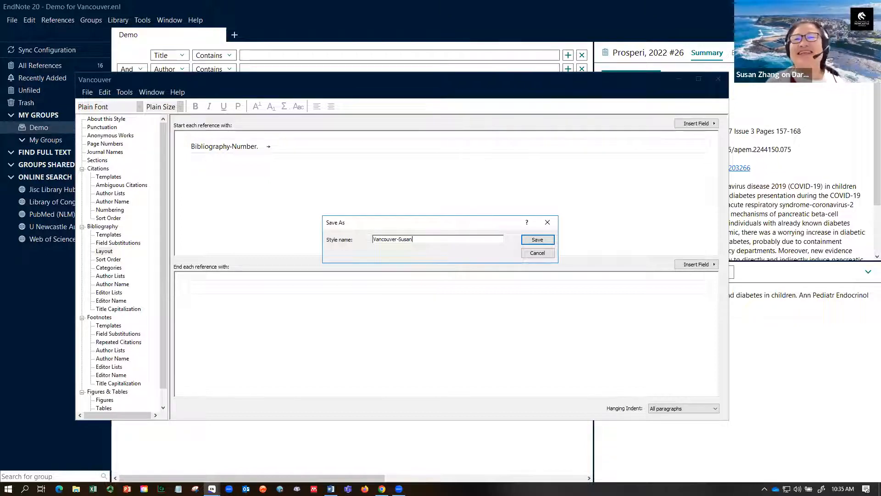
pyautogui.click(533, 241)
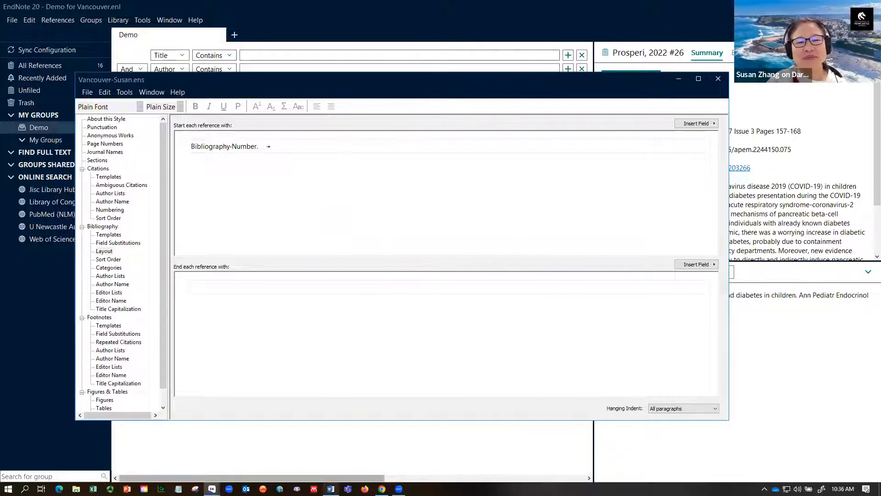
# - Switch to the Word paper and apply the customised Vancouver style with the owner's first name from EndNote's full style list
pyautogui.moveTo(330, 488)
pyautogui.click(330, 450)
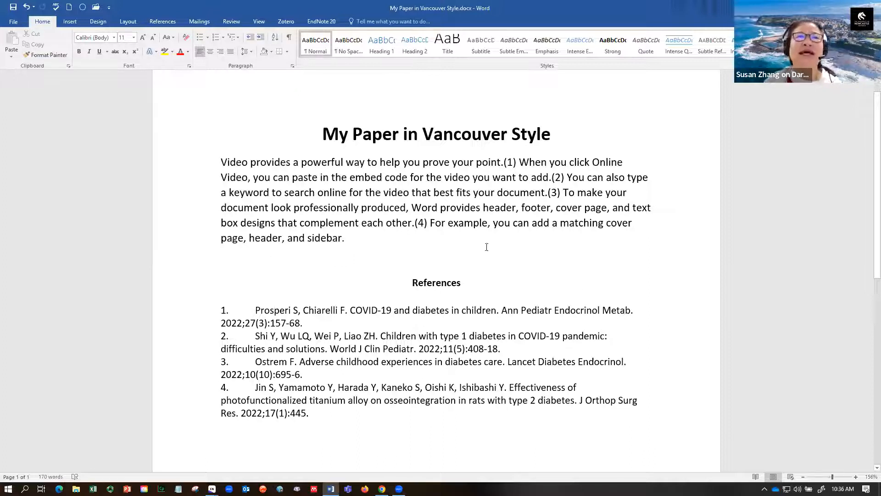
pyautogui.click(321, 21)
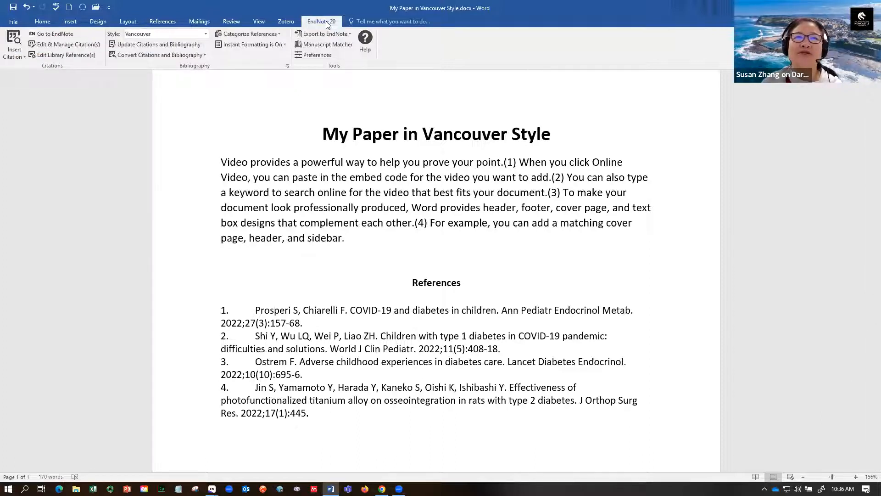
pyautogui.click(206, 35)
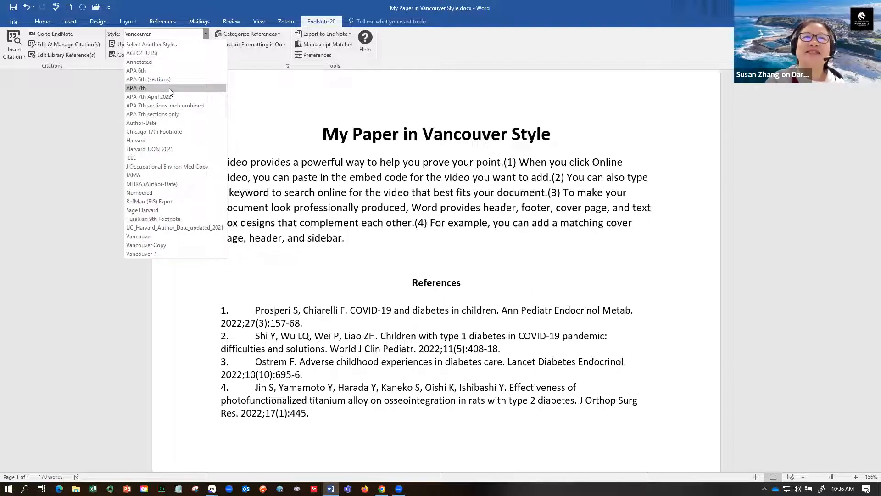
pyautogui.click(162, 44)
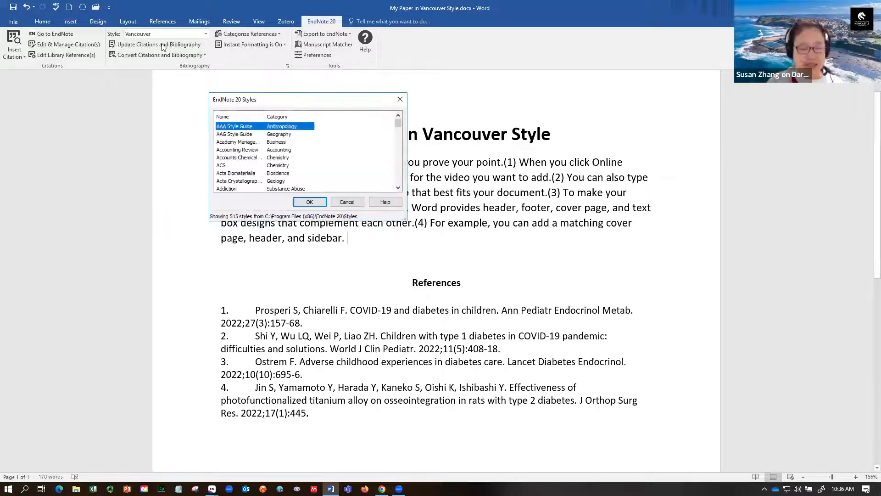
pyautogui.press('v')
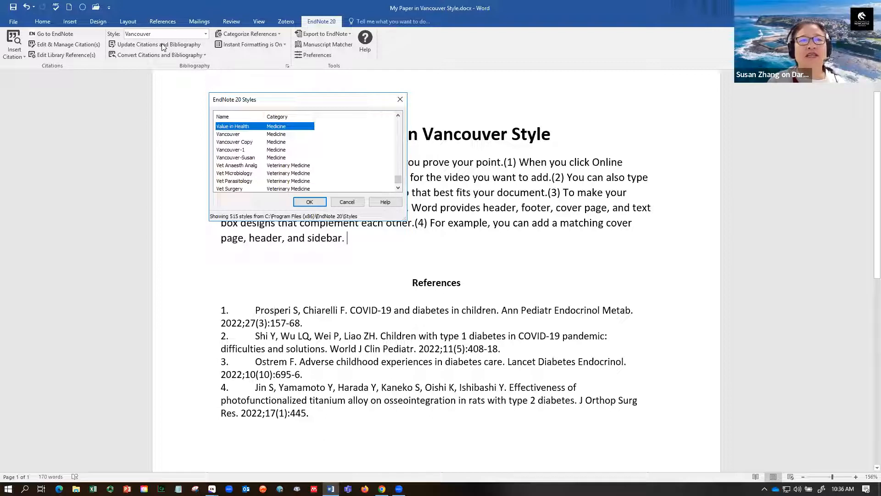
pyautogui.click(227, 158)
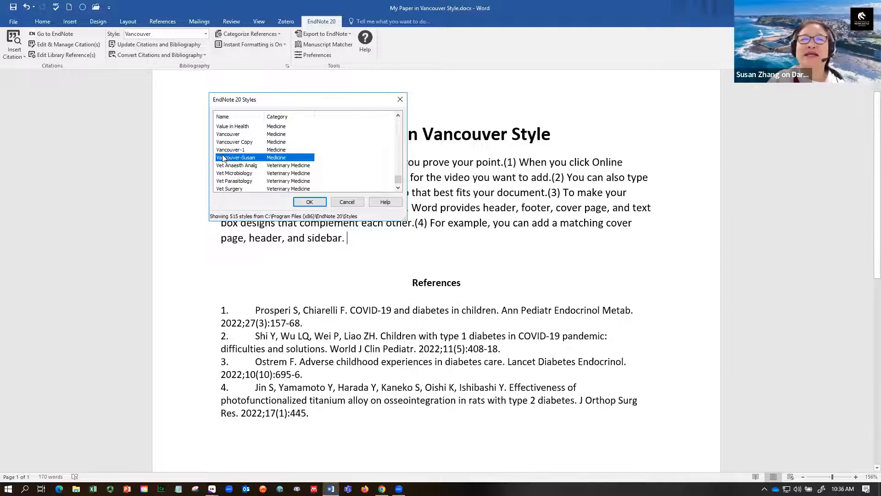
pyautogui.click(310, 202)
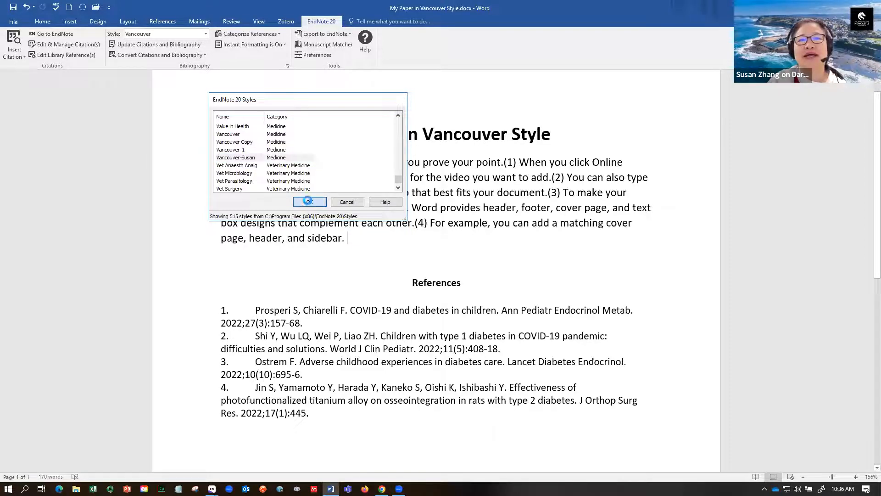